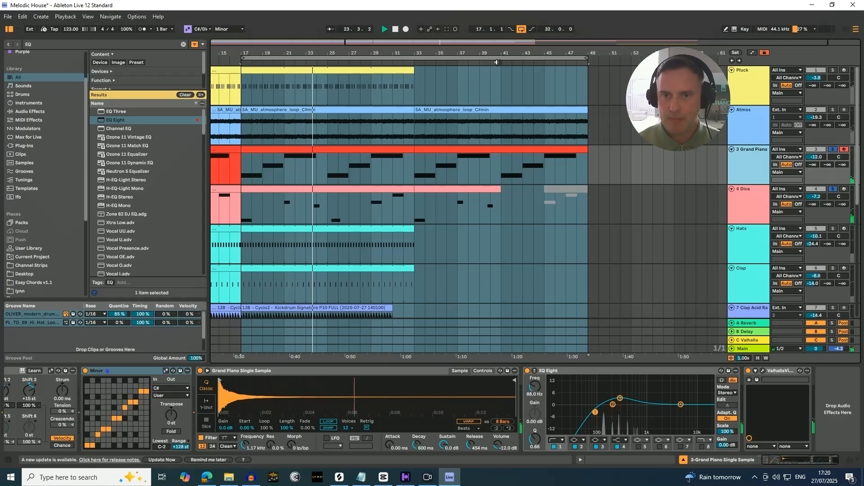
# - Jump playback ahead to about bar 41 and turn off the solo on the Grand Piano track
pyautogui.click(498, 62)
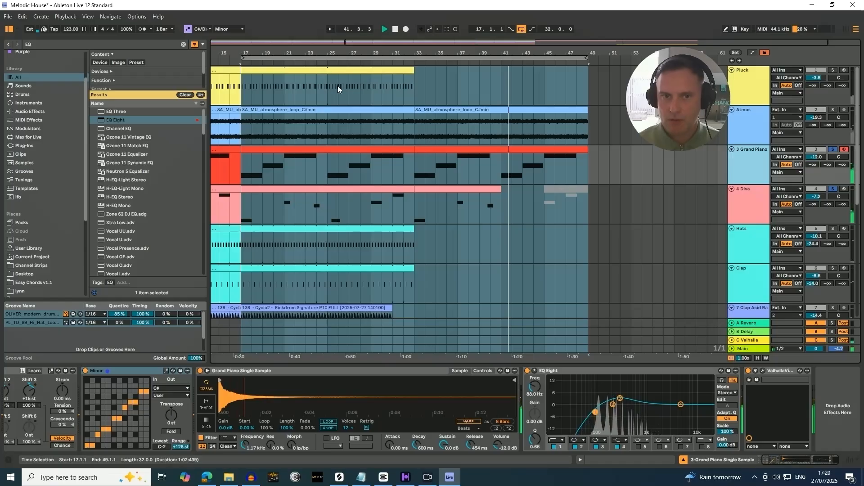
pyautogui.click(833, 149)
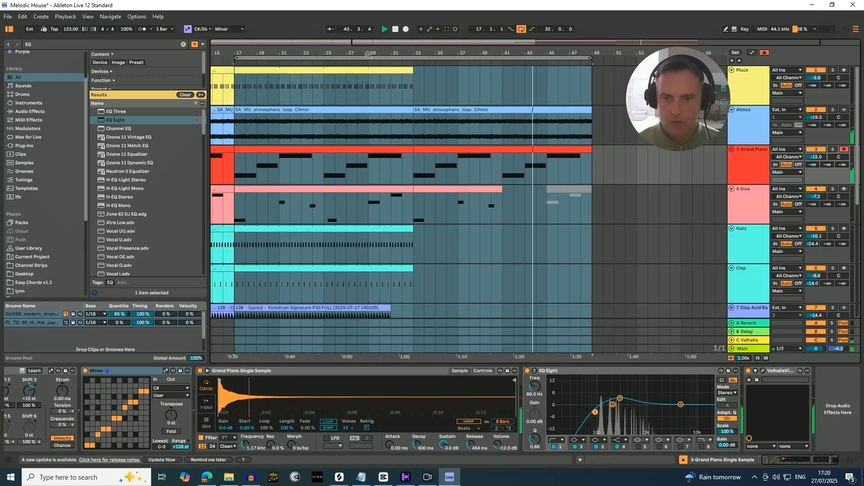
# - Examine the full arrangement during playback, from the Pluck track down to the vocal and percussion tracks and back up
pyautogui.scroll(-2, 633, 184)
pyautogui.scroll(-6, 633, 183)
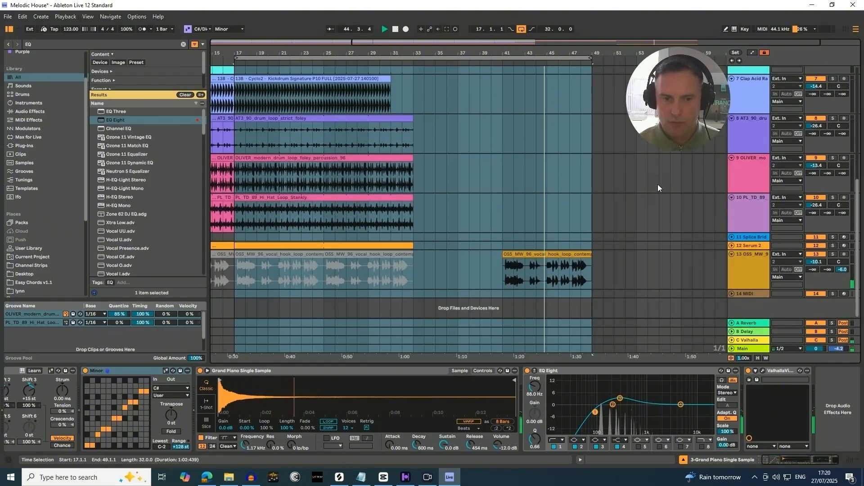
pyautogui.scroll(8, 658, 182)
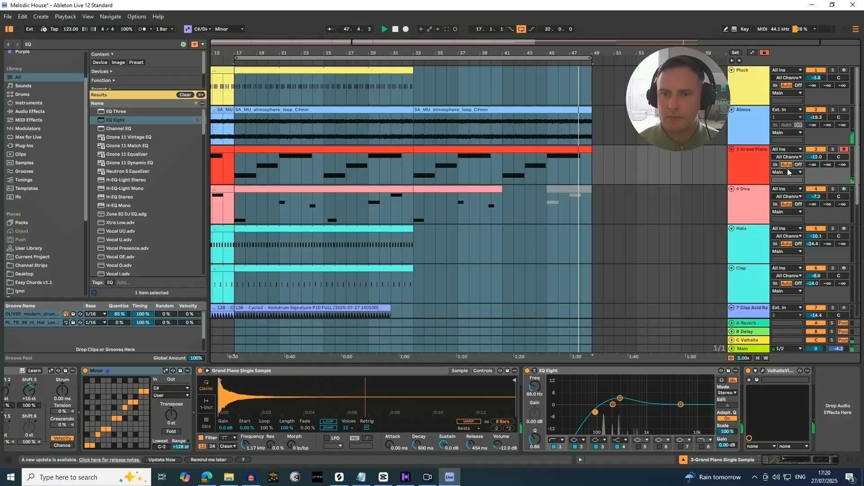
pyautogui.scroll(-2, 783, 168)
pyautogui.scroll(2, 783, 168)
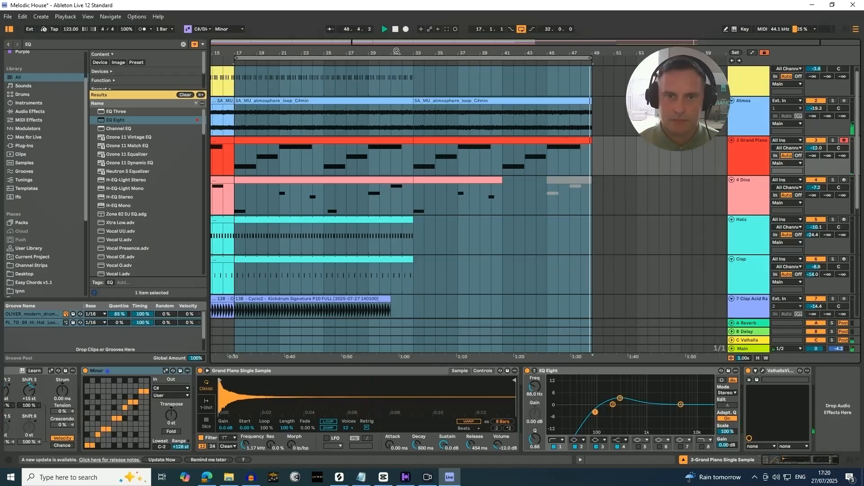
pyautogui.moveTo(395, 53); pyautogui.dragTo(389, 52)
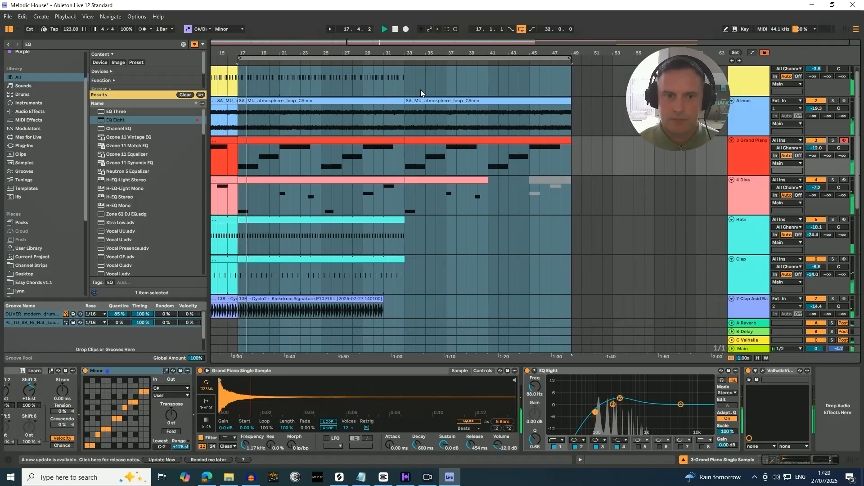
pyautogui.scroll(-1, 486, 164)
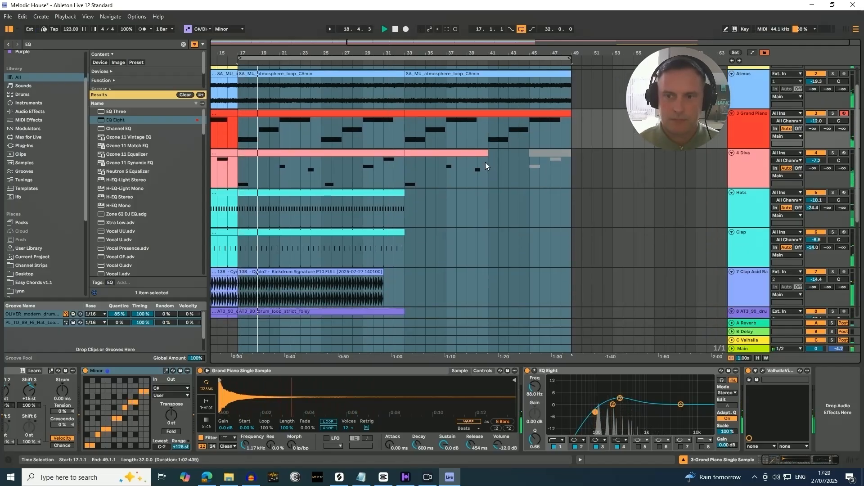
pyautogui.scroll(2, 854, 158)
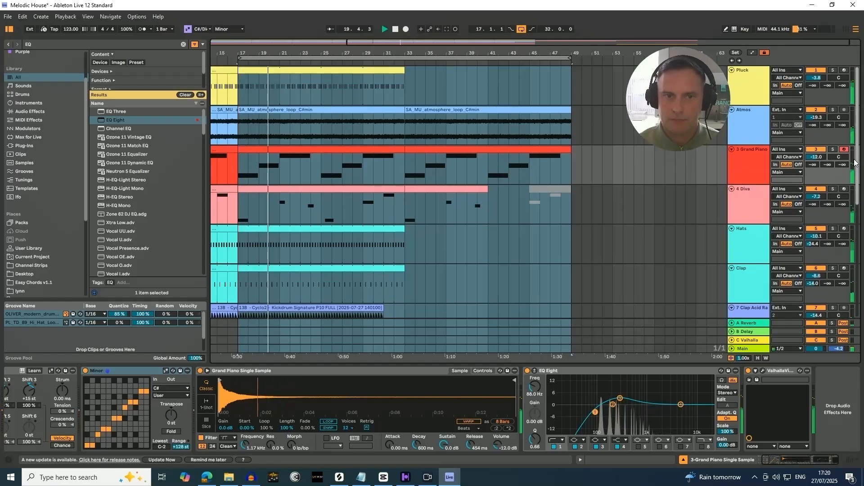
pyautogui.click(760, 120)
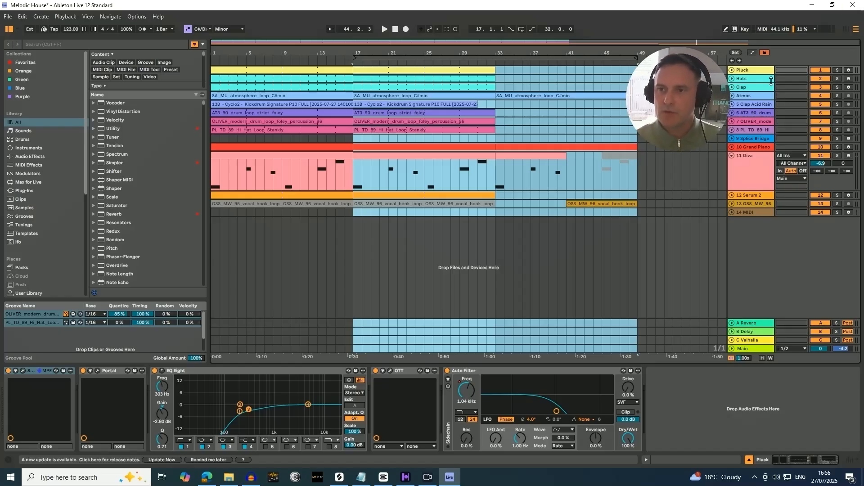
# - Open Serum 2 on the Pluck track and look through the Abstract Music pack's presets without changing the loaded one
pyautogui.click(756, 70)
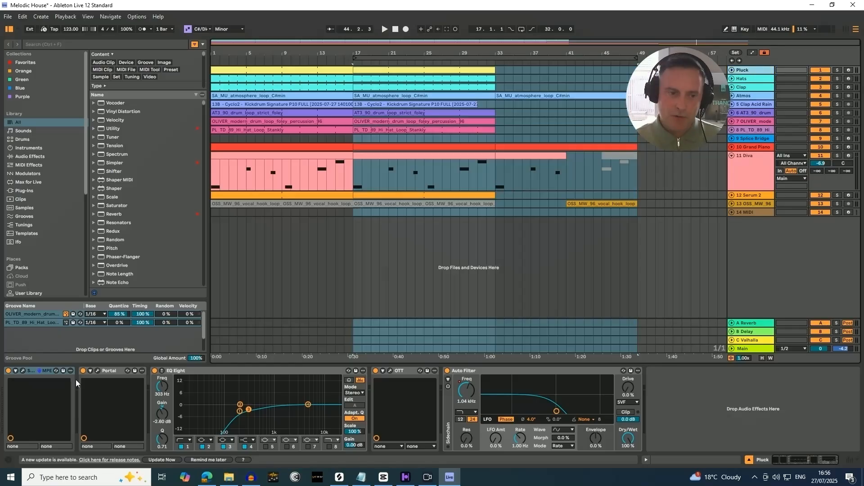
pyautogui.click(23, 371)
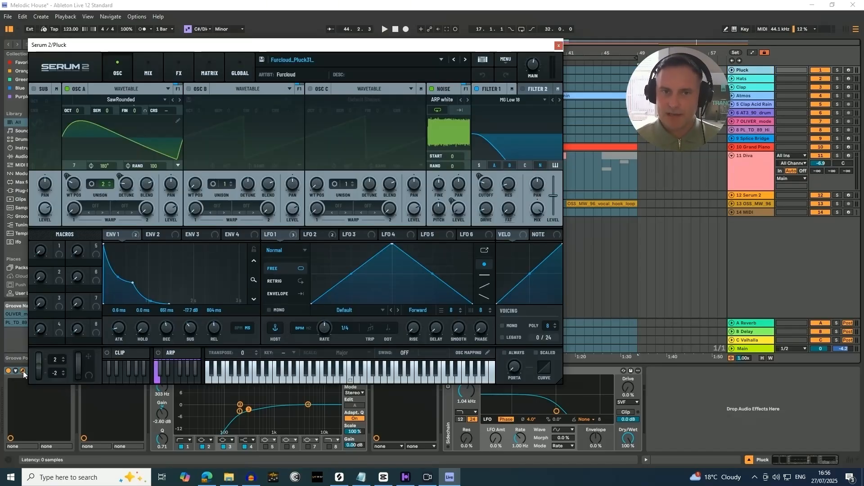
pyautogui.click(603, 266)
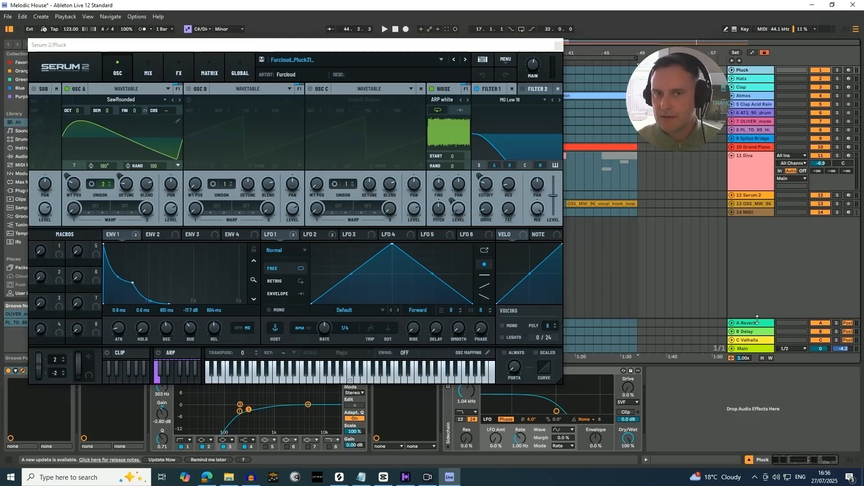
pyautogui.click(287, 61)
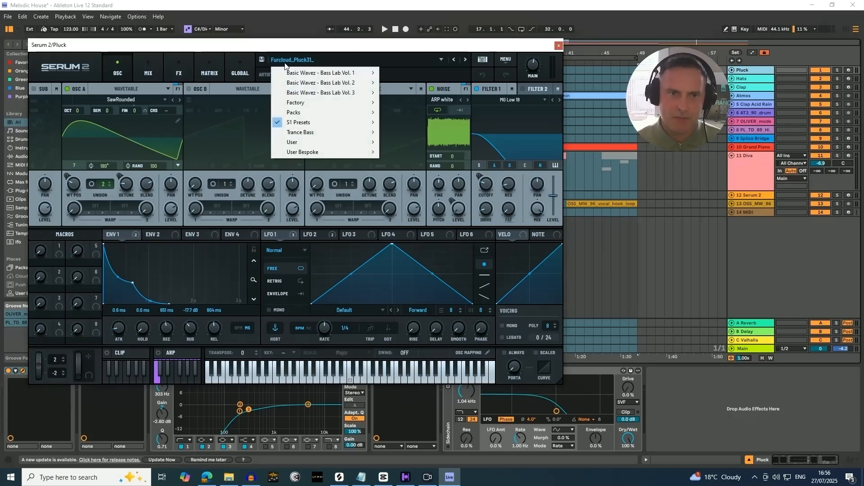
pyautogui.moveTo(315, 122)
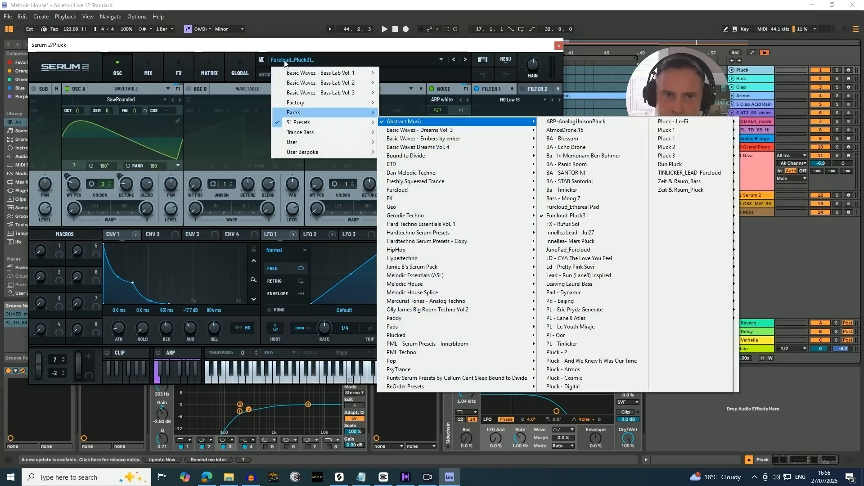
pyautogui.click(374, 53)
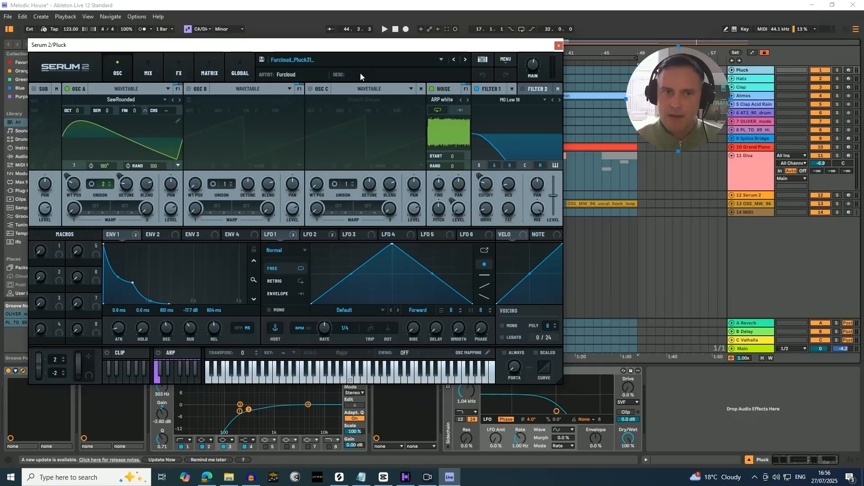
# - Arm the Pluck track for recording with the Serum 2 window moved aside, and close Serum 2
pyautogui.moveTo(351, 47); pyautogui.dragTo(405, 48)
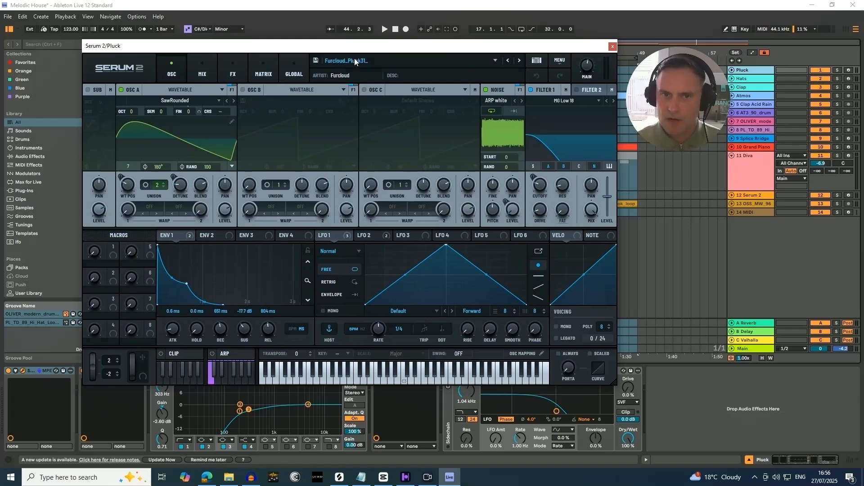
pyautogui.click(848, 72)
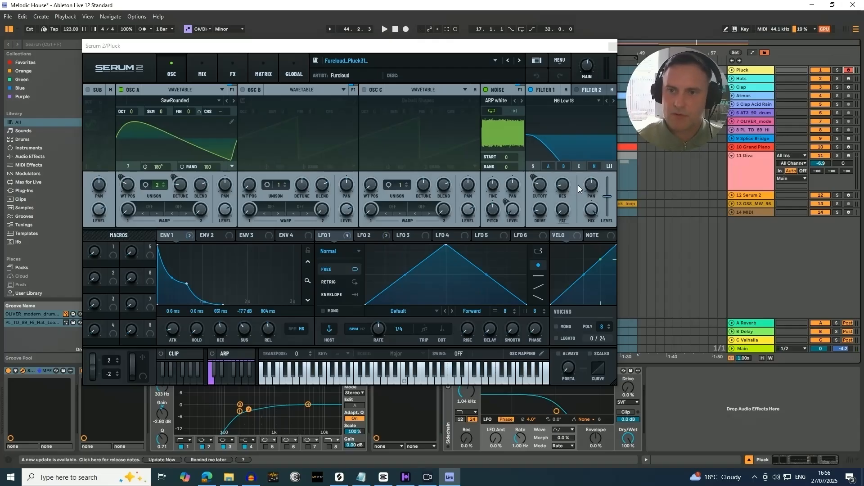
pyautogui.click(613, 47)
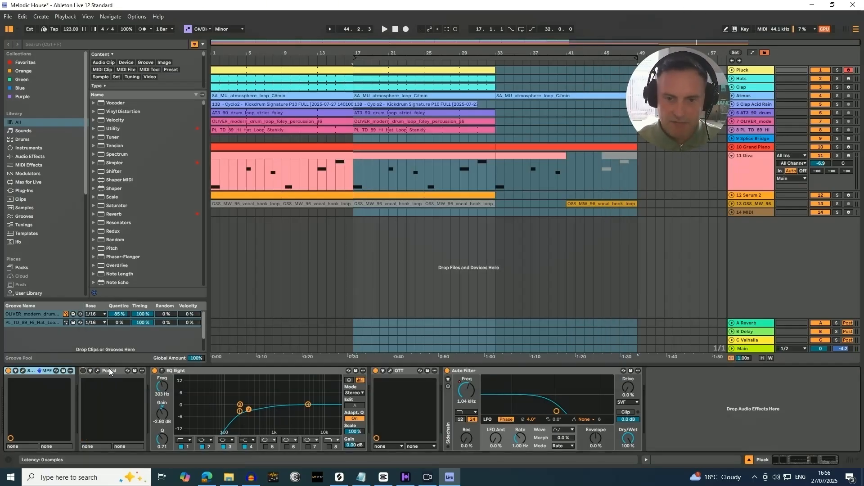
# - Open the Pluck track's clip starting at bar 17 in the note editor and start playback to hear its pattern
pyautogui.click(754, 72)
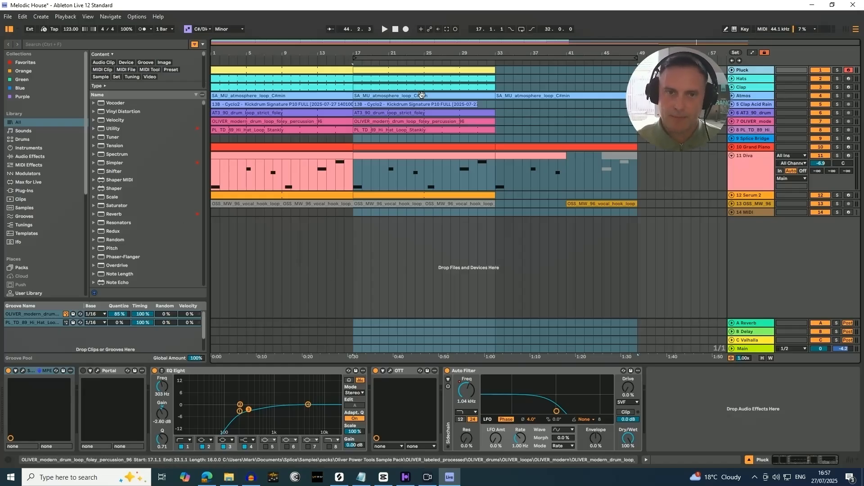
pyautogui.doubleClick(414, 69)
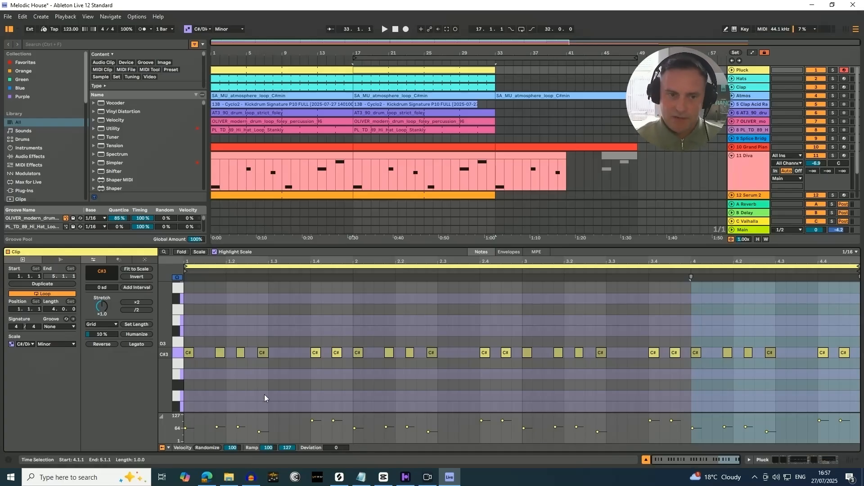
pyautogui.press('space')
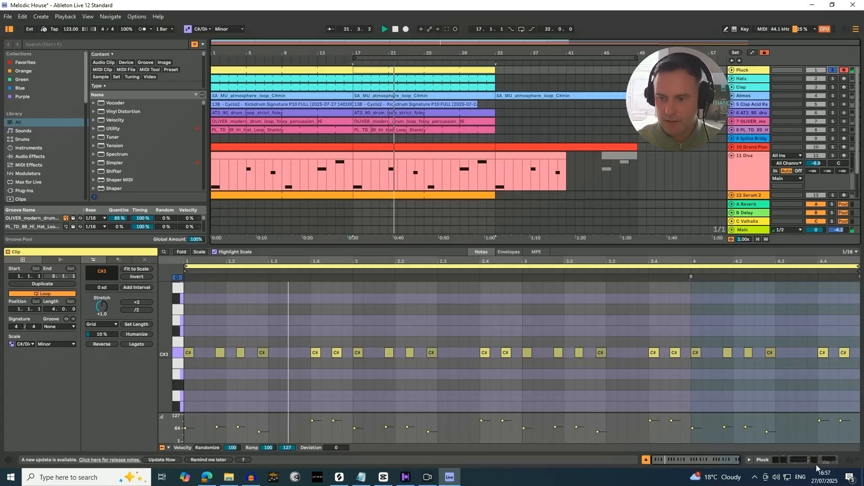
# - Return to the Pluck track's devices, inspect LFO 2 in Serum 2 during playback, and close the instrument
pyautogui.hotkey('shift', 'Tab')
pyautogui.click(23, 370)
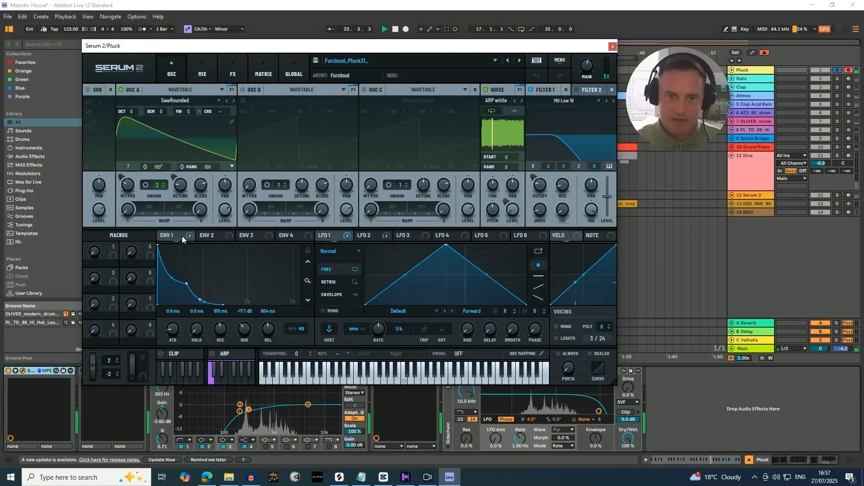
pyautogui.click(370, 235)
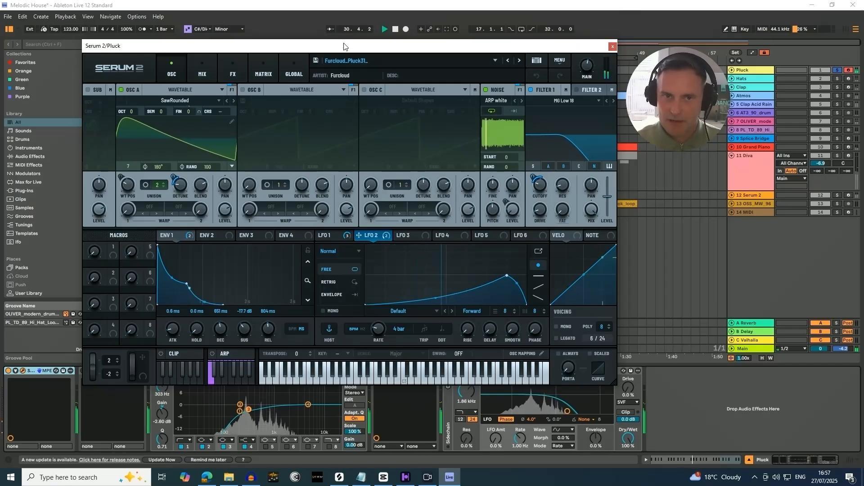
pyautogui.click(613, 47)
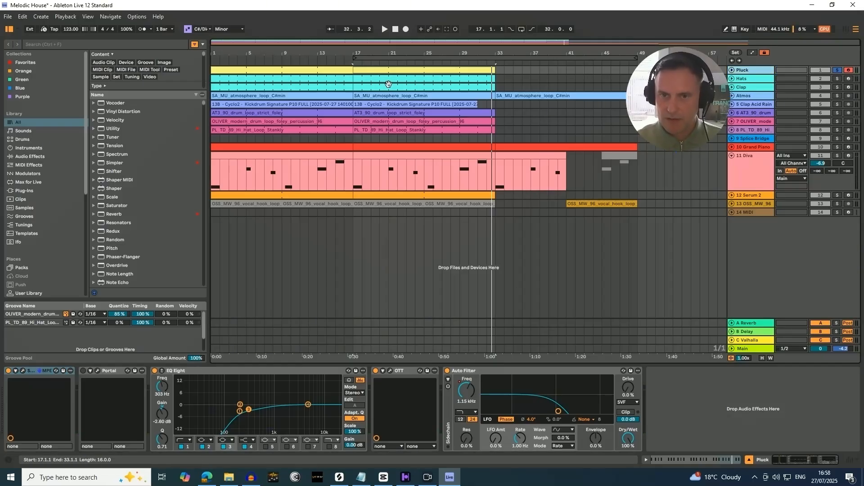
# - Unfold the Pluck track to view its Auto Filter Frequency automation, and hide the automation and fold the track again
pyautogui.moveTo(443, 52); pyautogui.dragTo(444, 52)
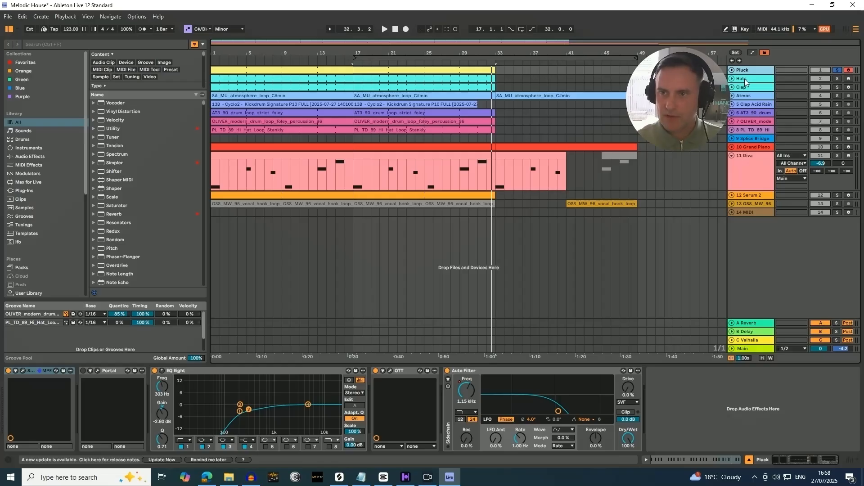
pyautogui.click(732, 71)
pyautogui.press('a')
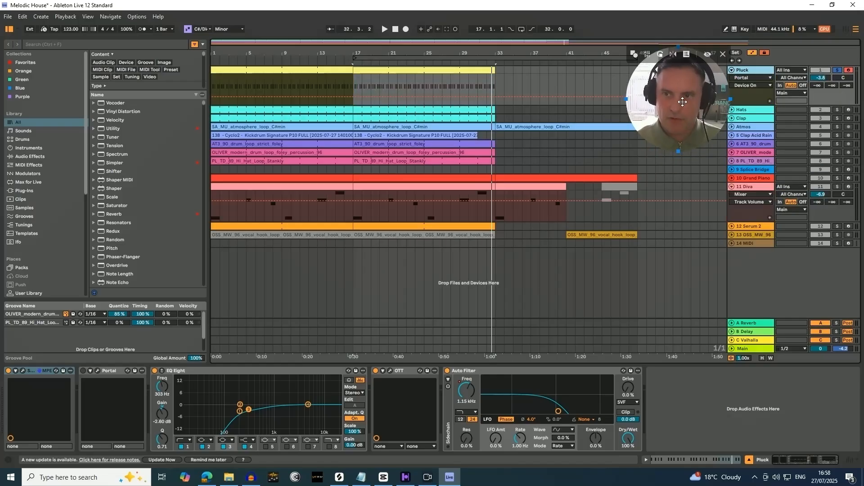
pyautogui.click(763, 78)
pyautogui.click(762, 117)
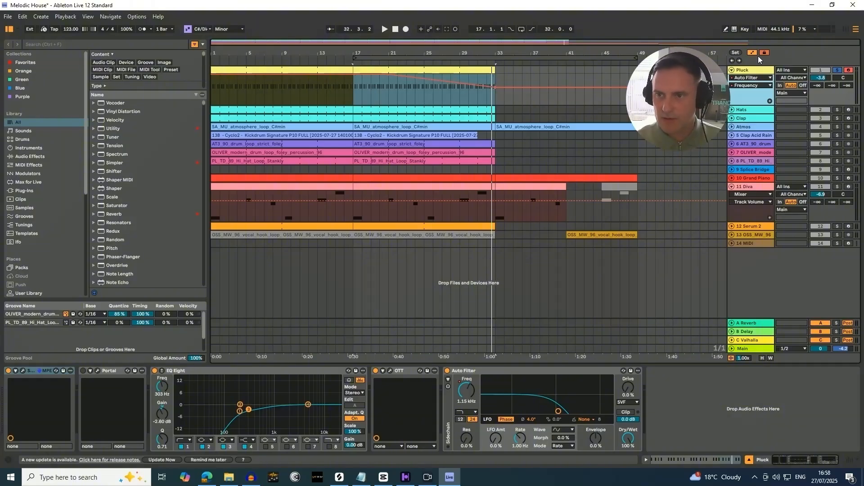
pyautogui.press('a')
pyautogui.click(732, 71)
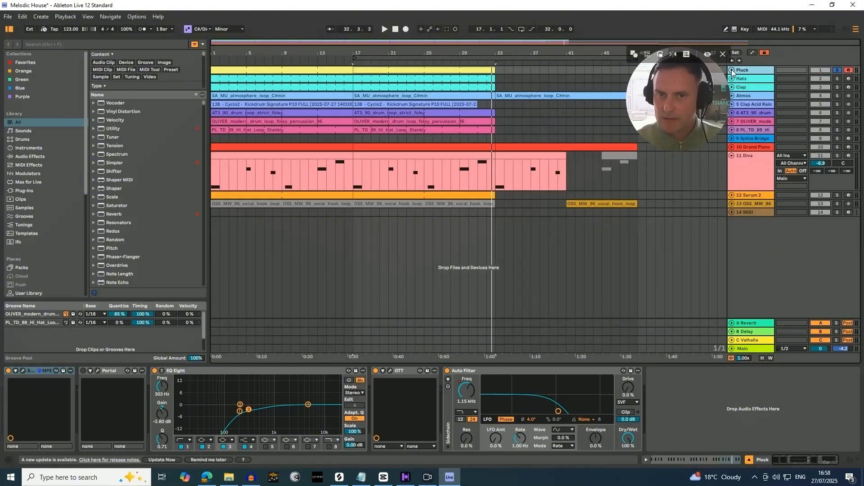
# - Play the Pluck track with OTT bypassed and switched back on to compare the sound, and stop playback
pyautogui.click(526, 374)
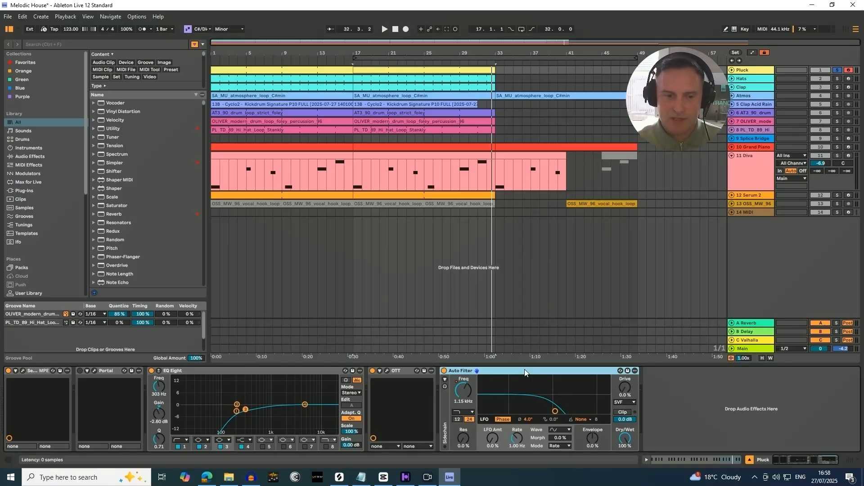
pyautogui.click(372, 370)
pyautogui.press('space')
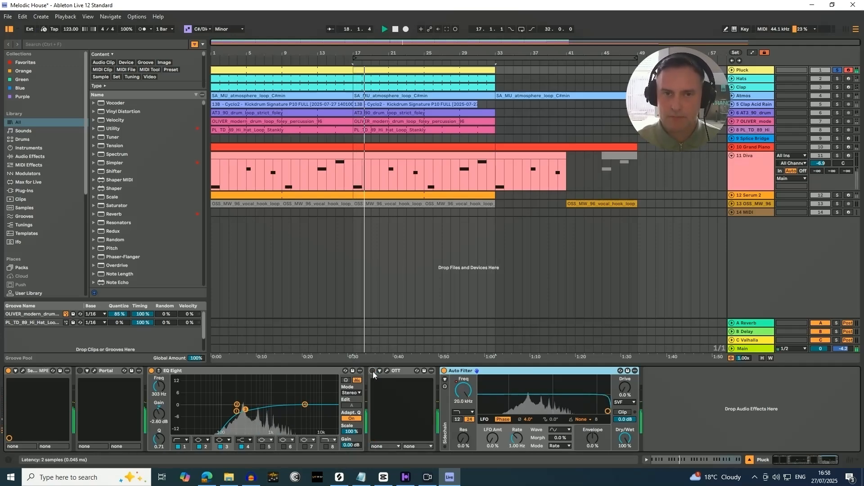
pyautogui.click(372, 372)
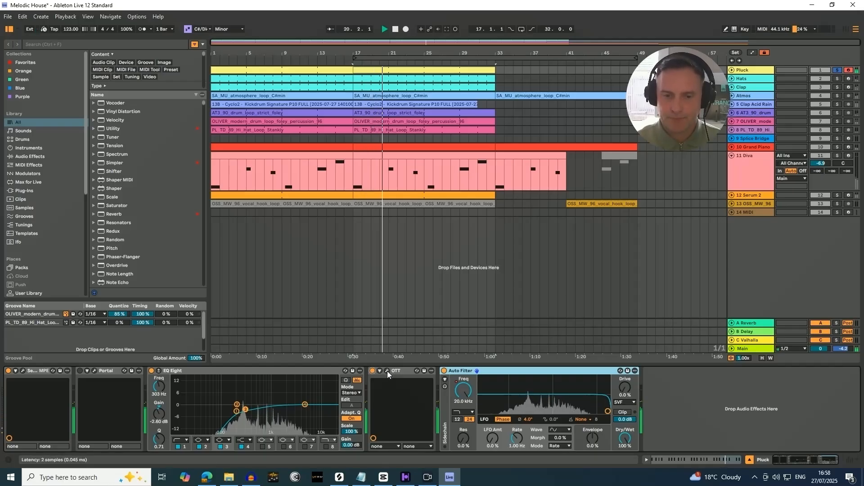
pyautogui.press('space')
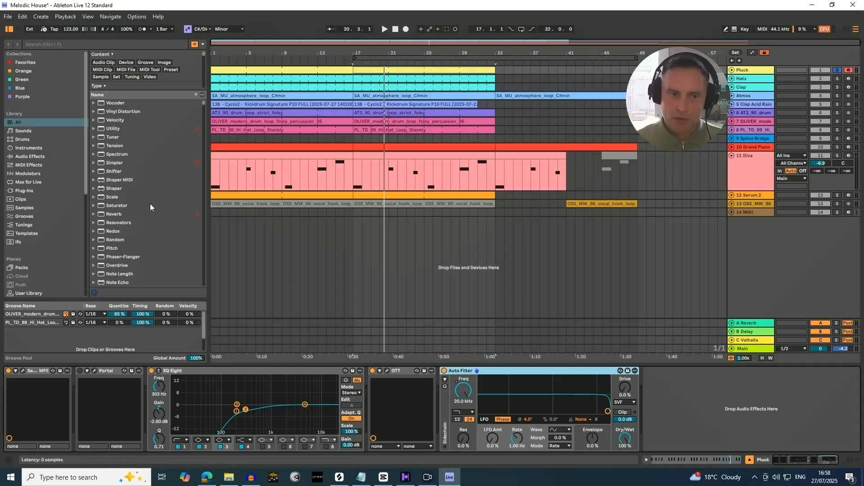
# - Open the Pluck track's Portal effect, move its window clear, and show the preset list containing Crystaline Ascent
pyautogui.doubleClick(104, 374)
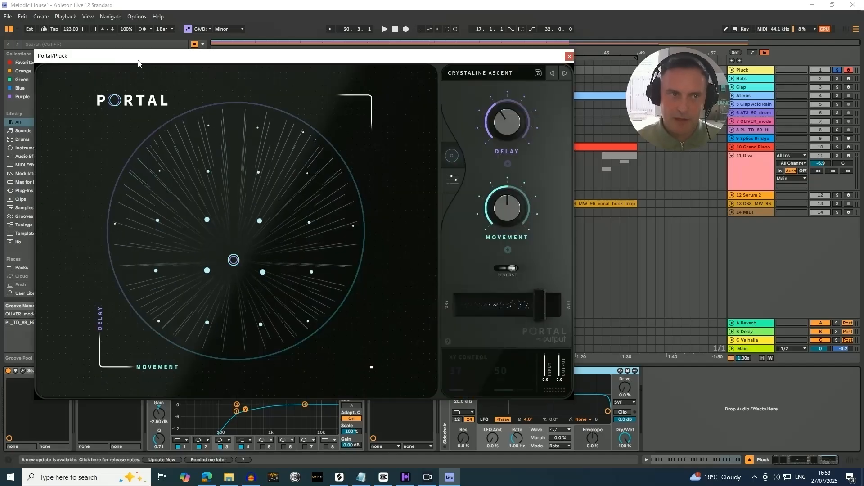
pyautogui.moveTo(138, 60); pyautogui.dragTo(208, 59)
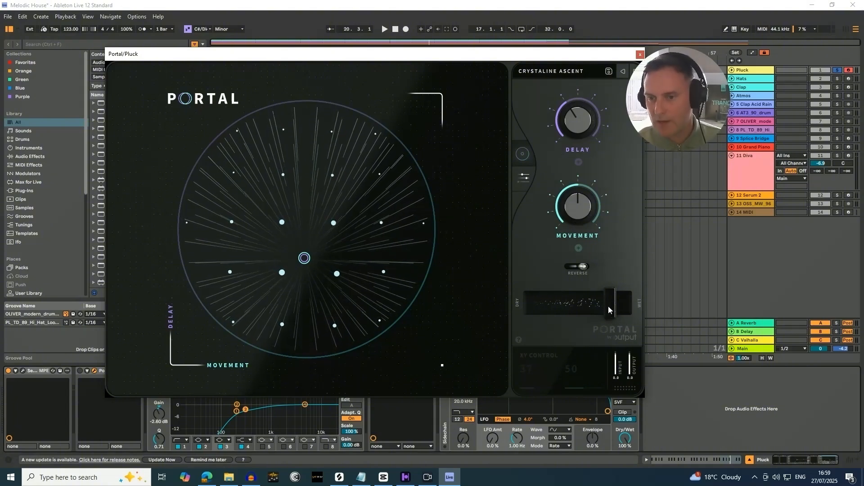
pyautogui.click(558, 72)
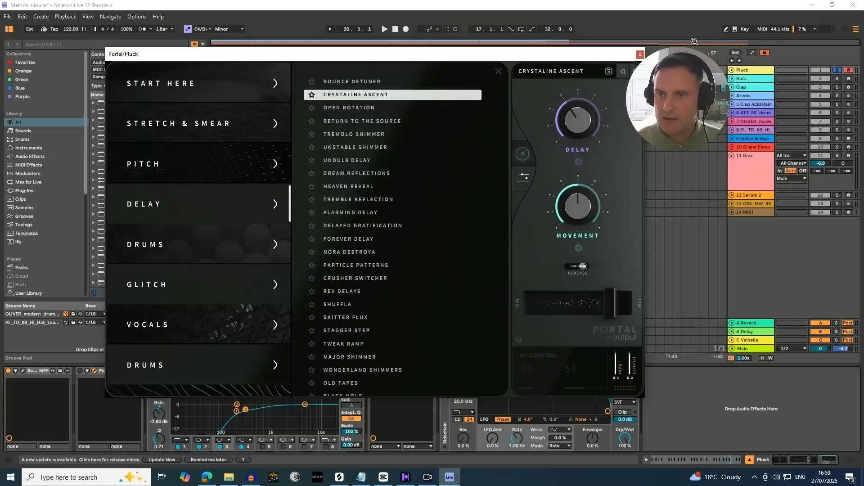
# - Move the Portal window clear of the track area and close it to return to the Pluck track's devices
pyautogui.moveTo(585, 58); pyautogui.dragTo(553, 60)
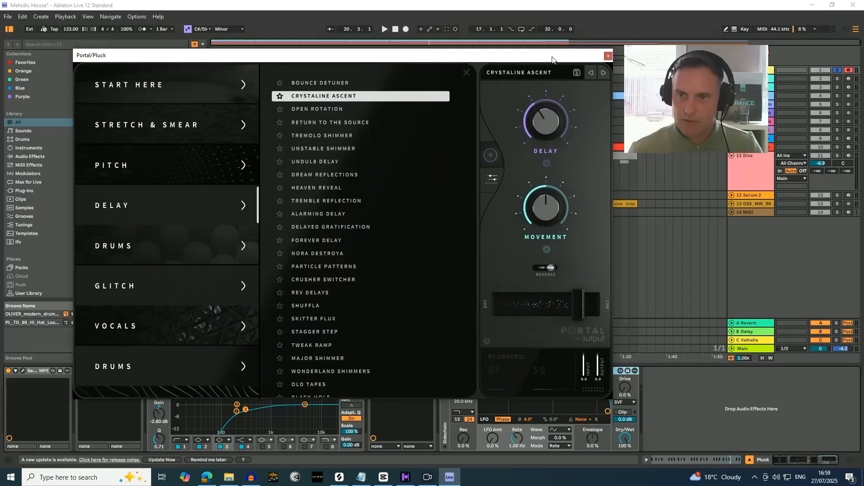
pyautogui.click(608, 56)
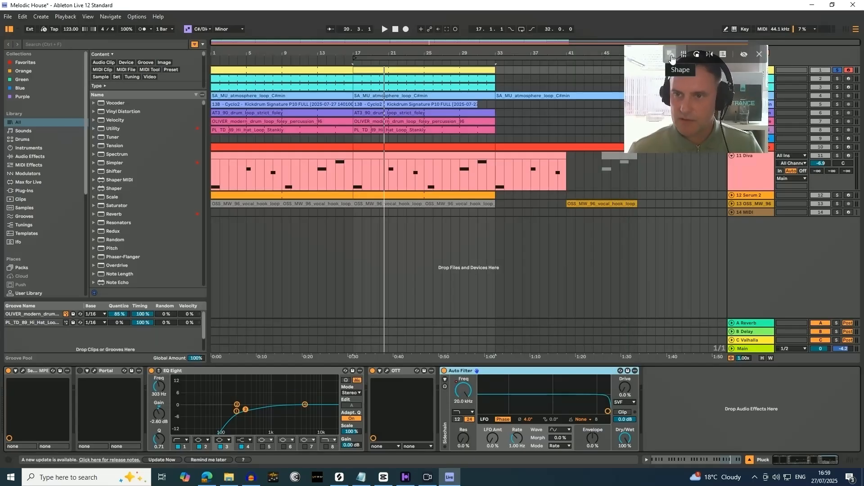
pyautogui.click(671, 56)
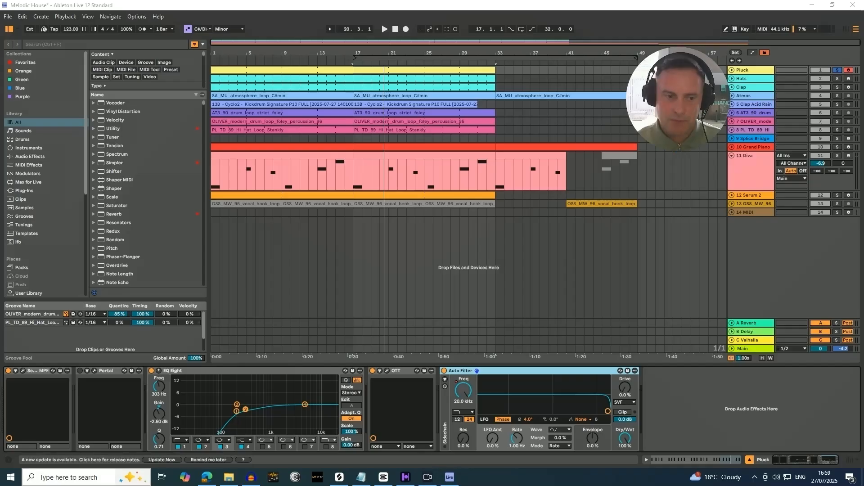
# - Play the Pluck track through Portal while reducing its wet mix slightly and Movement to about 41 percent, and close the effect with playback stopped
pyautogui.click(80, 370)
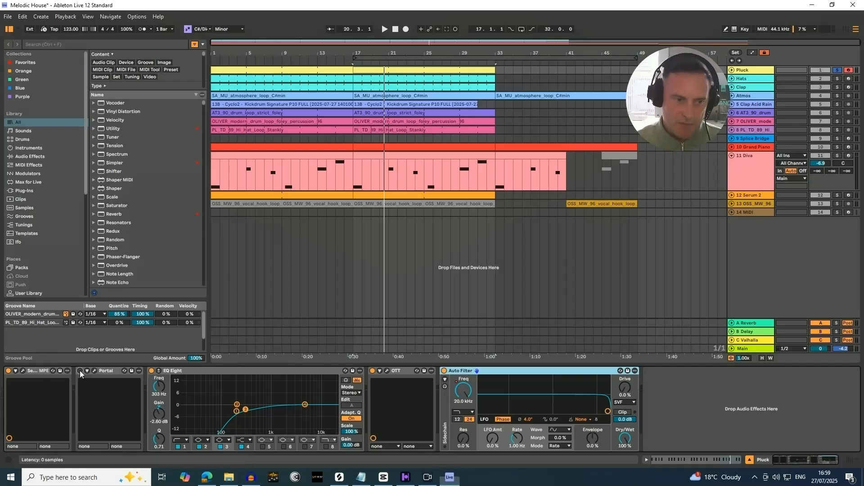
pyautogui.press('space')
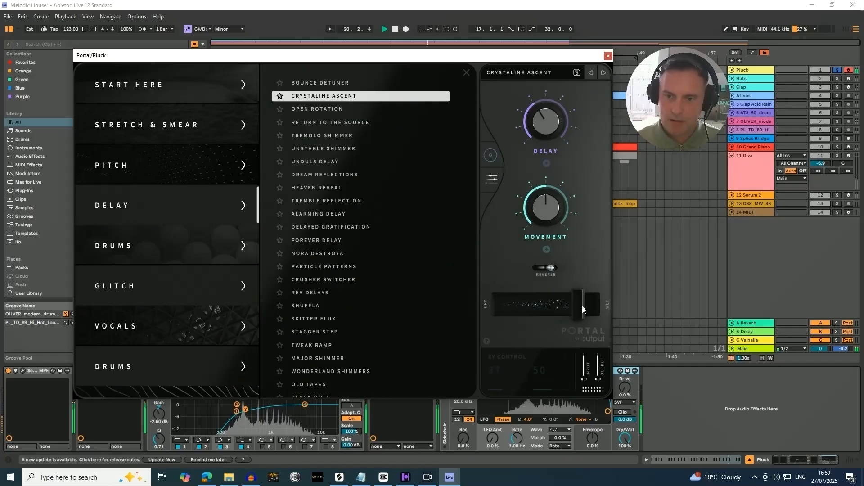
pyautogui.moveTo(582, 306); pyautogui.dragTo(571, 317)
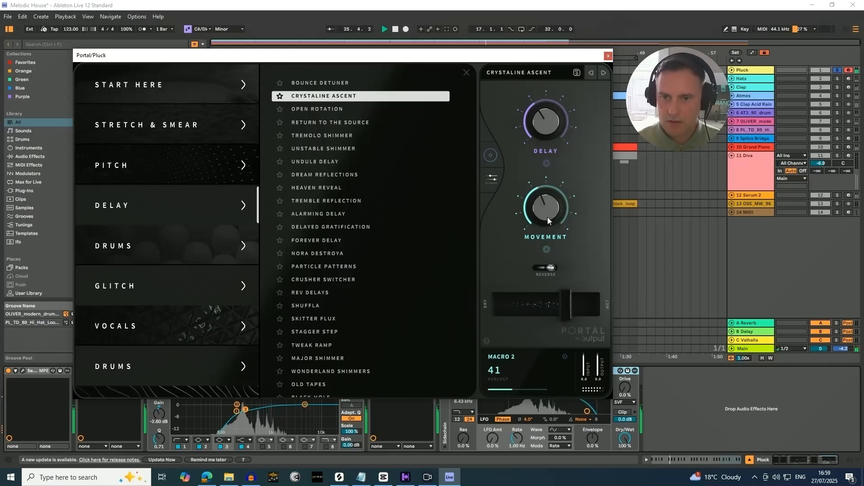
pyautogui.click(608, 56)
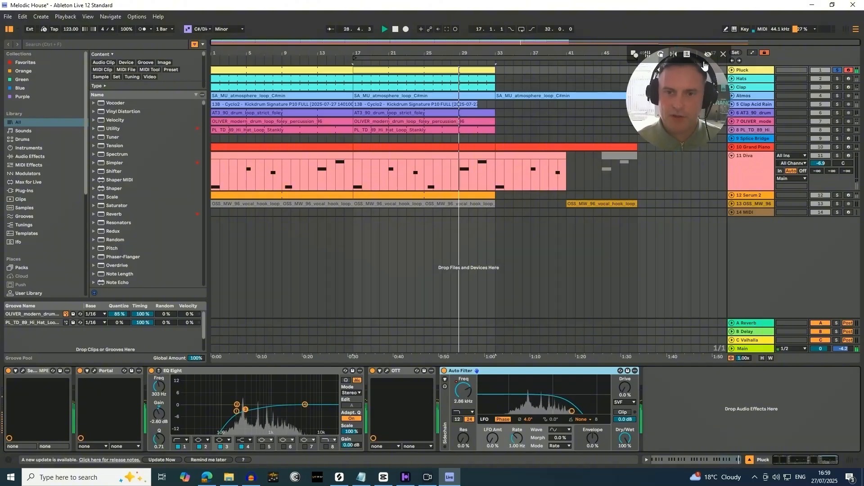
pyautogui.press('space')
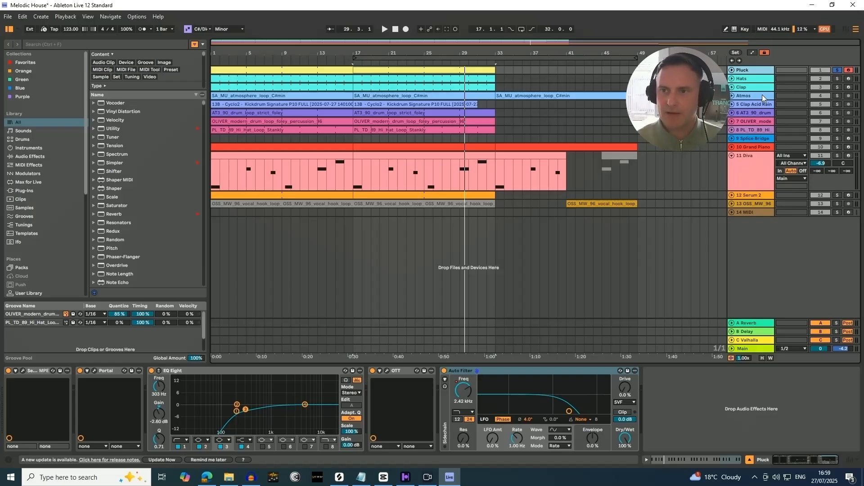
# - Move the Atmos track directly below the Pluck track and unfold it
pyautogui.click(750, 97)
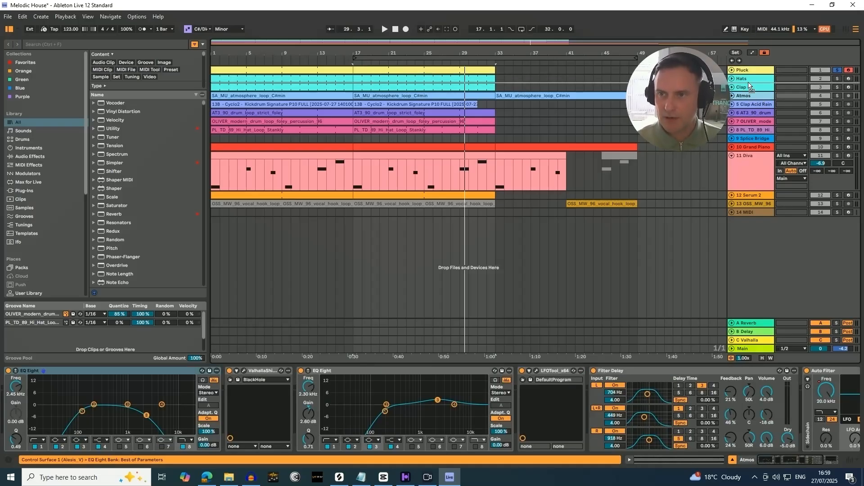
pyautogui.moveTo(751, 96); pyautogui.dragTo(748, 79)
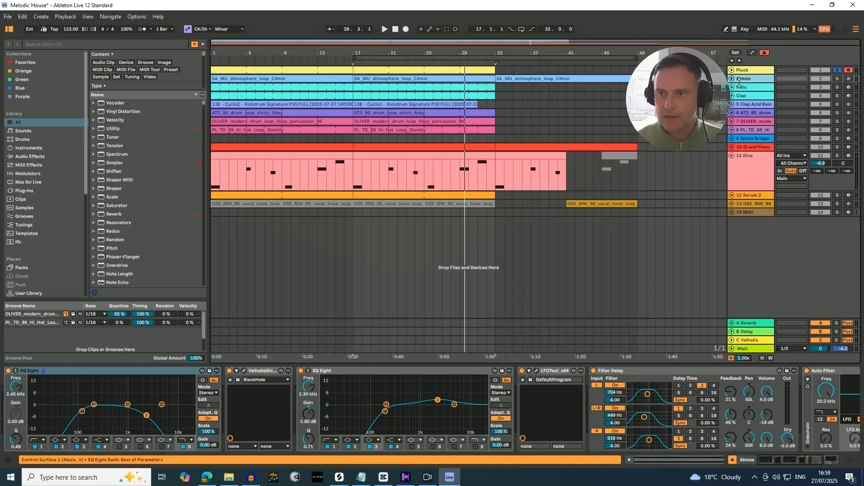
pyautogui.click(732, 79)
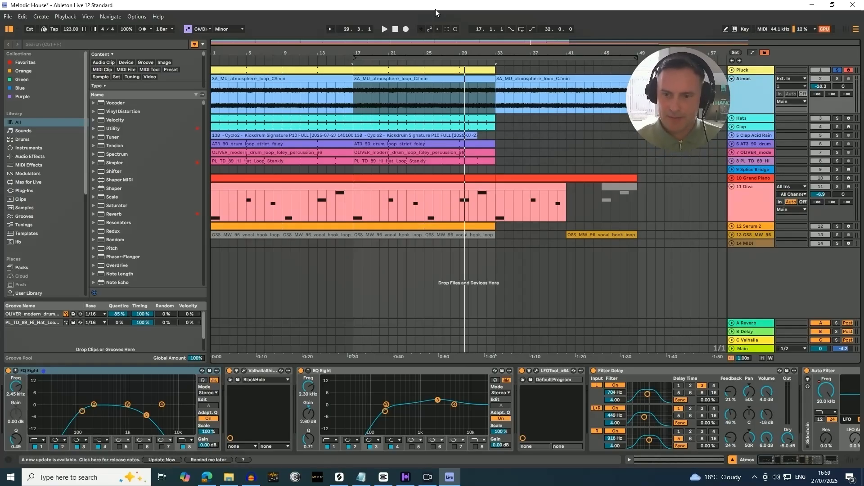
# - Group all of the Atmos track's effects, from the first EQ Eight to Auto Filter, into one Audio Effect Rack
pyautogui.moveTo(785, 457); pyautogui.dragTo(484, 426)
pyautogui.click(689, 370)
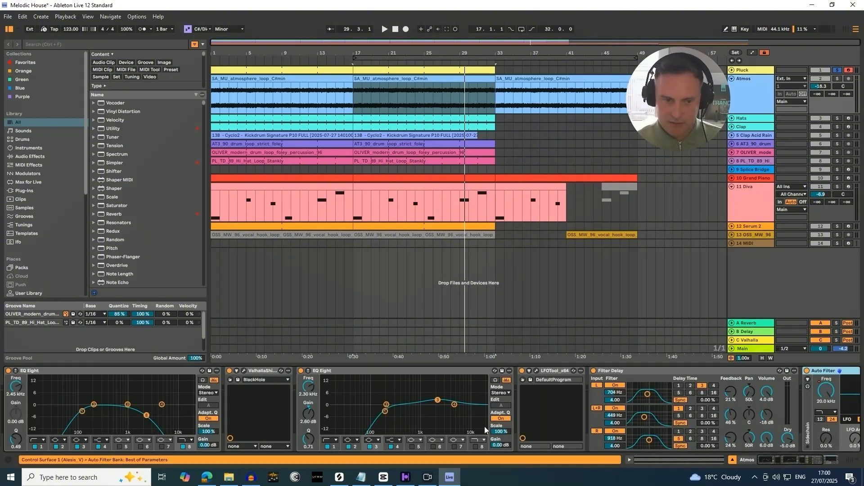
pyautogui.click(175, 371)
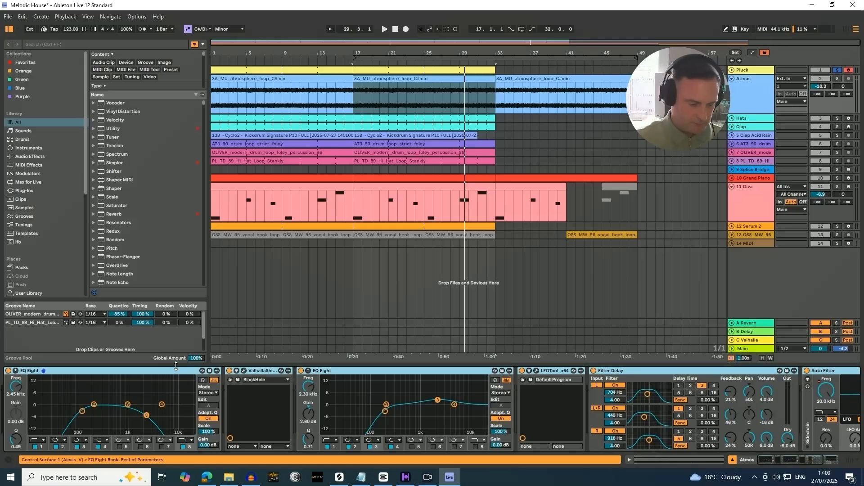
pyautogui.hotkey('ctrl', 'g')
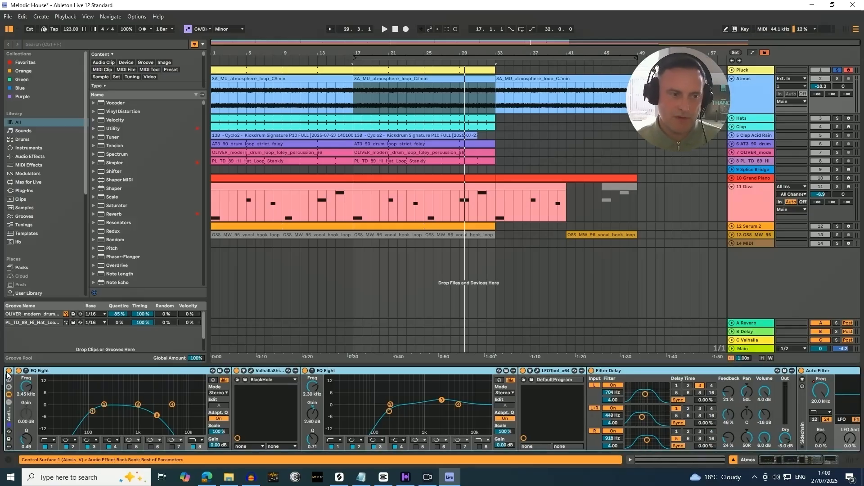
# - Bypass the Atmos effect rack, solo the track, and play the atmosphere loop dry before stopping playback
pyautogui.press('0')
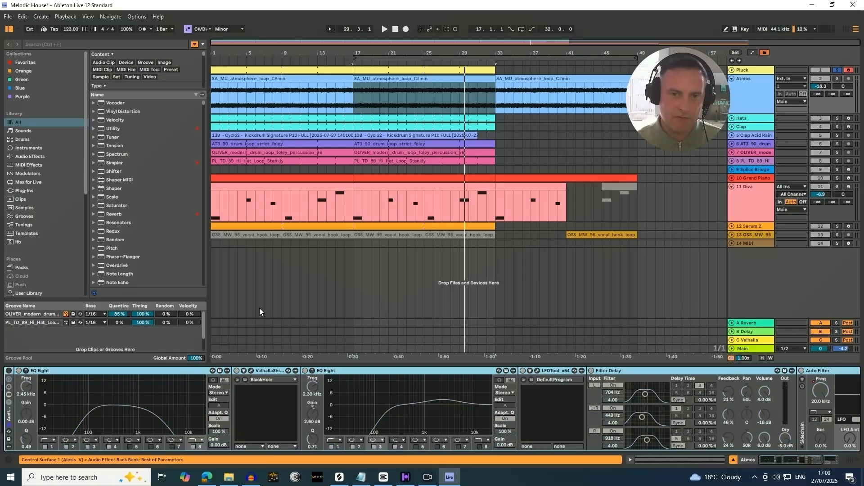
pyautogui.click(836, 79)
pyautogui.press('space')
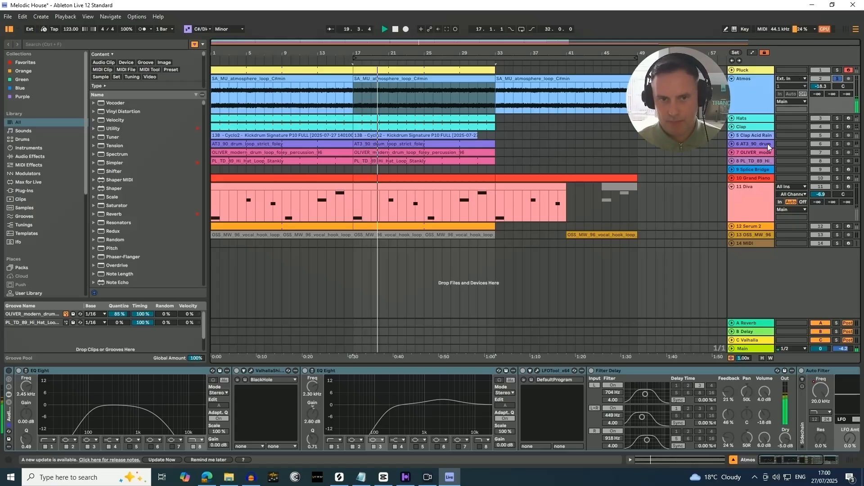
pyautogui.press('space')
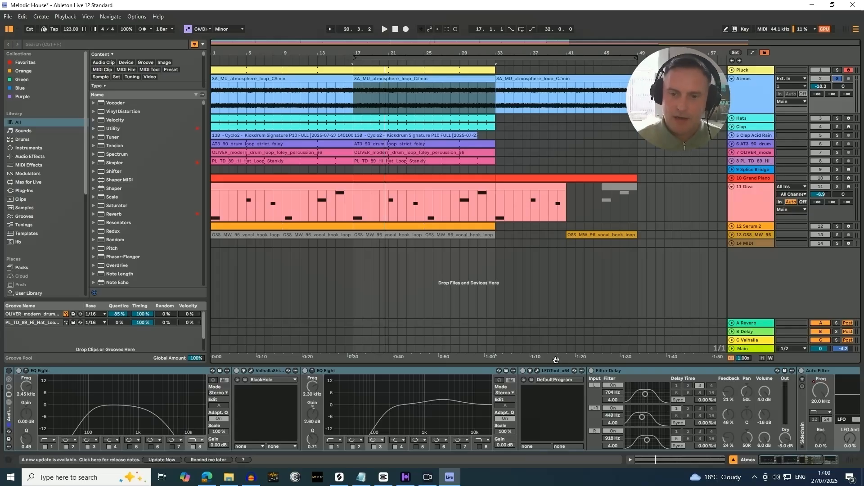
# - Inspect the LFOTool volume curve on the Atmos track, and look through the rest of its chain to Auto Filter
pyautogui.click(537, 371)
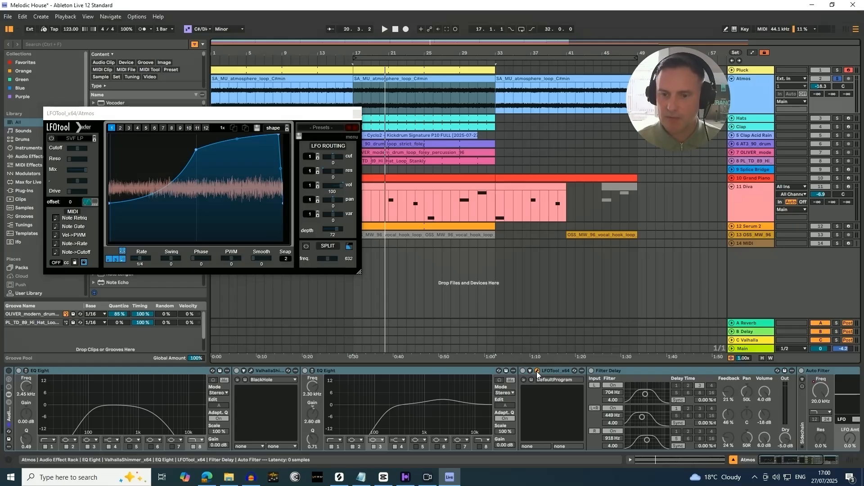
pyautogui.click(536, 371)
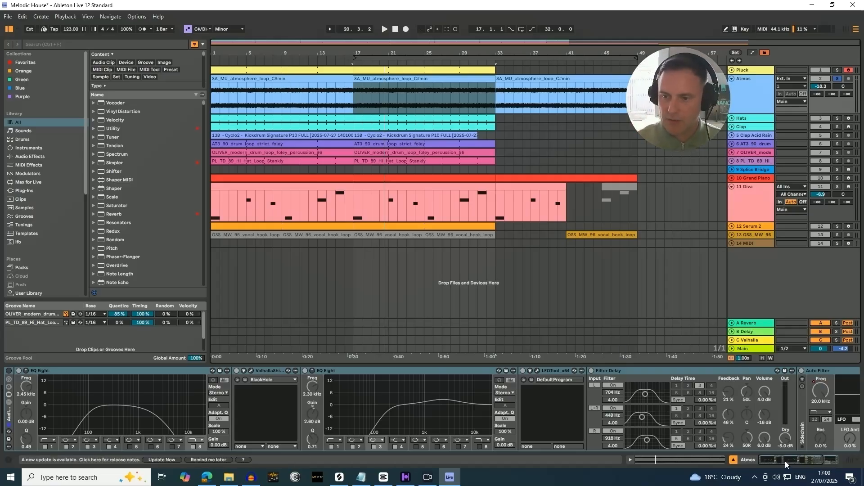
pyautogui.moveTo(785, 461); pyautogui.dragTo(804, 462)
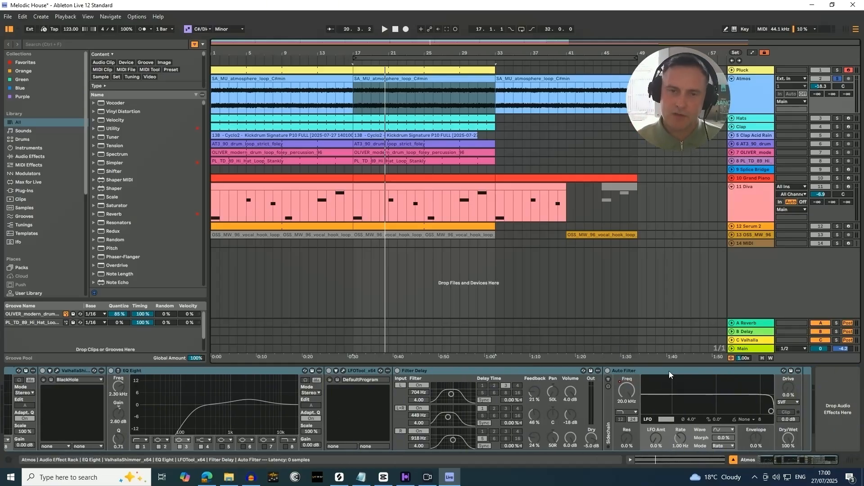
pyautogui.moveTo(803, 460); pyautogui.dragTo(712, 460)
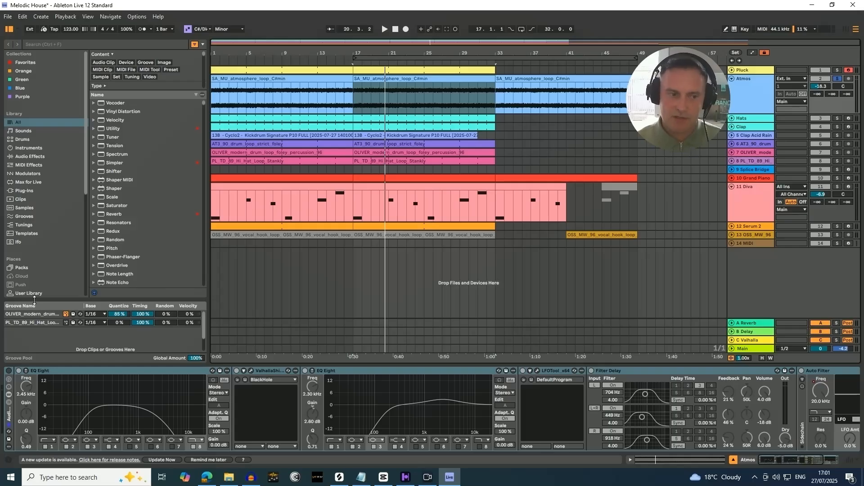
# - Play the Atmos track while switching its effect rack on and off to compare, and stop playback with the rack enabled
pyautogui.press('space')
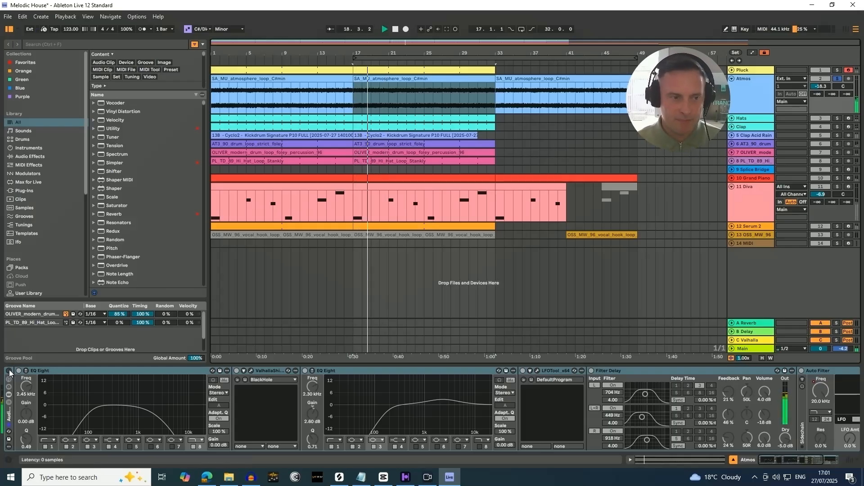
pyautogui.click(8, 373)
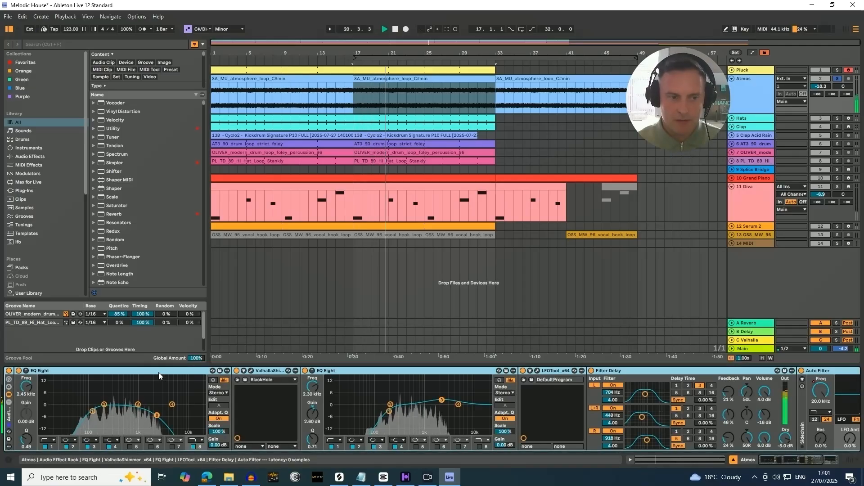
pyautogui.click(9, 373)
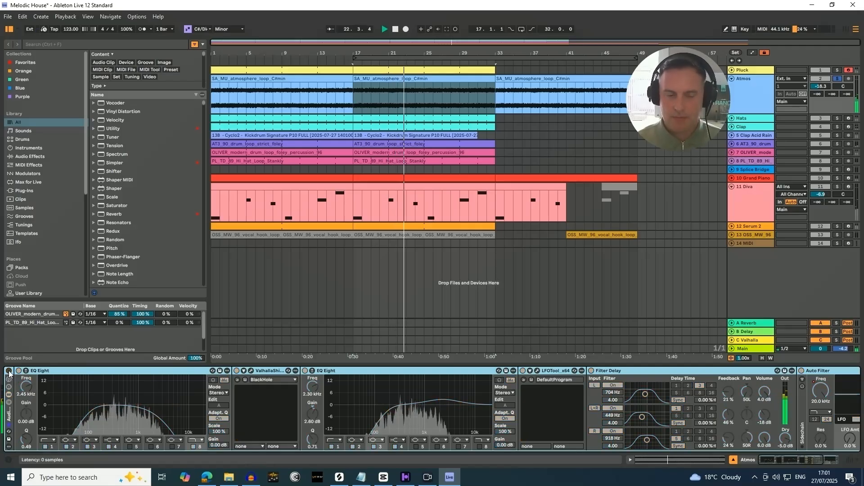
pyautogui.click(9, 372)
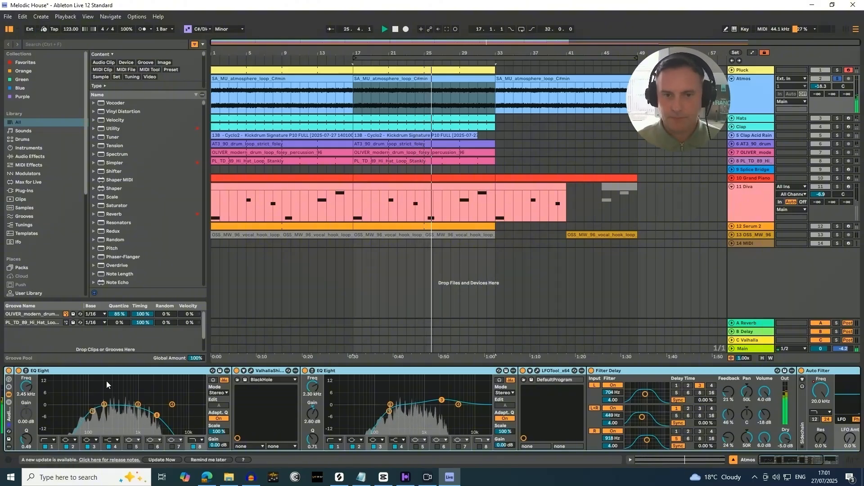
pyautogui.press('space')
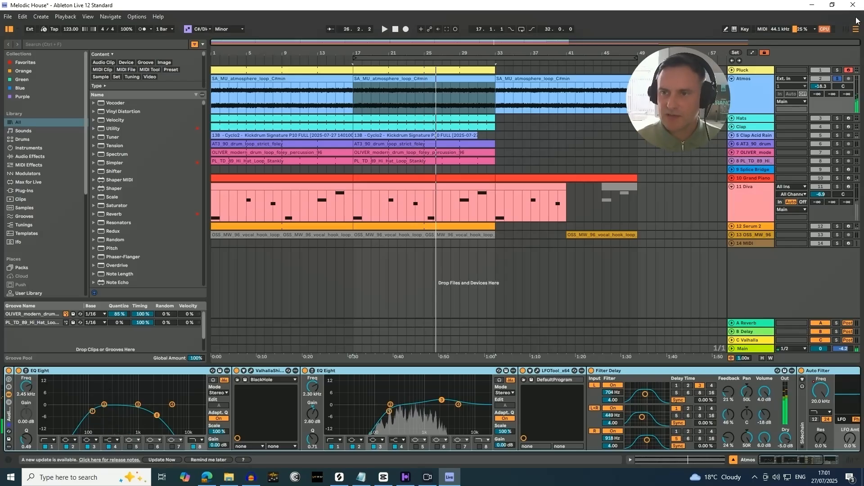
# - Solo the Pluck track together with Atmos, and play both tracks before stopping playback
pyautogui.click(837, 70)
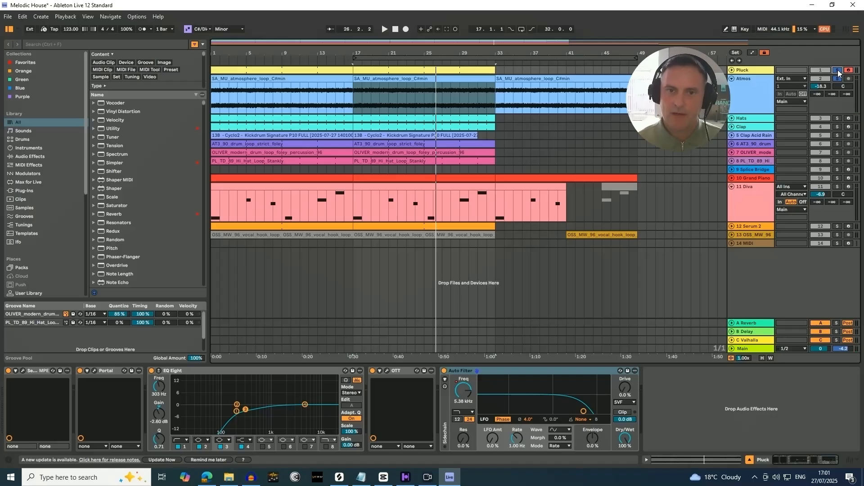
pyautogui.press('space')
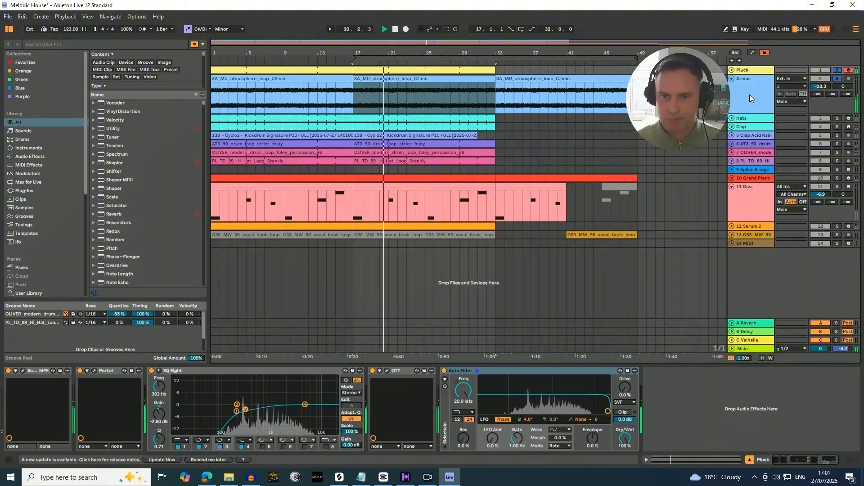
pyautogui.moveTo(818, 86); pyautogui.dragTo(786, 156)
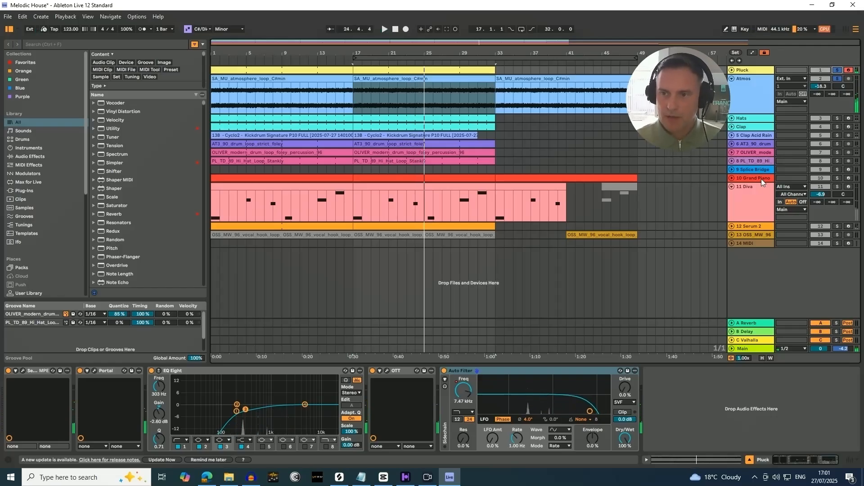
# - Move the Grand Piano track below Atmos and unfold it, and examine its Chord and Minor scale MIDI devices
pyautogui.moveTo(759, 178); pyautogui.dragTo(752, 118)
pyautogui.click(731, 117)
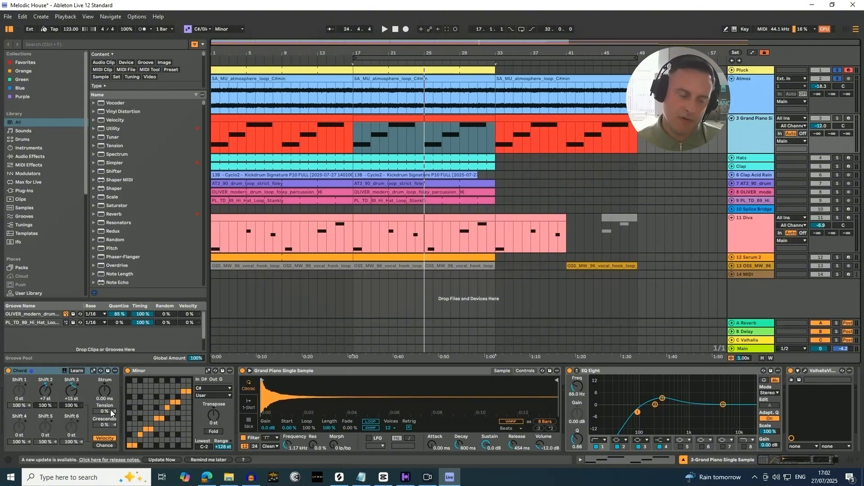
pyautogui.click(45, 398)
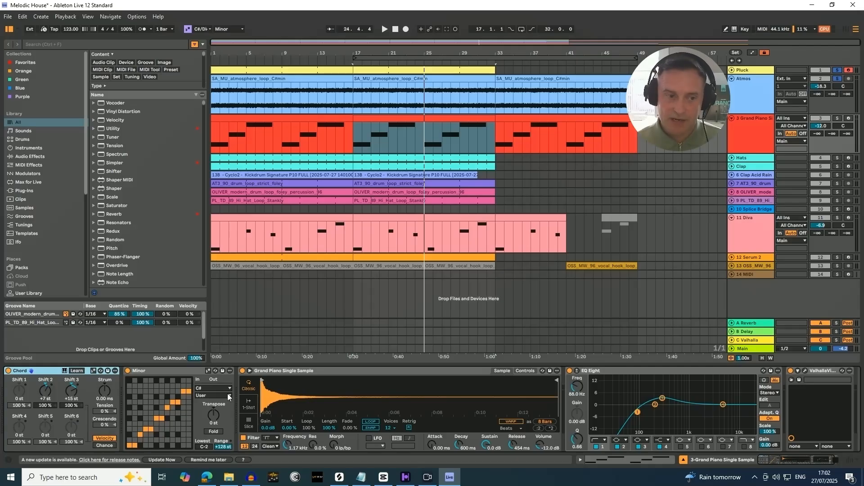
pyautogui.click(167, 376)
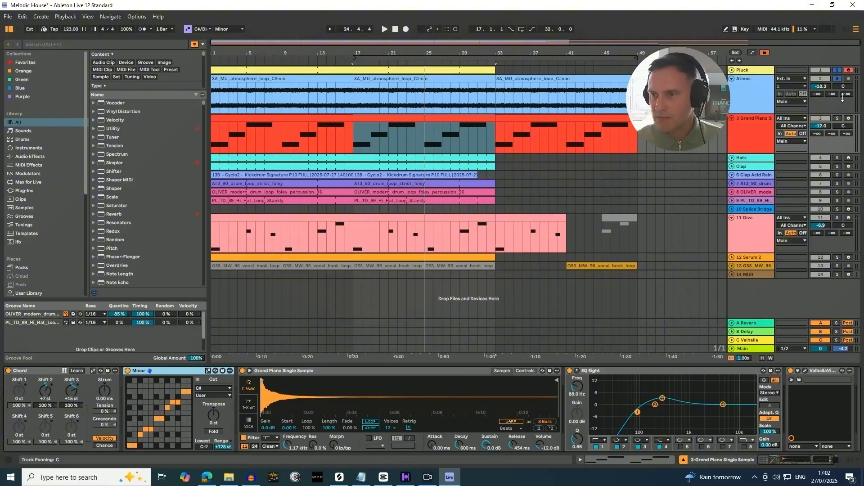
# - Solo the Grand Piano track, and view the MIDI notes of its clip before returning to its device chain
pyautogui.click(838, 119)
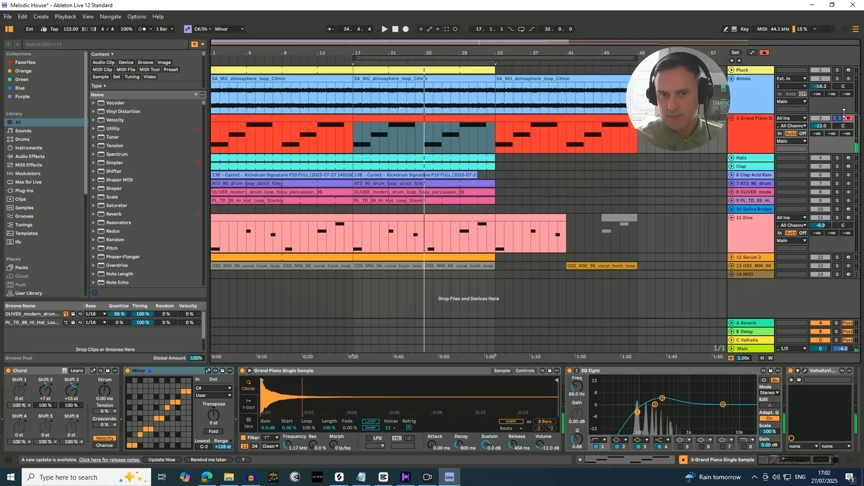
pyautogui.doubleClick(380, 118)
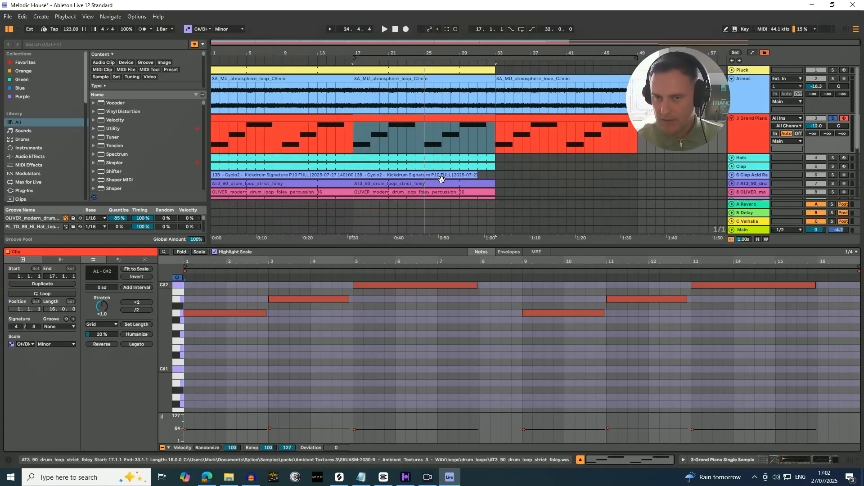
pyautogui.hotkey('shift', 'Tab')
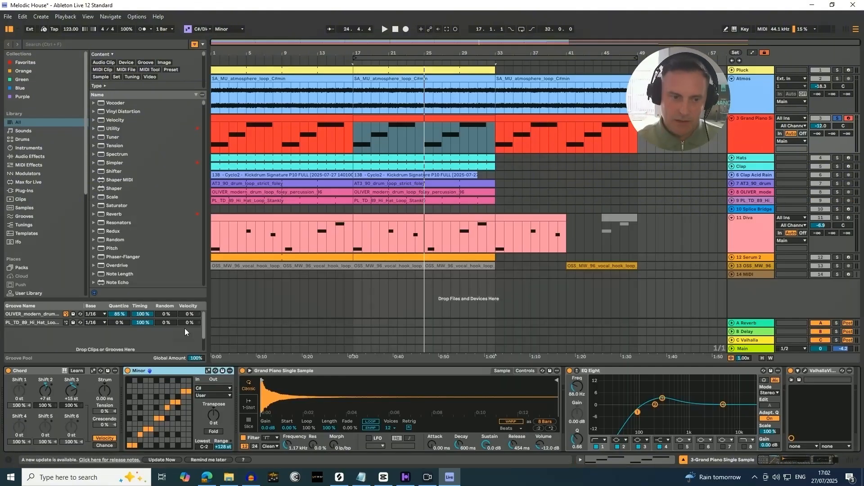
# - Open the Grand Piano clip's MIDI notes, enlarge the velocity lane, and inspect the velocities of the first three notes
pyautogui.doubleClick(419, 117)
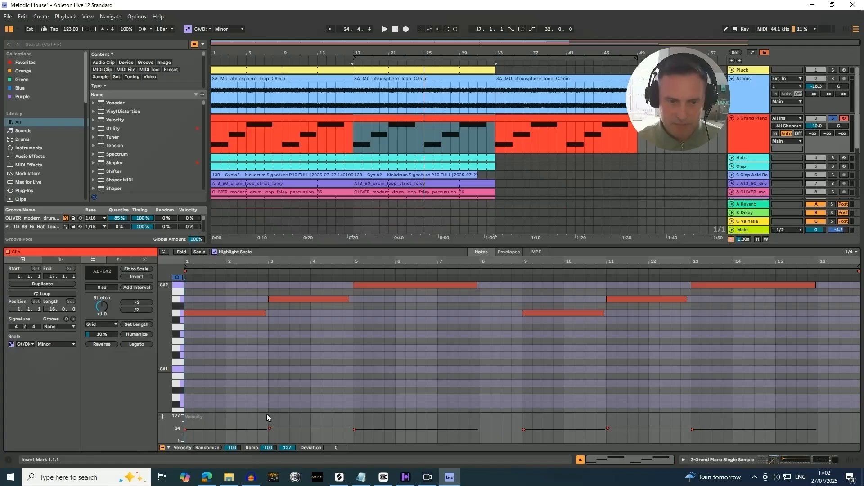
pyautogui.moveTo(268, 412); pyautogui.dragTo(262, 349)
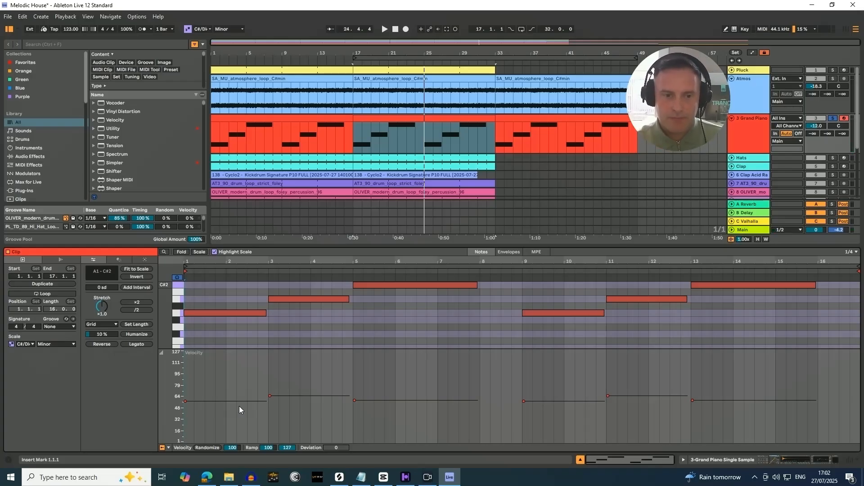
pyautogui.click(207, 400)
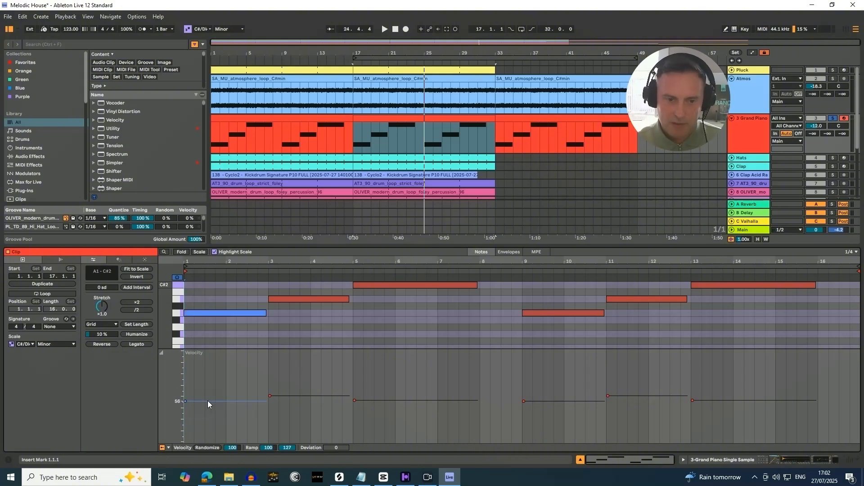
pyautogui.click(274, 396)
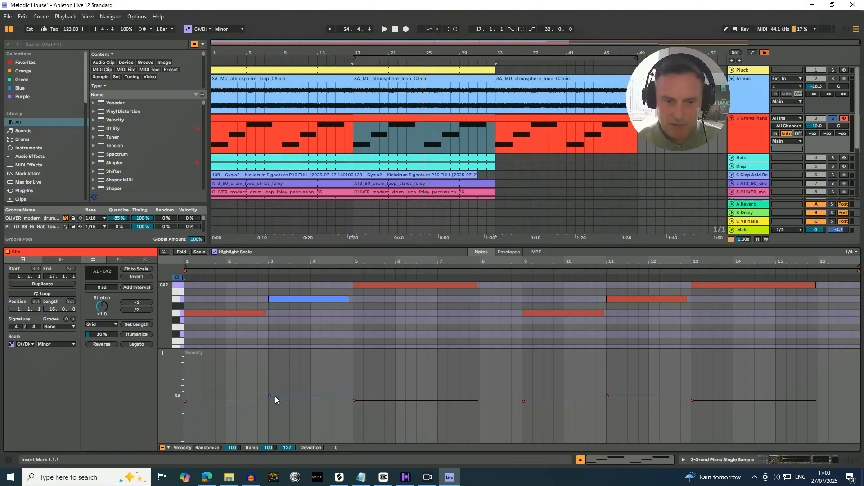
pyautogui.click(379, 400)
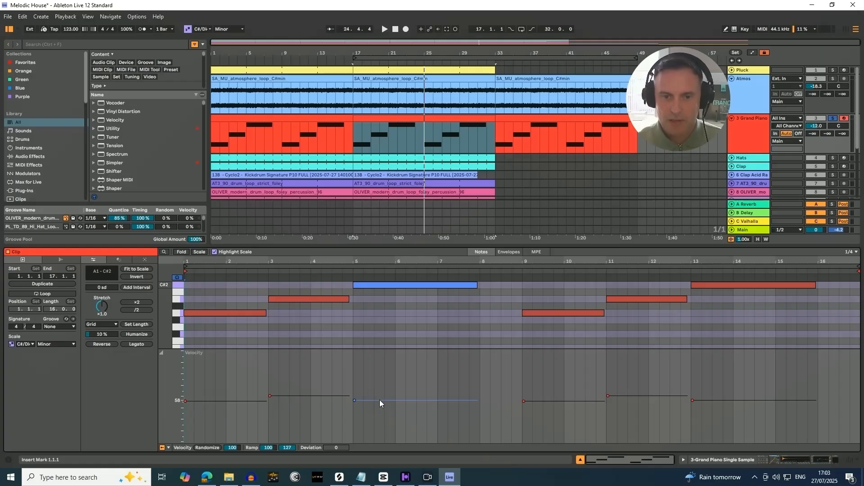
pyautogui.click(318, 393)
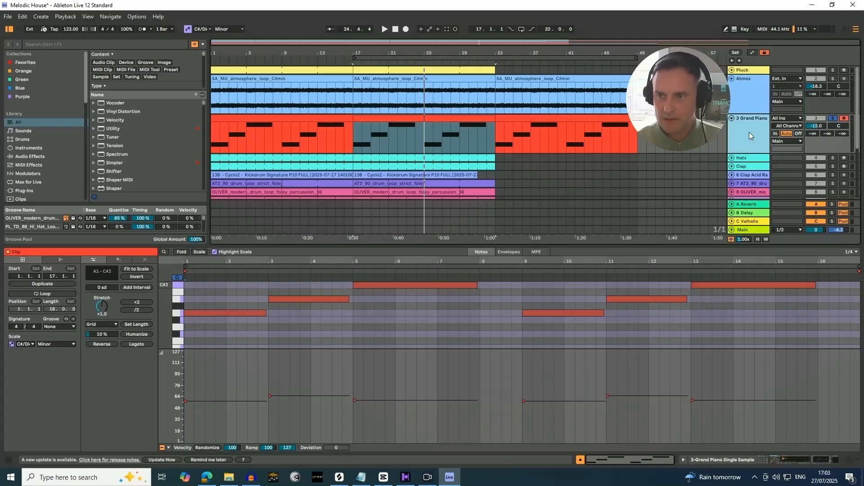
# - Return to the Grand Piano device chain, and view the ValhallaVintageVerb settings before closing the plug-in window
pyautogui.click(805, 458)
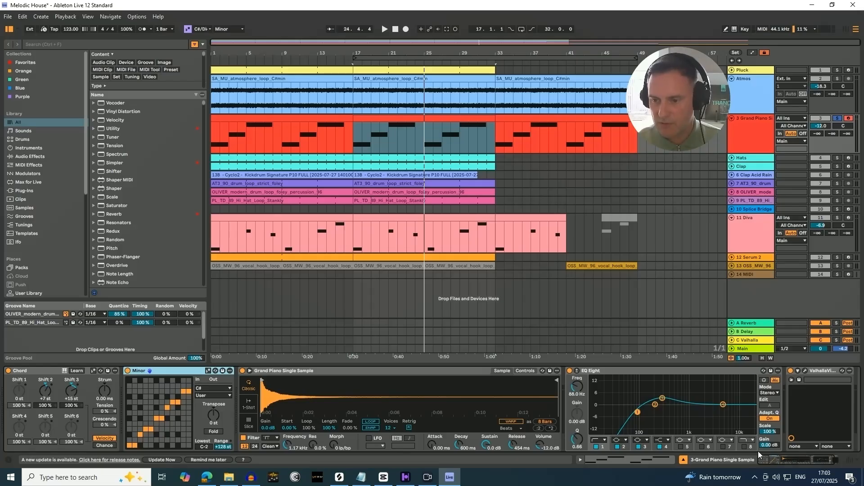
pyautogui.click(789, 462)
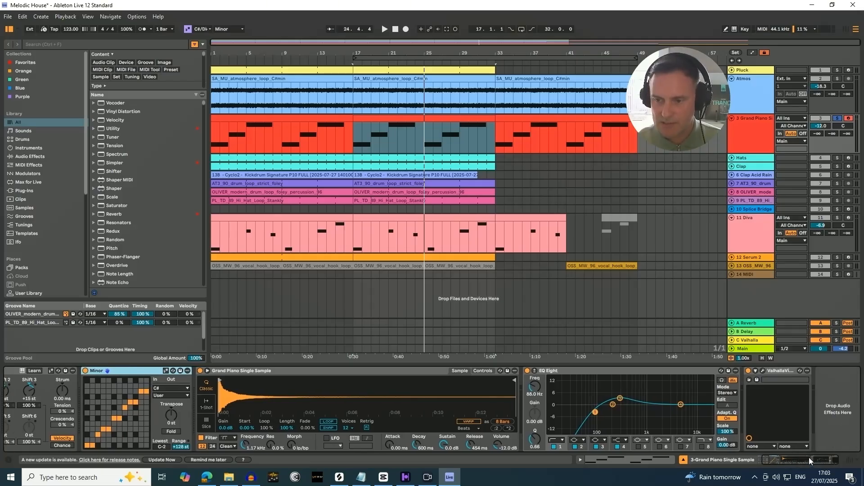
pyautogui.click(764, 373)
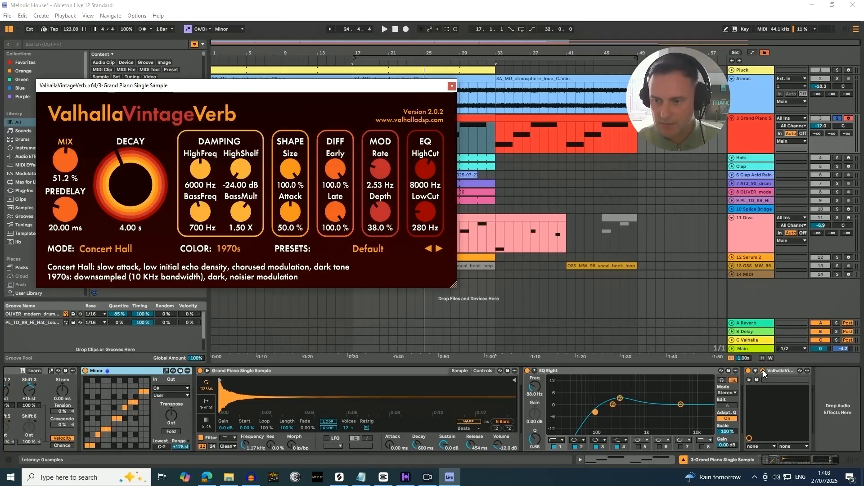
pyautogui.click(451, 86)
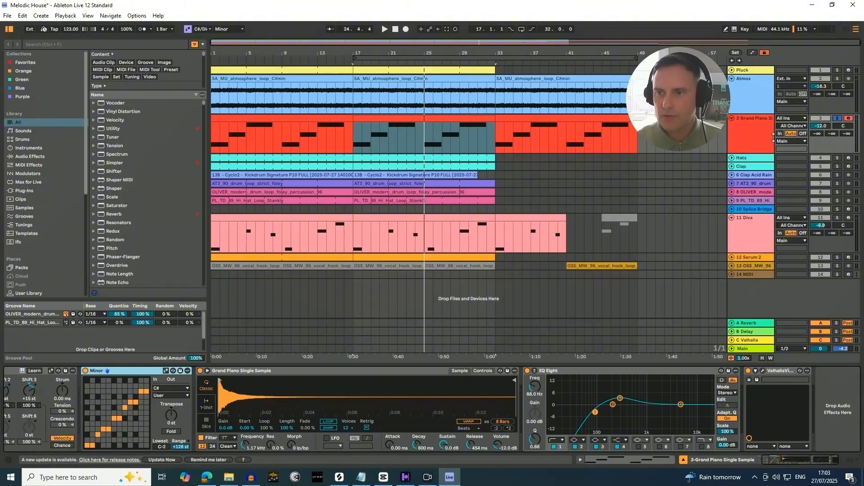
# - Play the soloed Grand Piano track, add Pluck and Atmos to the solo during playback, and stop with Grand Piano selected
pyautogui.click(757, 140)
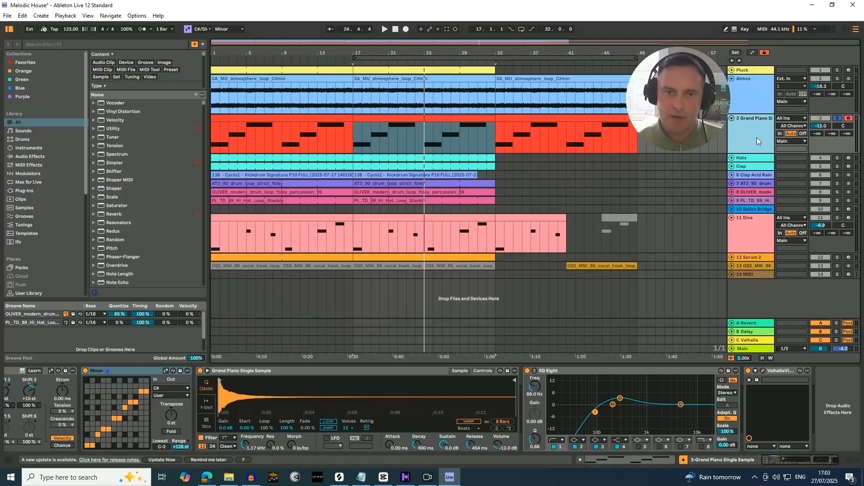
pyautogui.press('space')
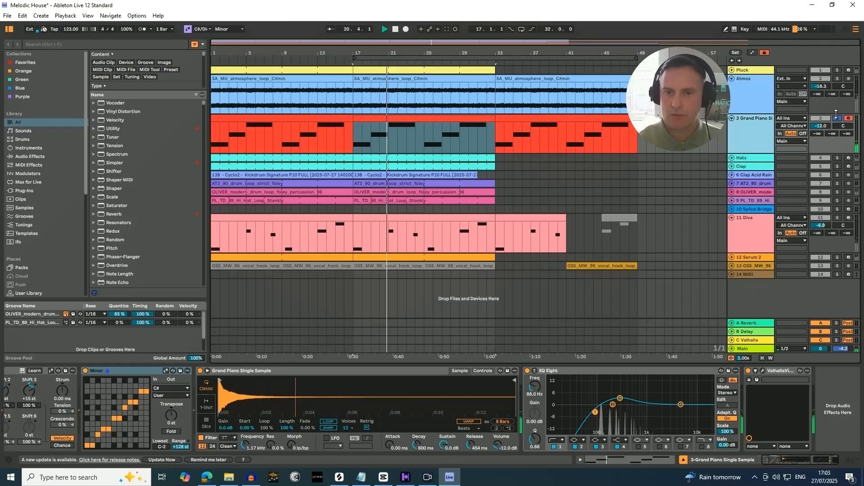
pyautogui.click(837, 70)
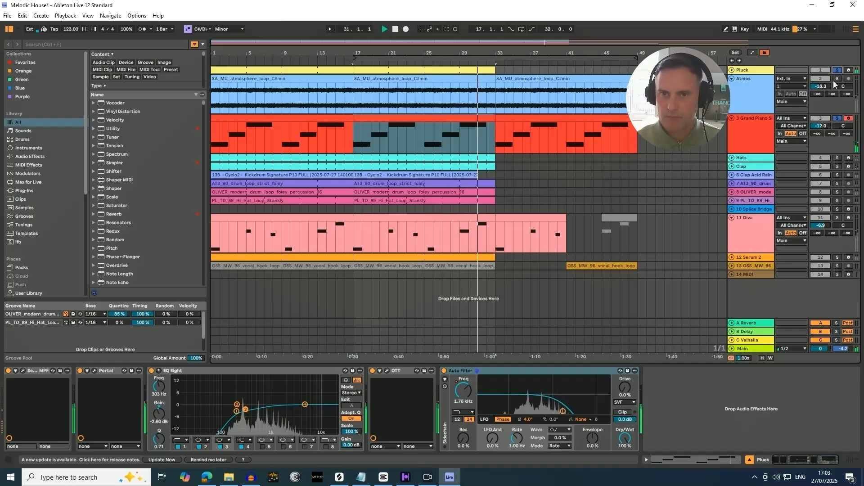
pyautogui.press('space')
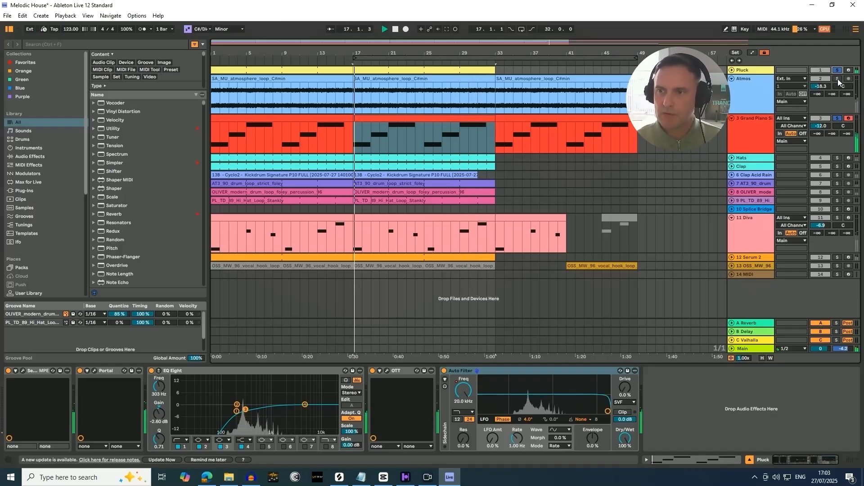
pyautogui.keyDown('ctrl'); pyautogui.click(836, 79); pyautogui.keyUp('ctrl')
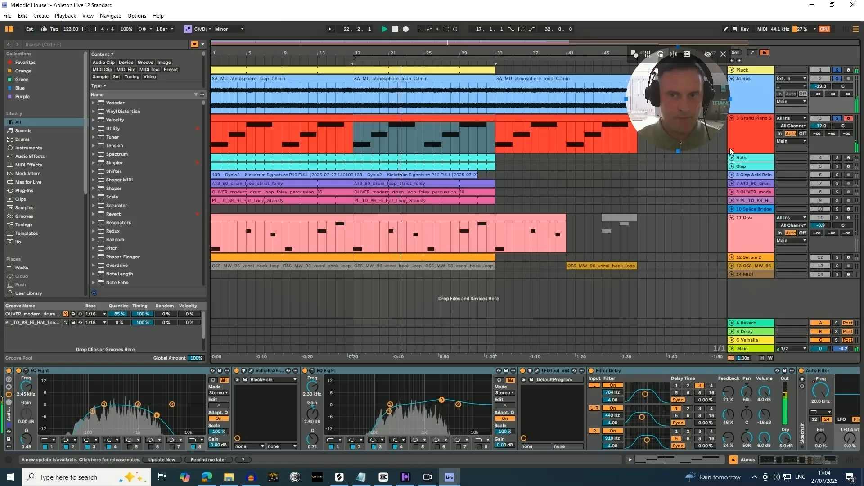
pyautogui.click(741, 140)
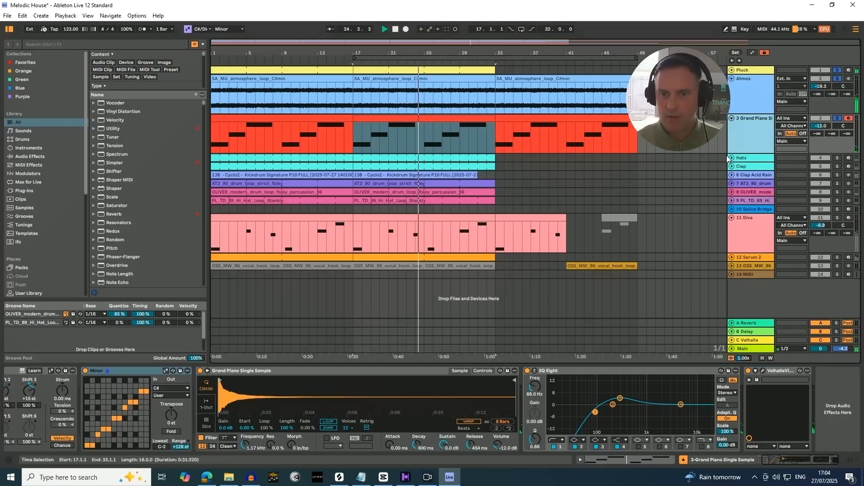
pyautogui.press('space')
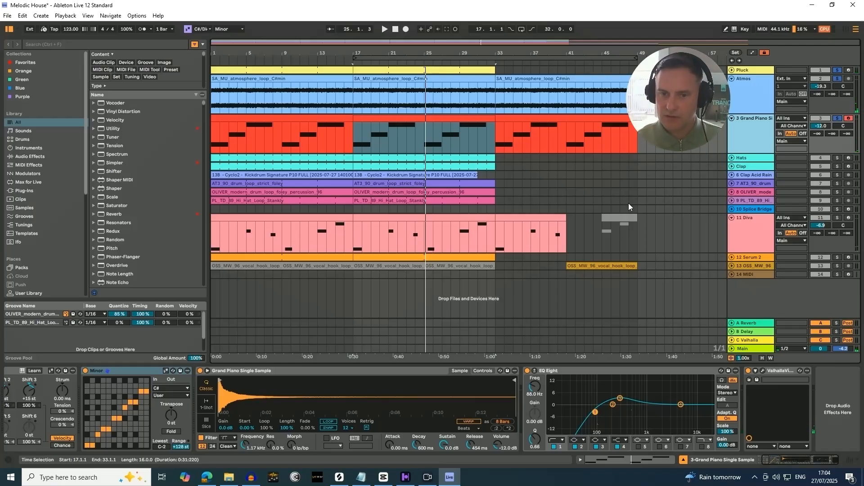
# - Select the Diva track's clip at bars 17 to 33, solo the track alone, and play it
pyautogui.click(751, 229)
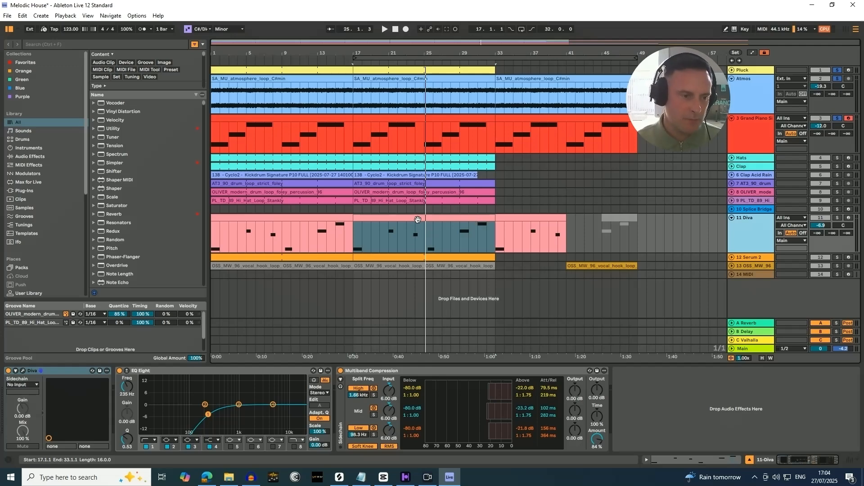
pyautogui.click(389, 219)
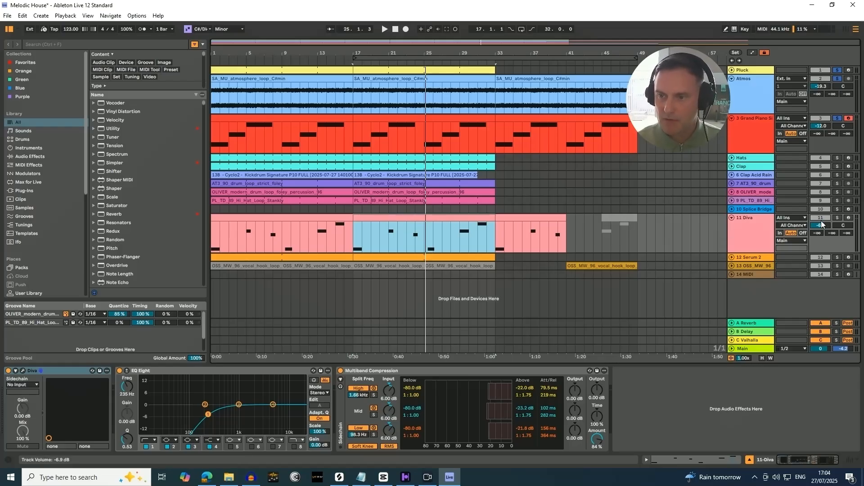
pyautogui.click(837, 218)
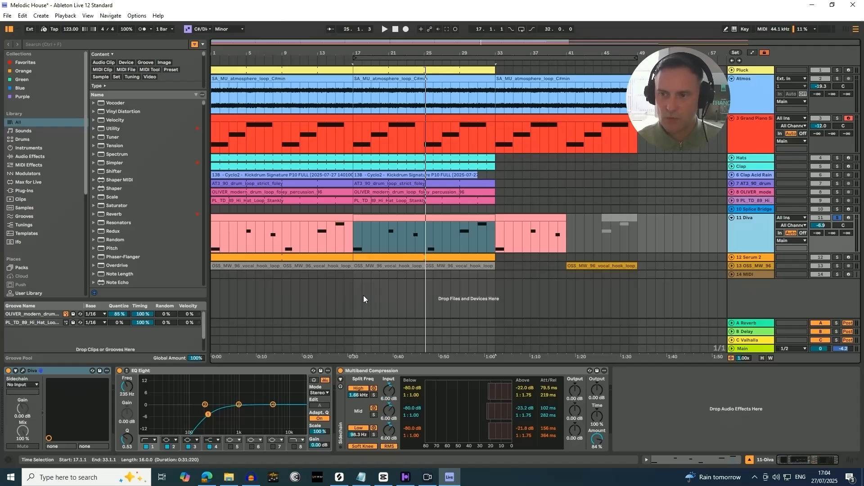
pyautogui.press('space')
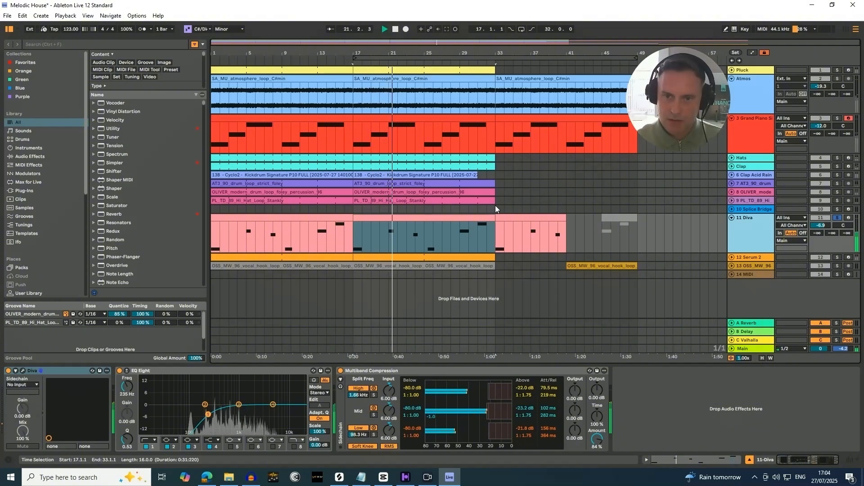
# - Turn on looping for bars 17 to 33 while the Diva track plays
pyautogui.moveTo(495, 184); pyautogui.dragTo(456, 189)
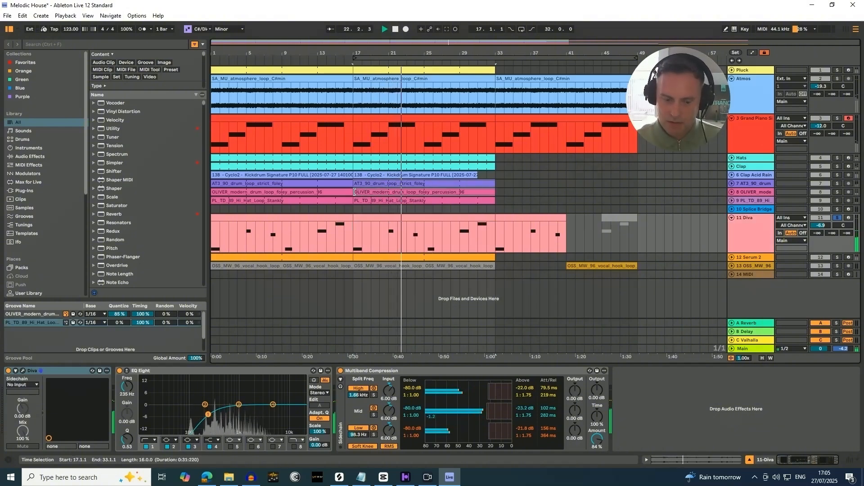
pyautogui.click(356, 192)
pyautogui.hotkey('ctrl', 'l')
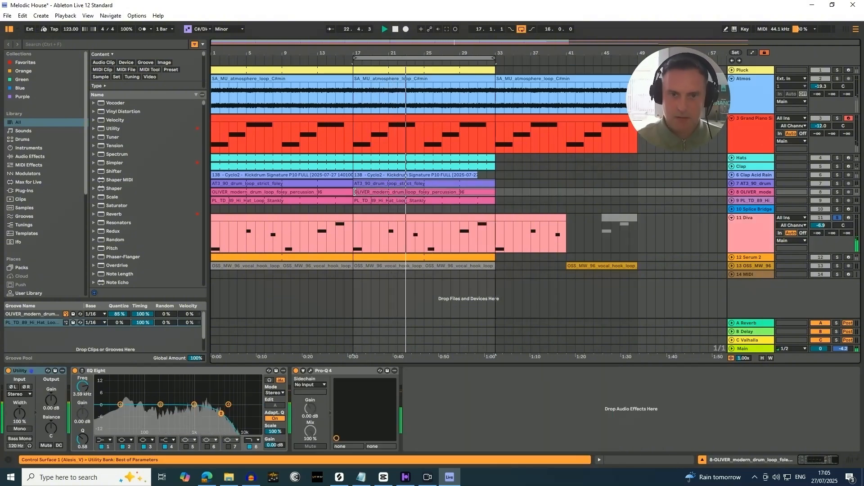
# - Play Grand Piano together with Diva, and return to soloing only Diva to examine its EQ Eight and Multiband Compression devices
pyautogui.click(836, 119)
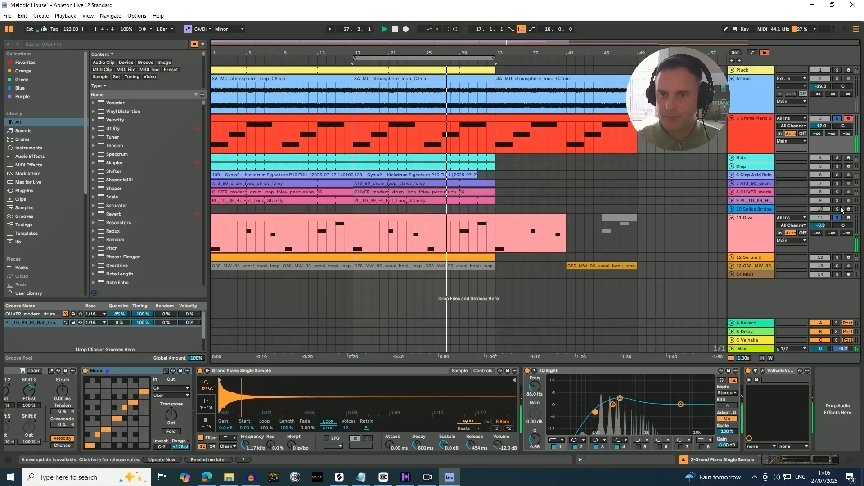
pyautogui.click(750, 231)
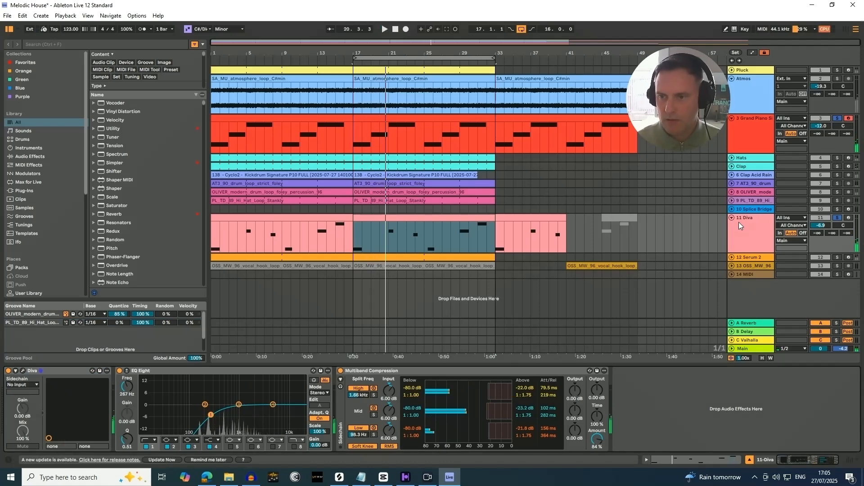
pyautogui.click(838, 218)
pyautogui.click(839, 219)
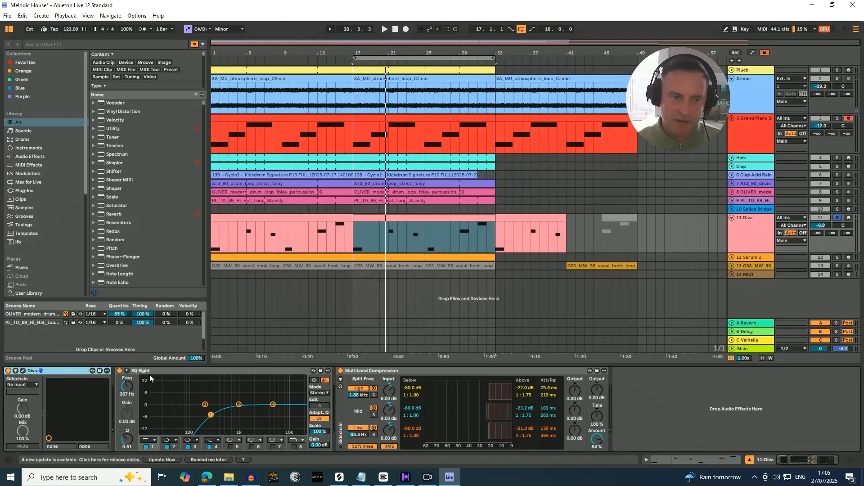
pyautogui.click(466, 372)
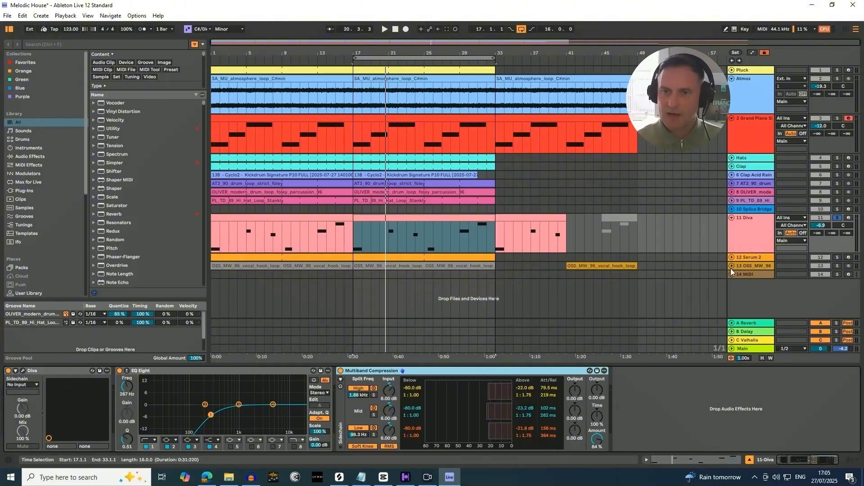
# - Move the Diva track directly below Grand Piano, and play Grand Piano soloed on its own
pyautogui.moveTo(756, 236); pyautogui.dragTo(751, 158)
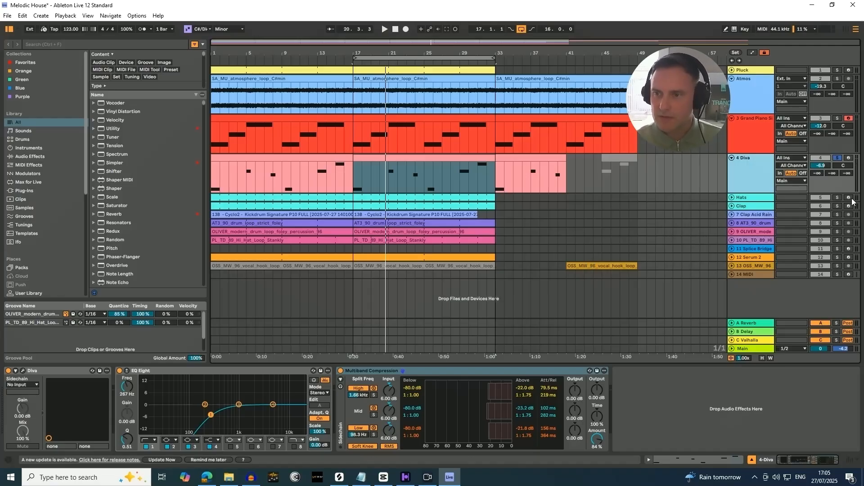
pyautogui.click(837, 117)
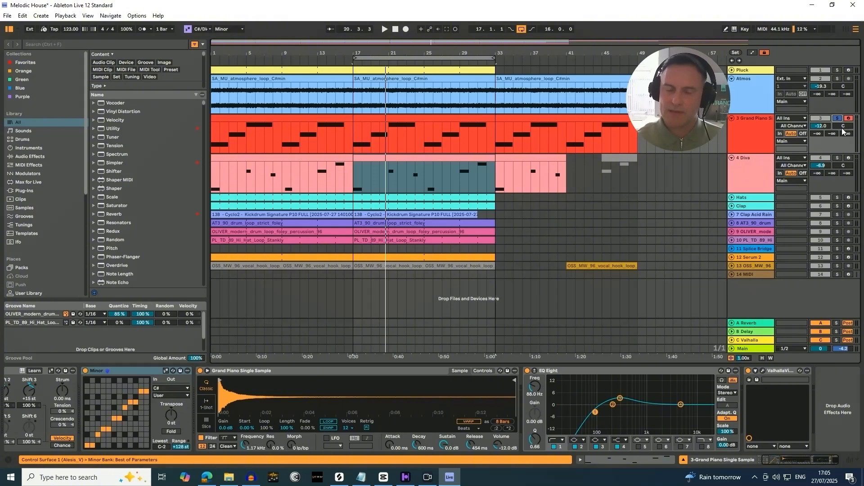
pyautogui.press('space')
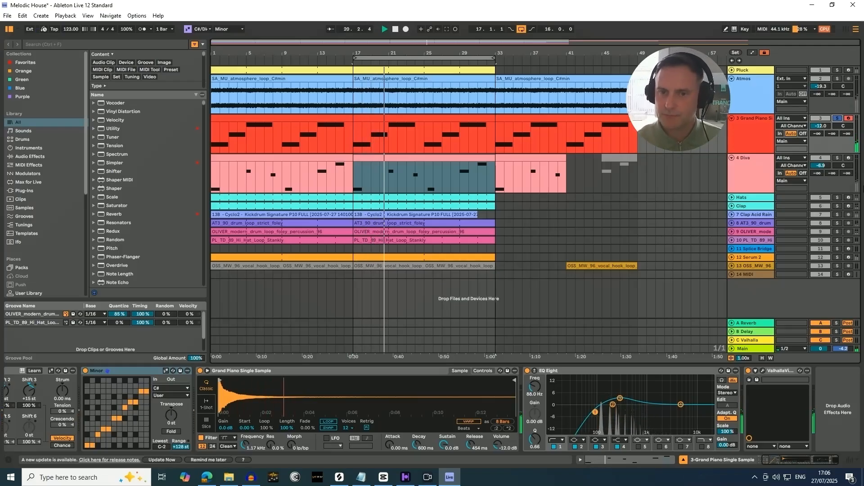
# - Add the Diva, Atmos and Pluck tracks to the soloed Grand Piano one by one during playback
pyautogui.click(838, 159)
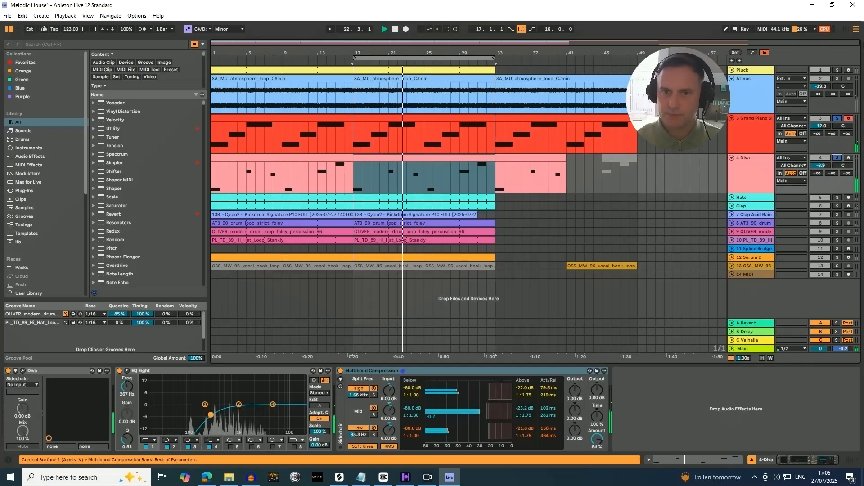
pyautogui.click(837, 78)
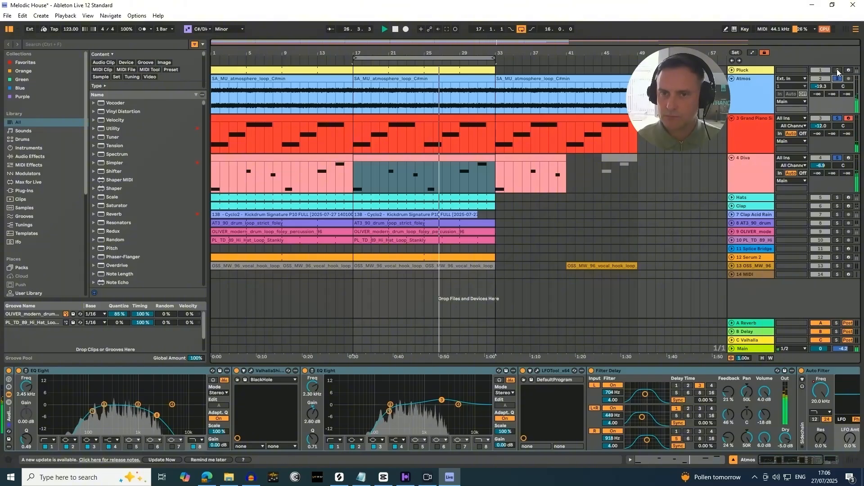
pyautogui.click(837, 71)
# - Unfold the Pluck track in the arrangement, and select the Diva track to show its device chain
pyautogui.click(733, 71)
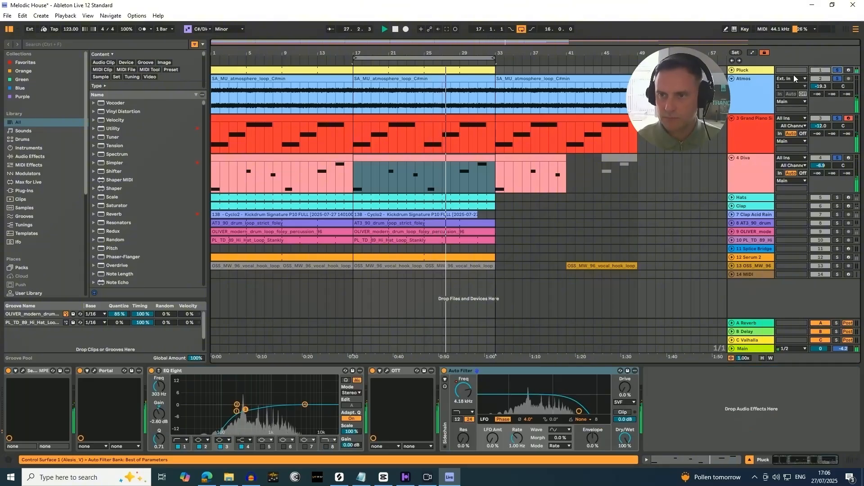
pyautogui.click(732, 70)
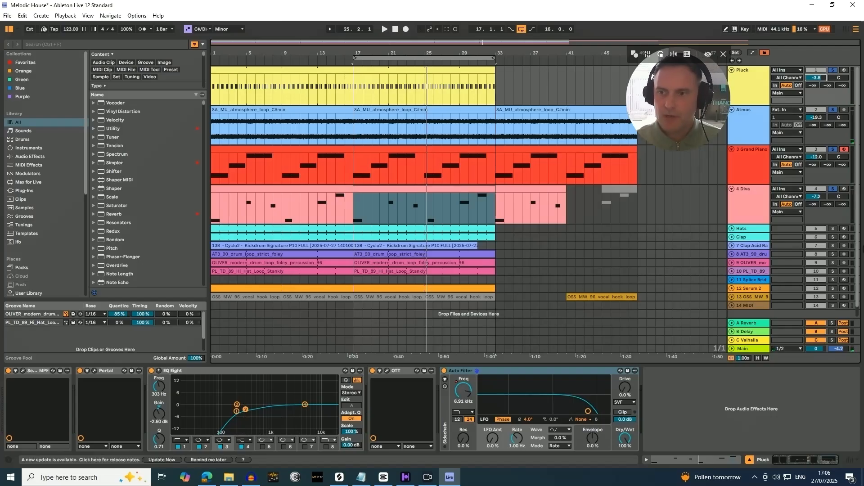
pyautogui.click(743, 211)
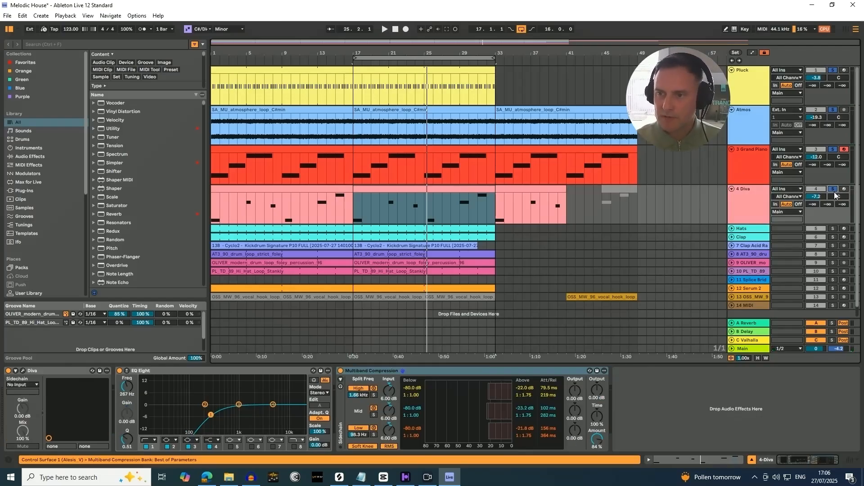
# - Check the device chain of the Clap Acid Rain track, and hide the device view
pyautogui.scroll(-1, 743, 234)
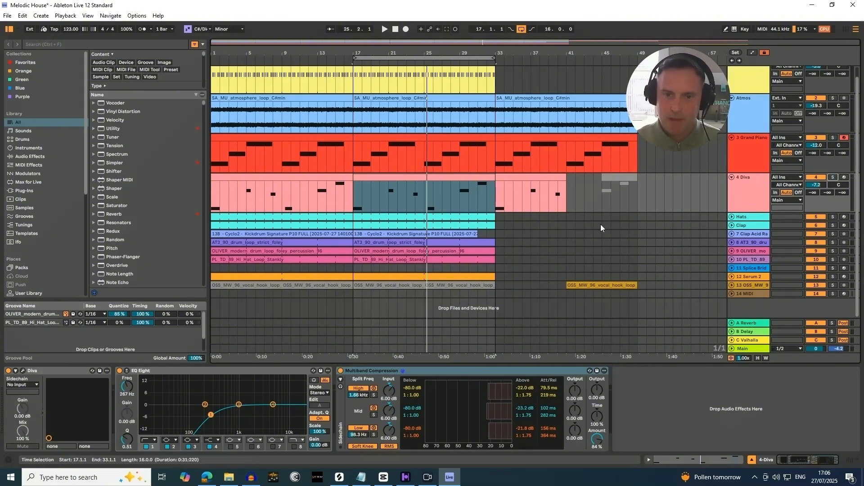
pyautogui.click(741, 234)
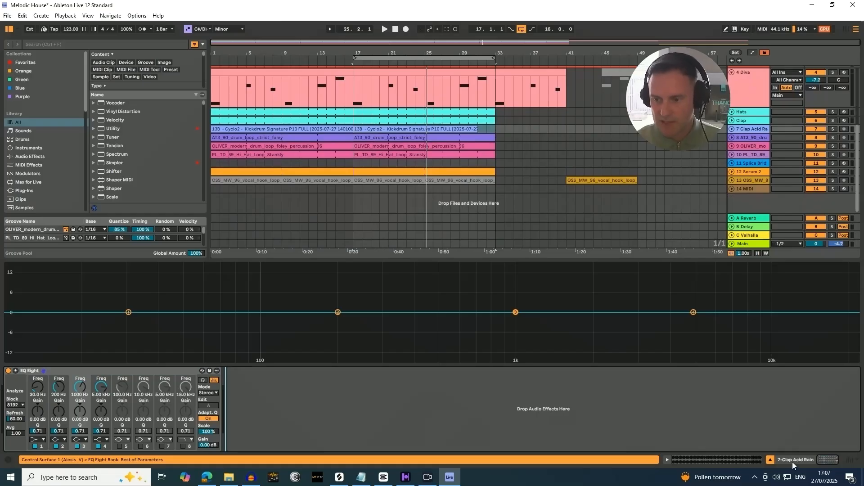
pyautogui.click(770, 460)
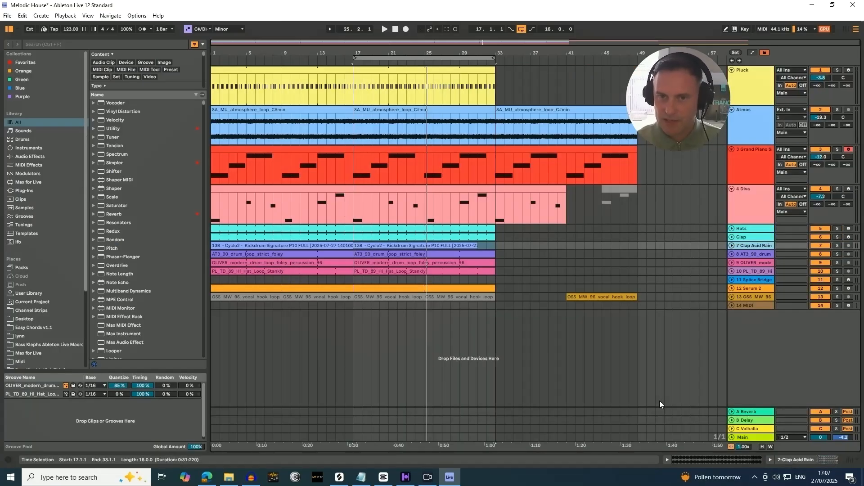
# - Open the Samples folder in the browser and select the Cyclopedia Two pack
pyautogui.scroll(-1, 7, 253)
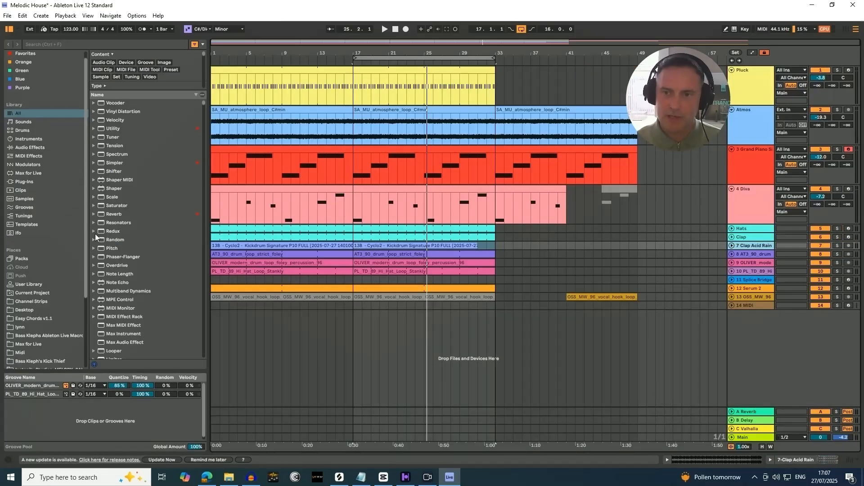
pyautogui.scroll(-10, 21, 296)
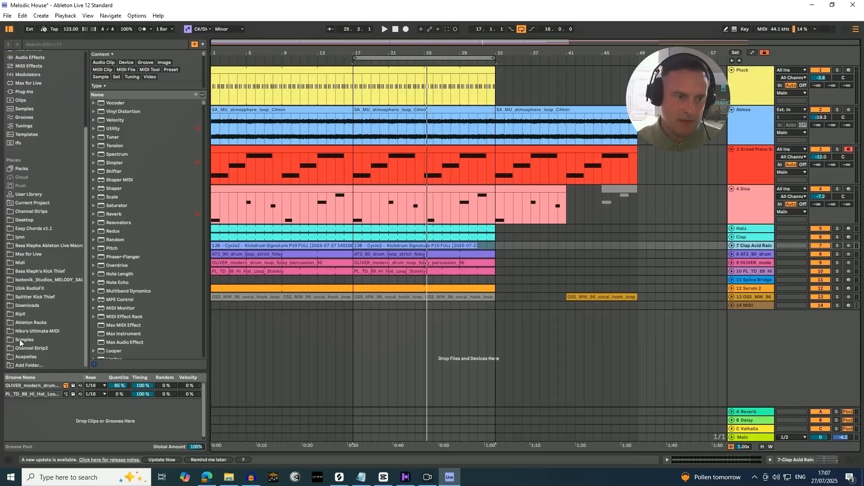
pyautogui.click(21, 340)
pyautogui.scroll(6, 88, 245)
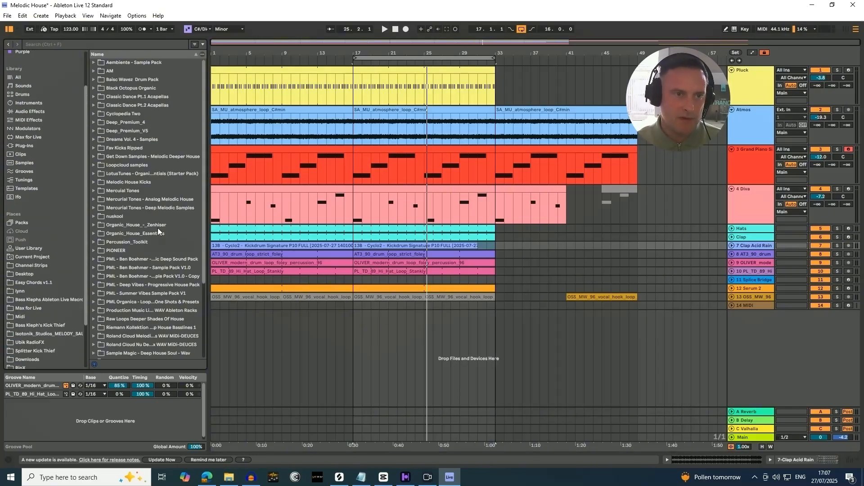
pyautogui.click(115, 114)
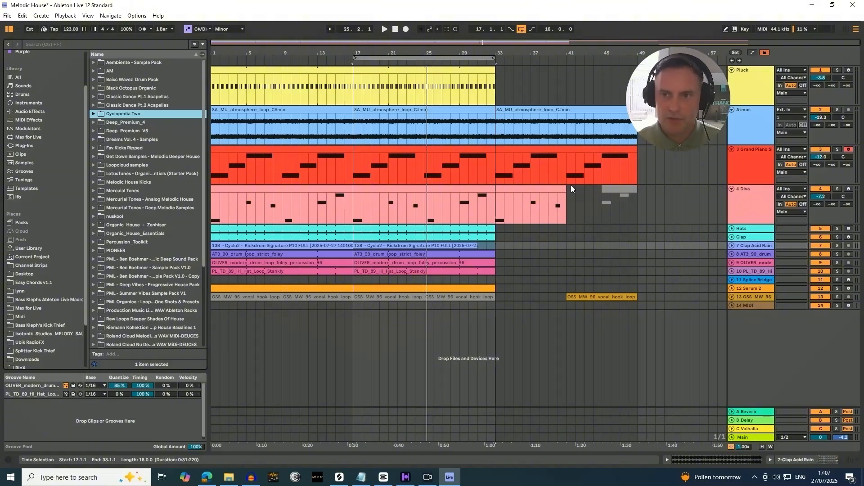
# - Unfold track 7 Clap Acid Rain, play its kick loop soloed, and check its EQ Eight
pyautogui.click(754, 133)
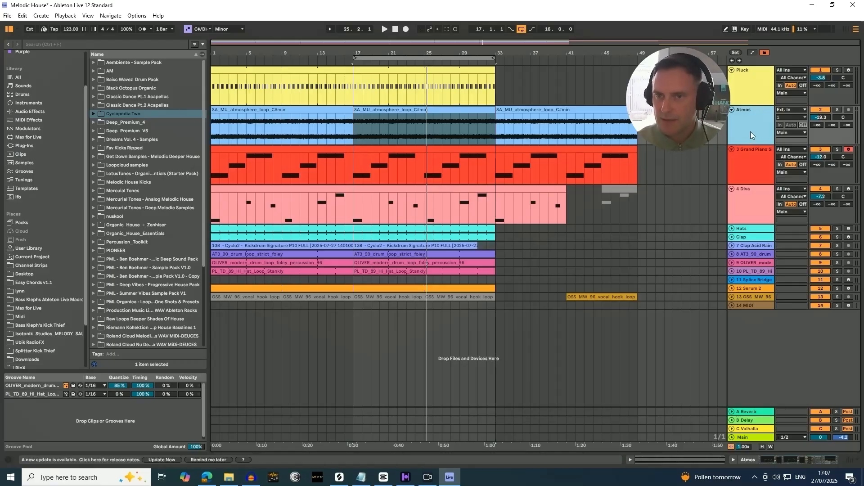
pyautogui.click(738, 246)
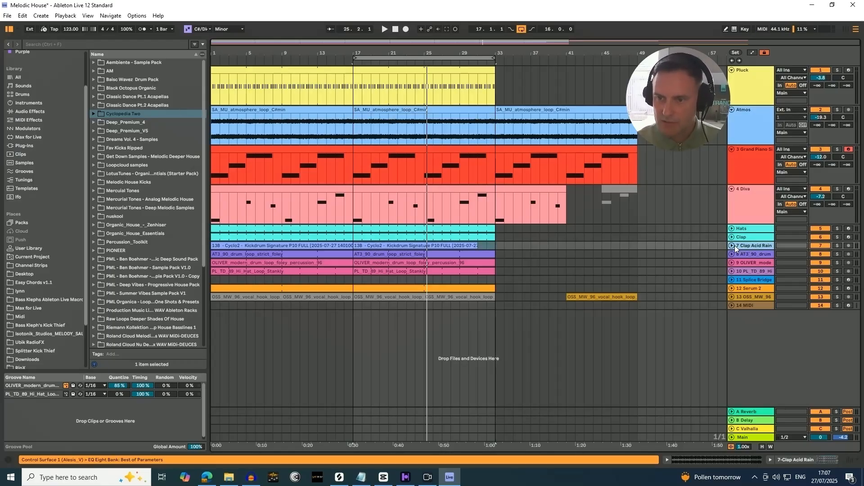
pyautogui.click(731, 245)
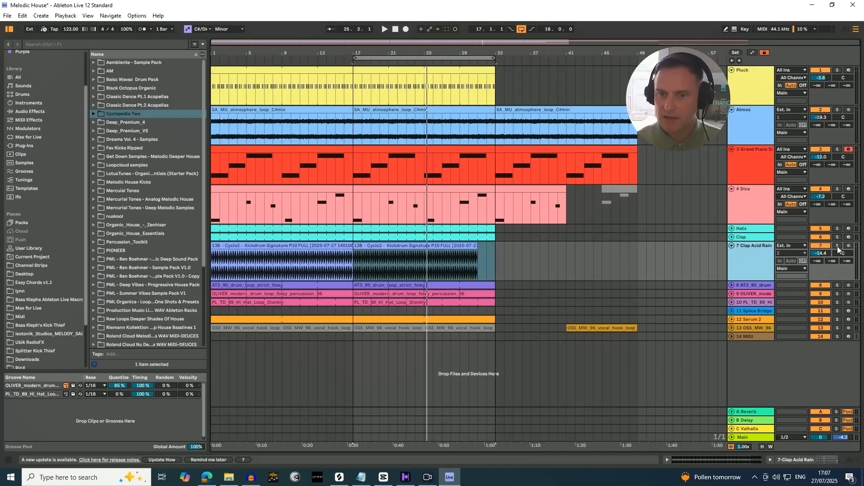
pyautogui.click(837, 247)
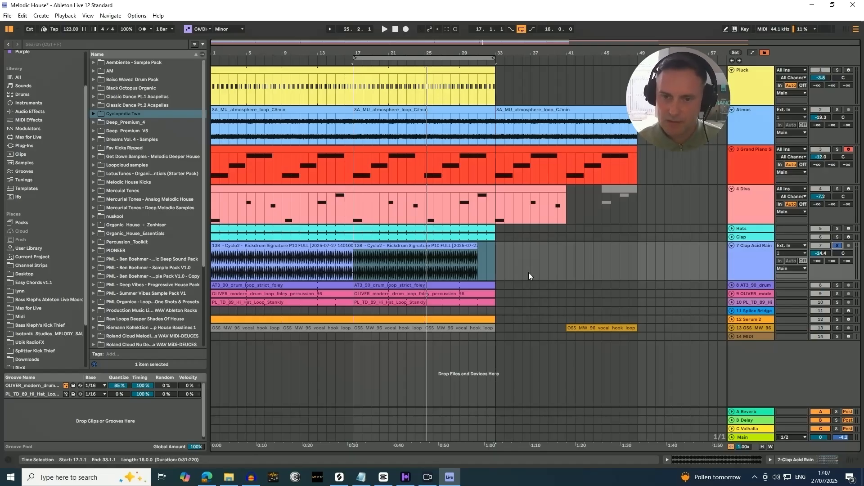
pyautogui.press('space')
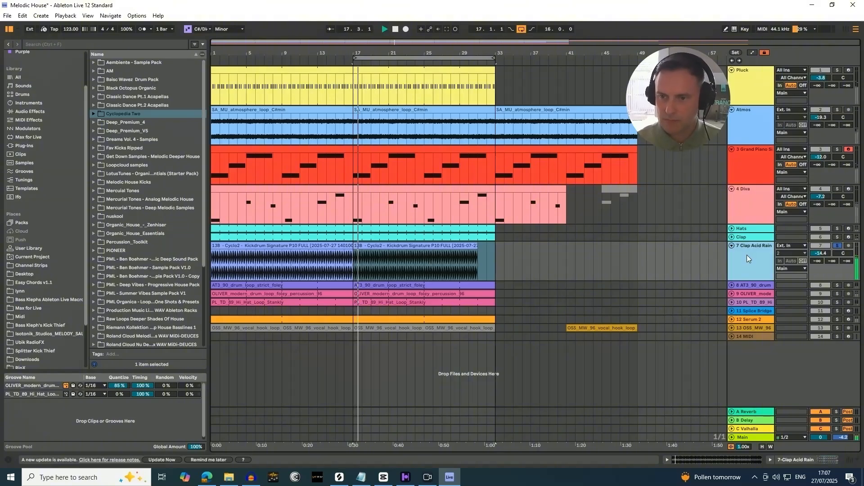
pyautogui.click(822, 461)
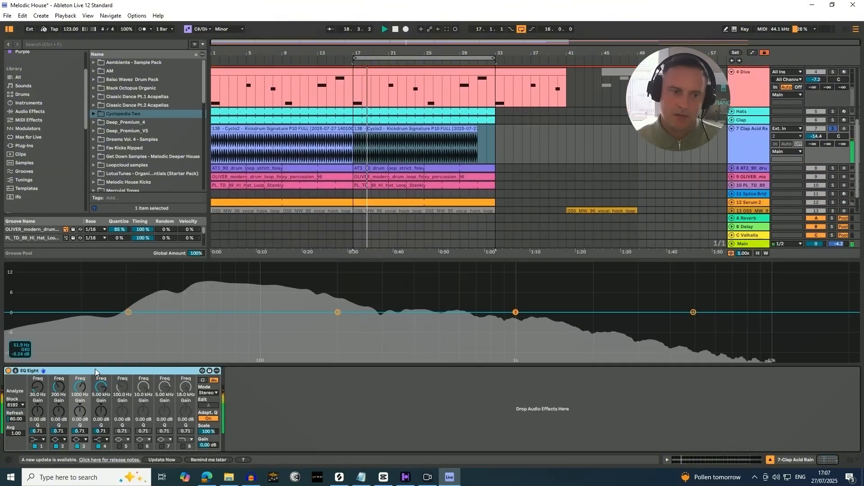
pyautogui.click(771, 460)
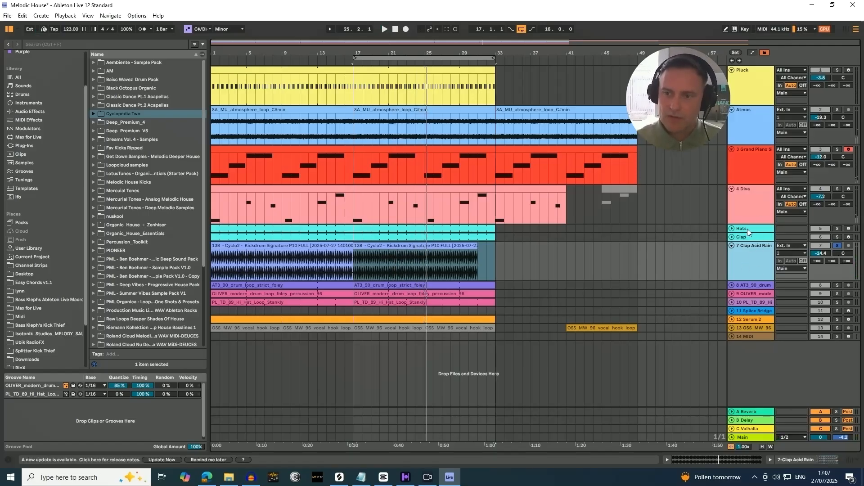
# - Show the Hats track's device chain to examine its Drum Rack of high shakers and Vocoder
pyautogui.click(748, 230)
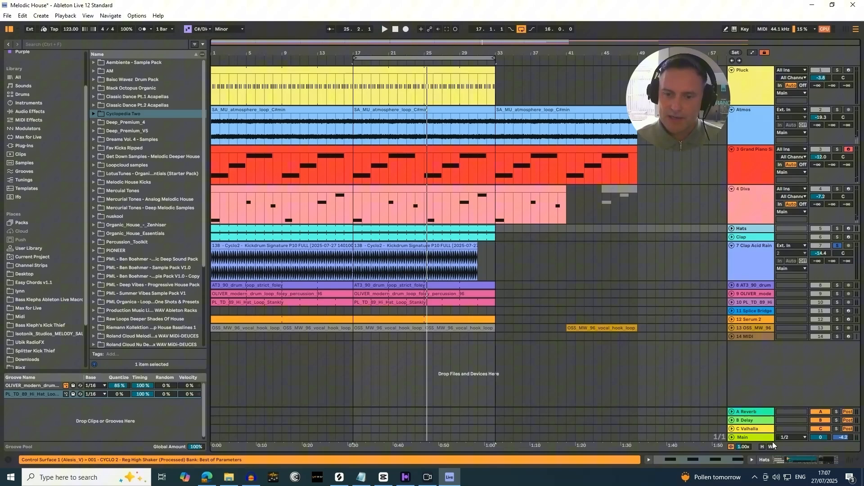
pyautogui.click(795, 462)
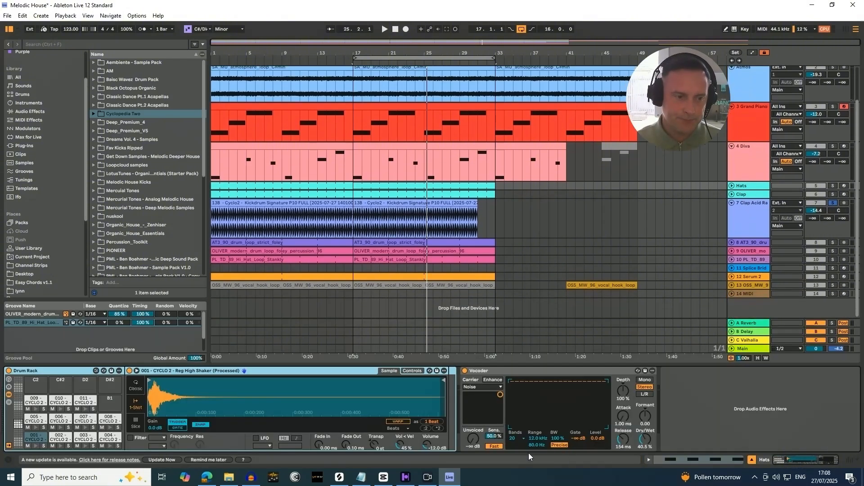
pyautogui.click(570, 232)
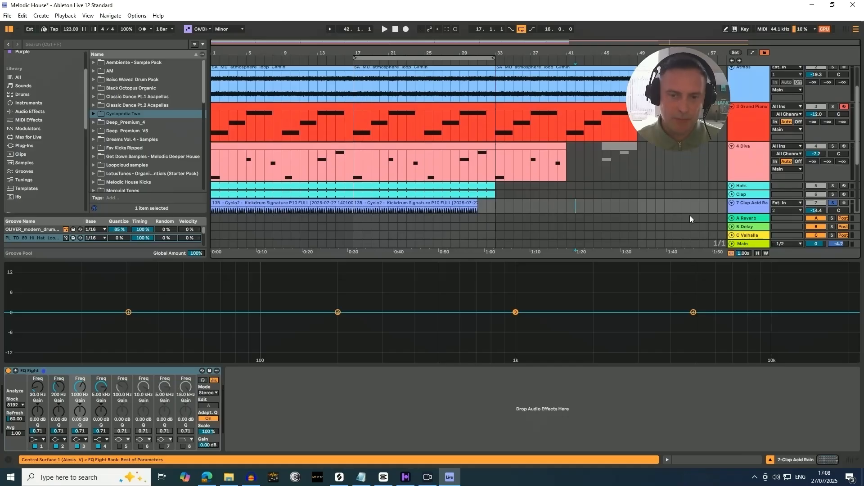
pyautogui.click(770, 460)
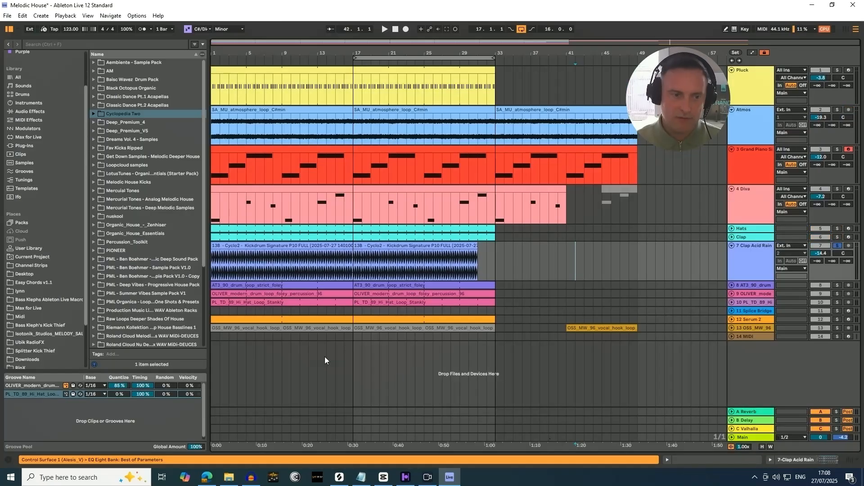
pyautogui.click(758, 231)
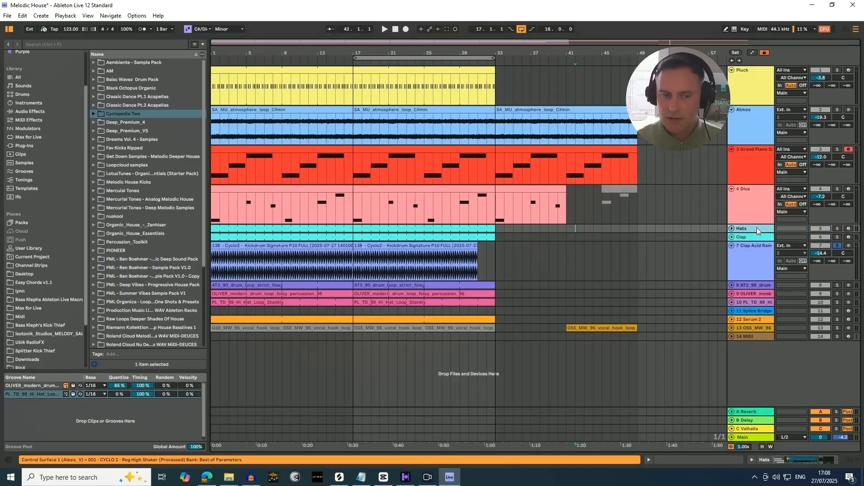
pyautogui.click(791, 462)
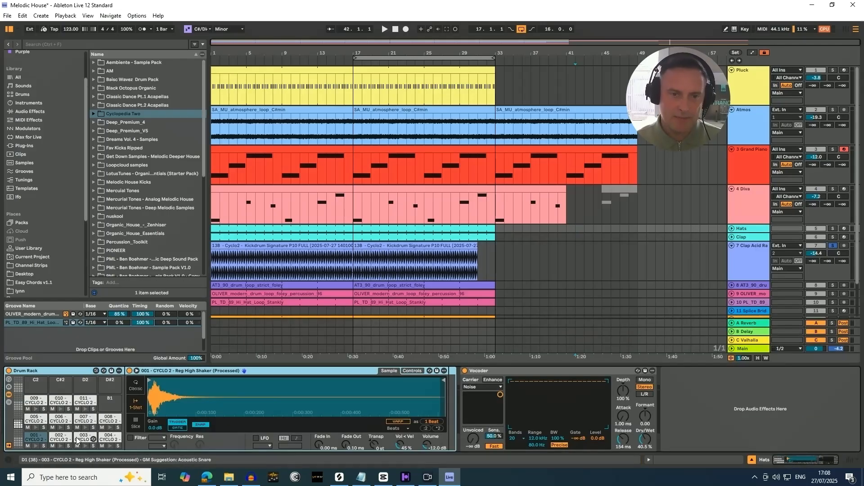
# - Open the Hats clip at bar 17, enlarge the editor to examine the shaker notes, and hide the clip view
pyautogui.doubleClick(358, 229)
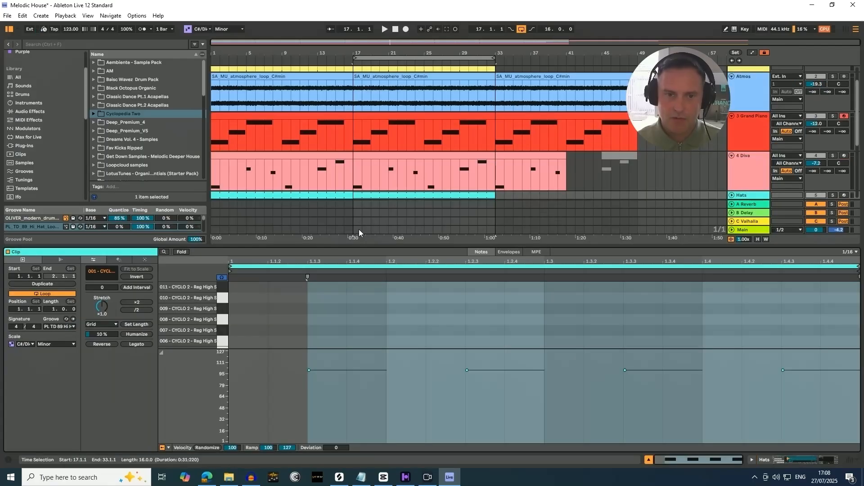
pyautogui.moveTo(445, 244); pyautogui.dragTo(445, 199)
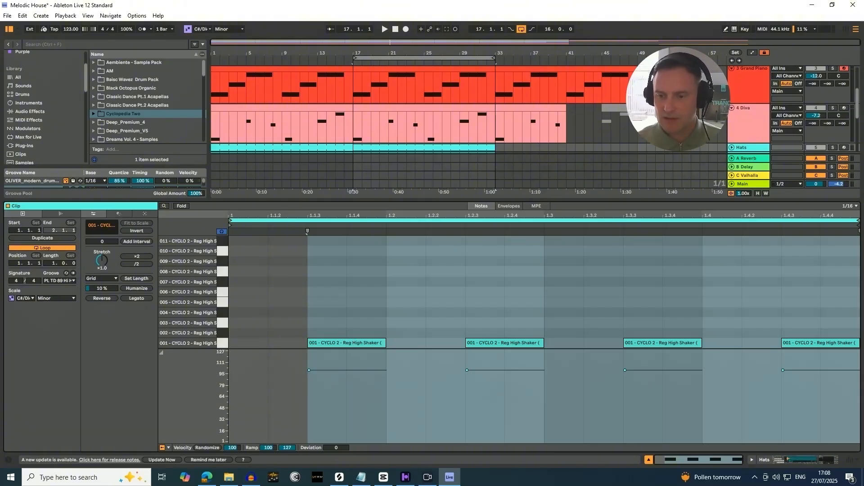
pyautogui.click(648, 460)
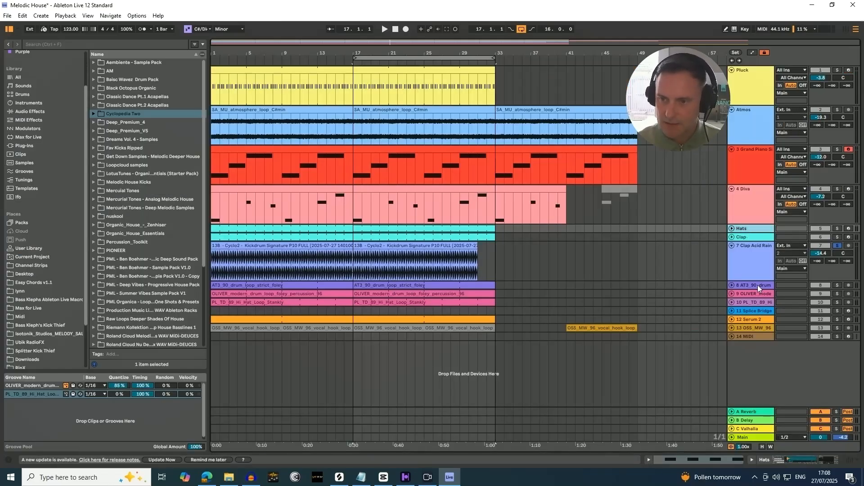
# - Play the soloed kick loop with Hats added to the solo and its devices shown, and unfold the Clap and Hats tracks
pyautogui.click(805, 458)
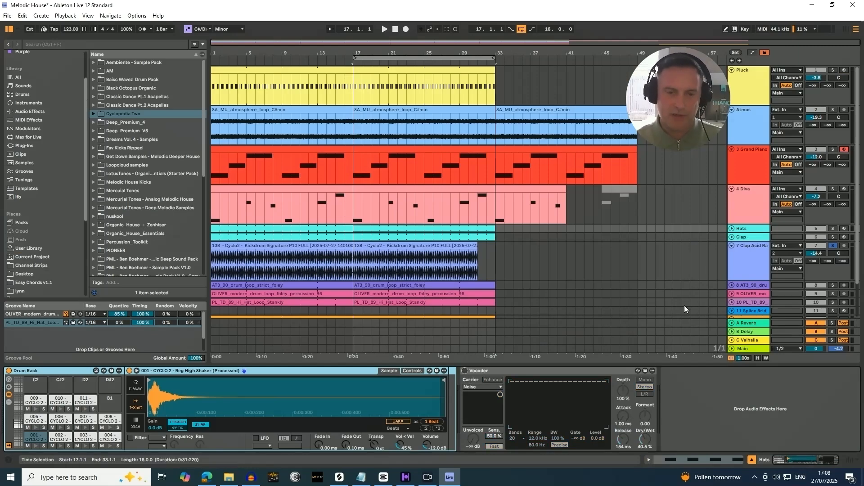
pyautogui.press('space')
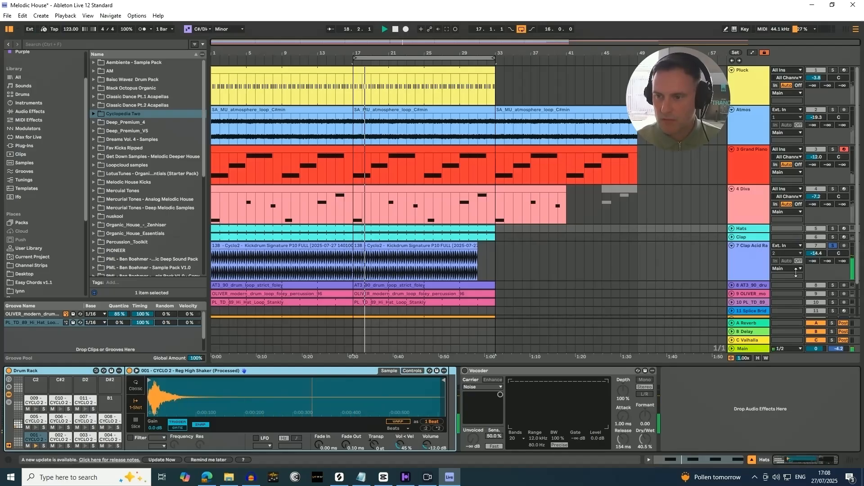
pyautogui.click(755, 230)
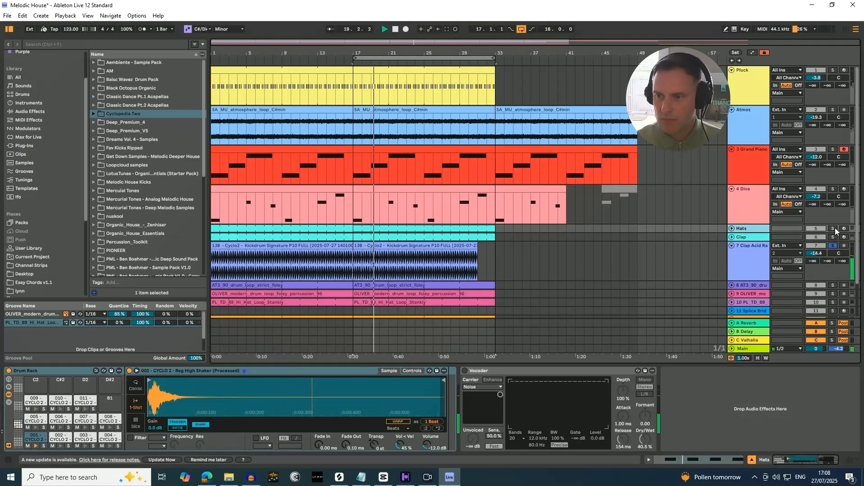
pyautogui.keyDown('ctrl'); pyautogui.click(833, 229); pyautogui.keyUp('ctrl')
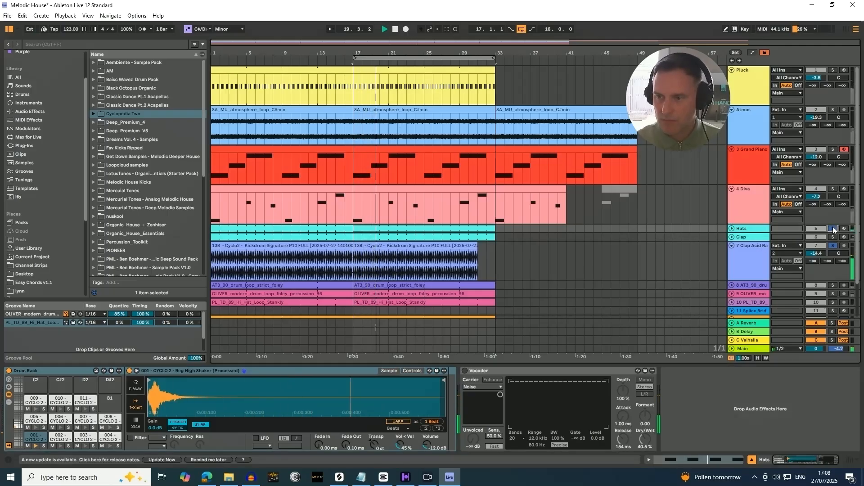
pyautogui.click(732, 237)
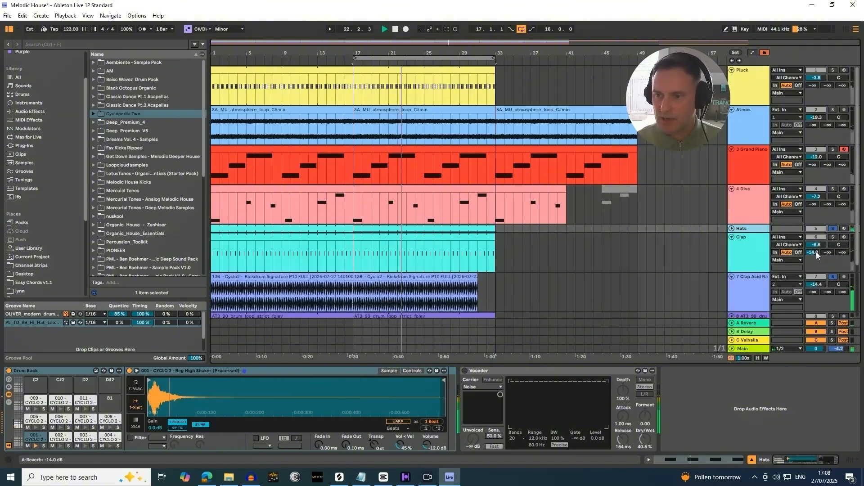
pyautogui.click(732, 228)
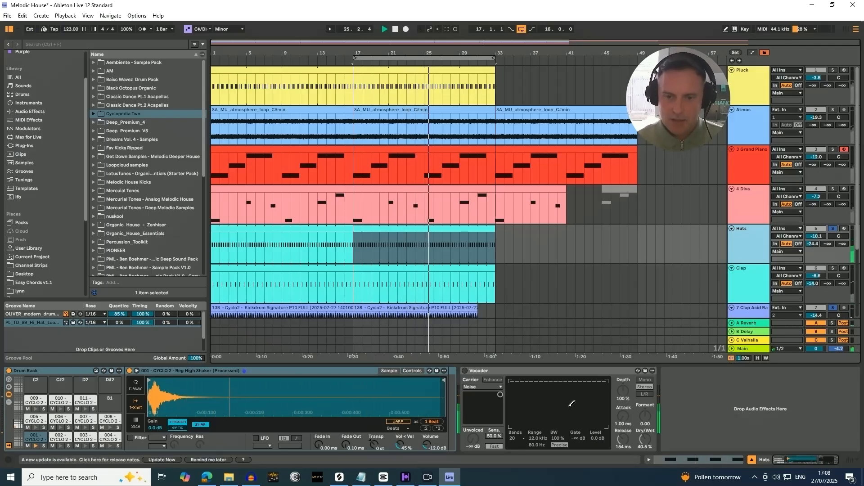
# - Turn on the Vocoder on the Hats track, and set its release to 198 ms and dry/wet to 36.5 %
pyautogui.click(465, 372)
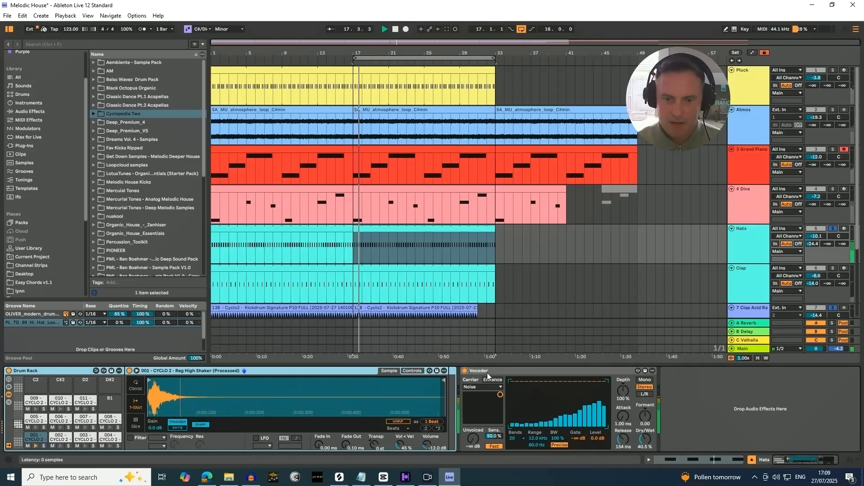
pyautogui.click(725, 30)
pyautogui.click(726, 31)
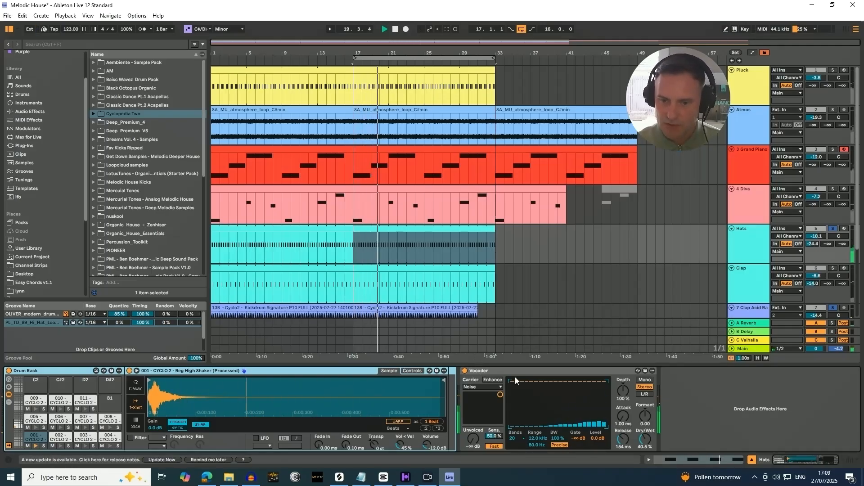
pyautogui.moveTo(629, 444)
pyautogui.mouseDown()
pyautogui.moveTo(628, 454)
pyautogui.moveTo(629, 426)
pyautogui.moveTo(644, 423)
pyautogui.moveTo(644, 405)
pyautogui.moveTo(644, 464)
pyautogui.moveTo(645, 442)
pyautogui.mouseUp()
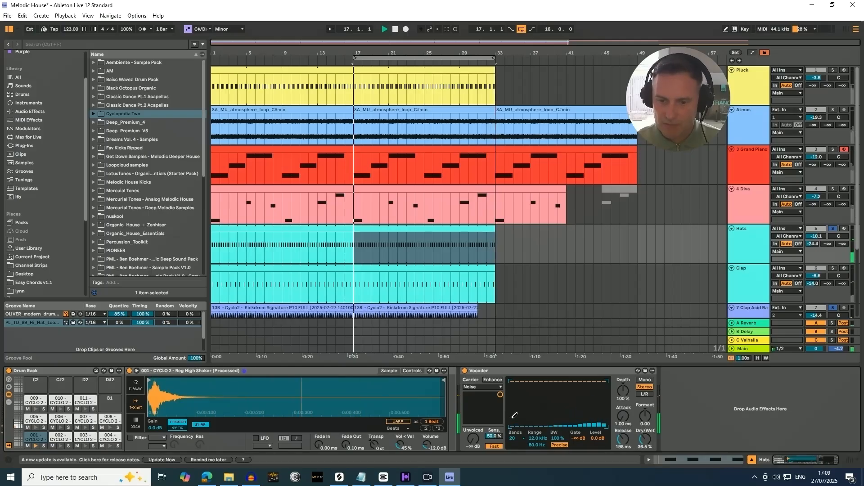
# - Try redrawing the Vocoder's band levels so only the highest bands stay raised, and undo the drawing
pyautogui.moveTo(543, 399)
pyautogui.mouseDown()
pyautogui.moveTo(572, 381)
pyautogui.moveTo(538, 410)
pyautogui.moveTo(516, 416)
pyautogui.moveTo(560, 424)
pyautogui.moveTo(512, 428)
pyautogui.mouseUp()
pyautogui.moveTo(571, 429); pyautogui.dragTo(601, 428)
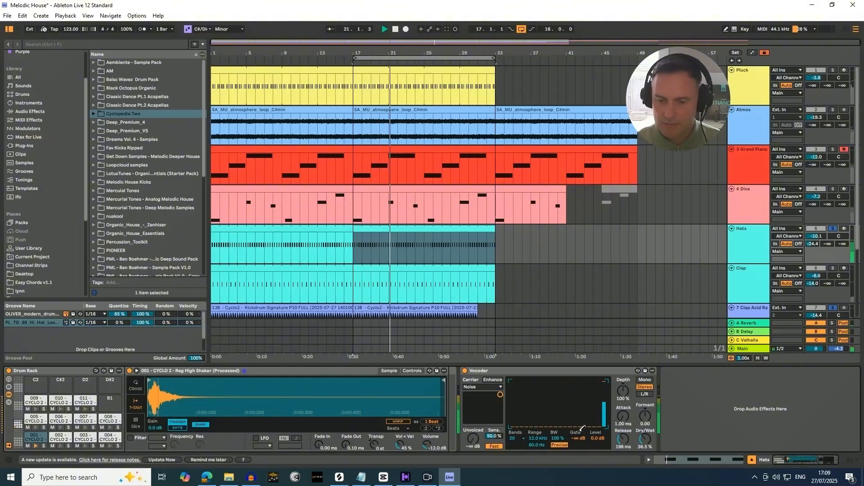
pyautogui.hotkey('ctrl', 'z')
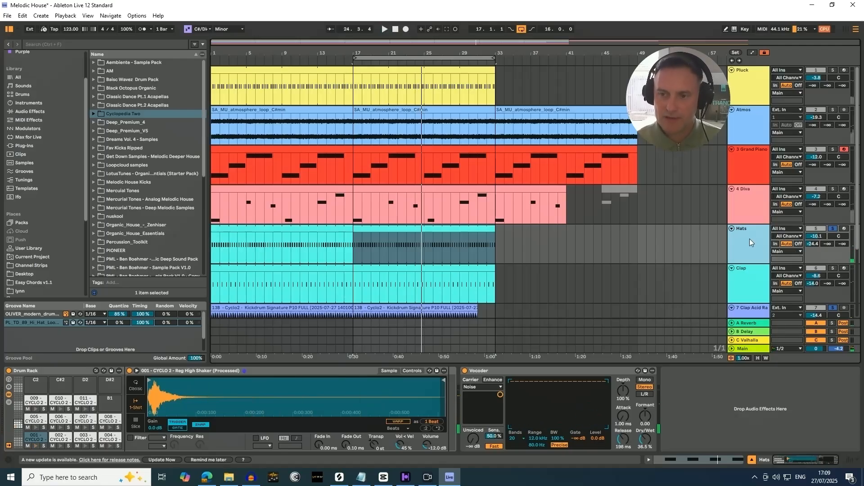
# - Solo the Clap track, open its clip at bar 17 to examine the notes, and return to its devices
pyautogui.click(756, 285)
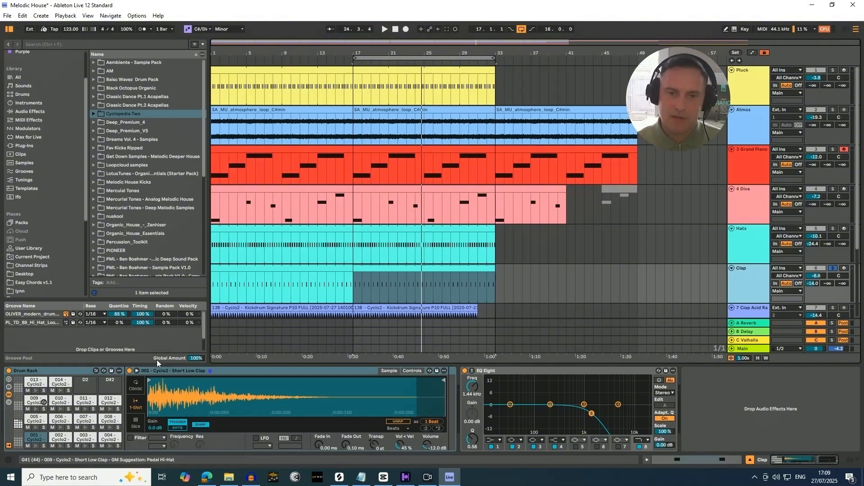
pyautogui.doubleClick(419, 281)
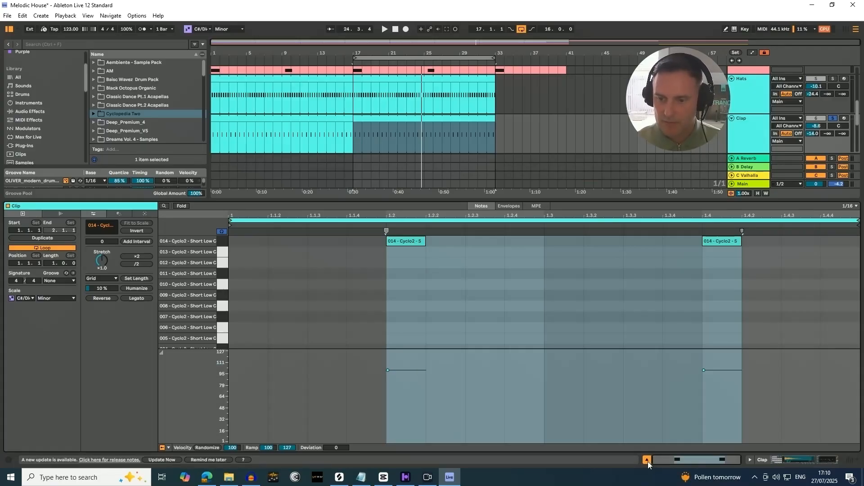
pyautogui.click(786, 457)
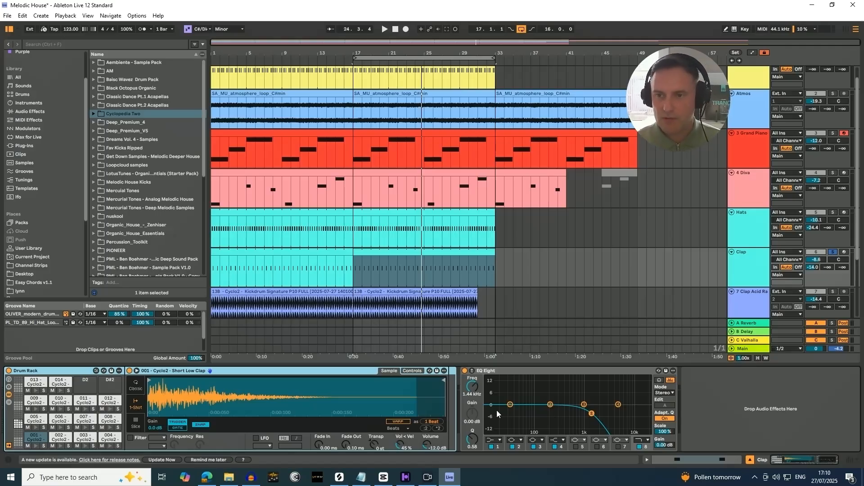
# - Play the soloed Clap from bar 17, check its reverb send in the Session mixer, and return to the arrangement
pyautogui.press('space')
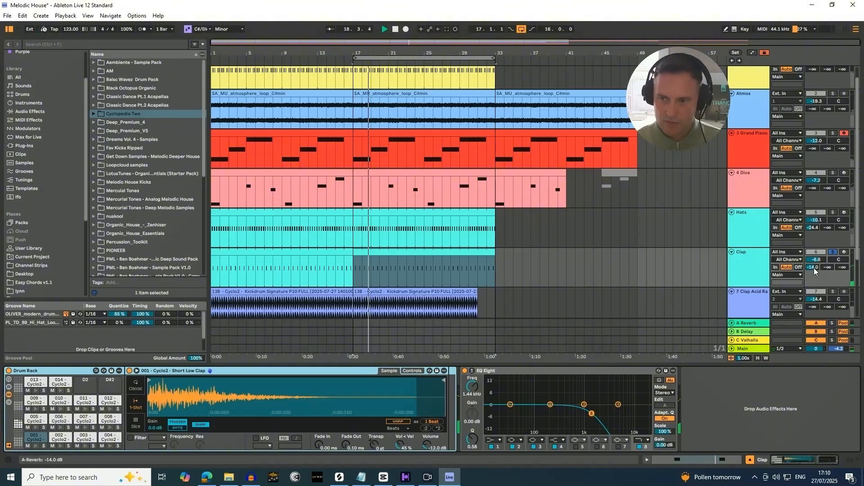
pyautogui.press('Tab')
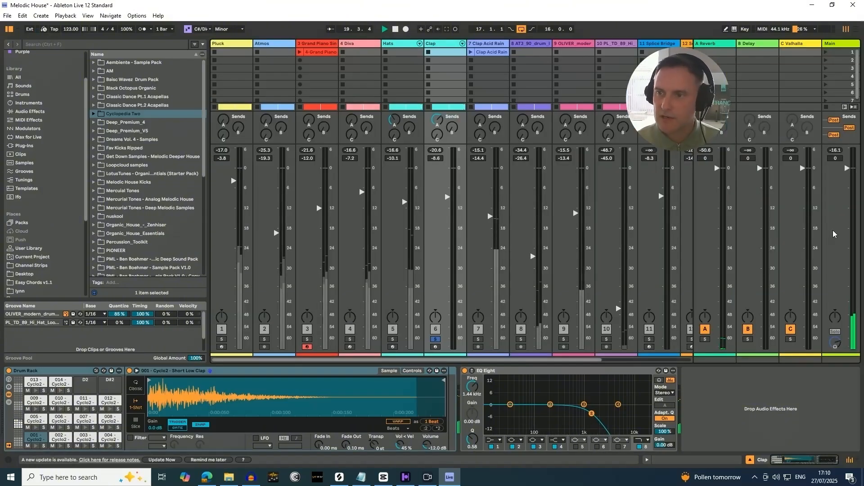
pyautogui.press('Tab')
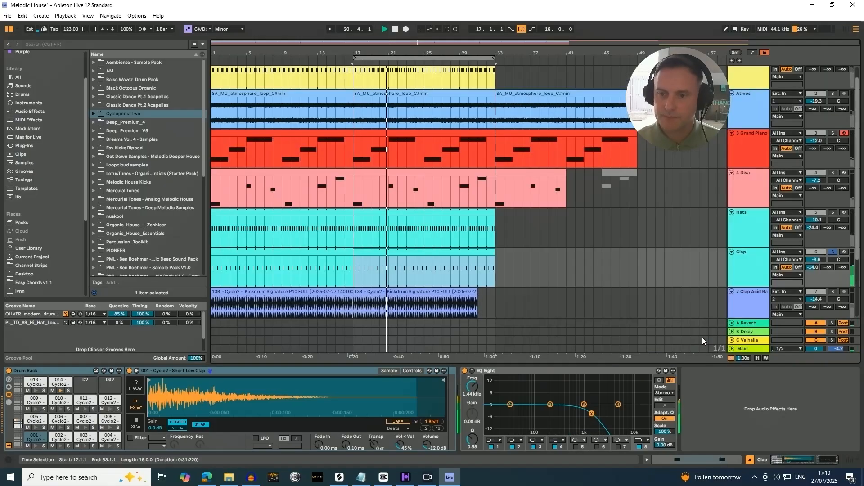
# - Add Hats and the Clap Acid Rain kick track to the playing Clap solo, and hide the device view
pyautogui.click(834, 213)
pyautogui.scroll(-1, 813, 256)
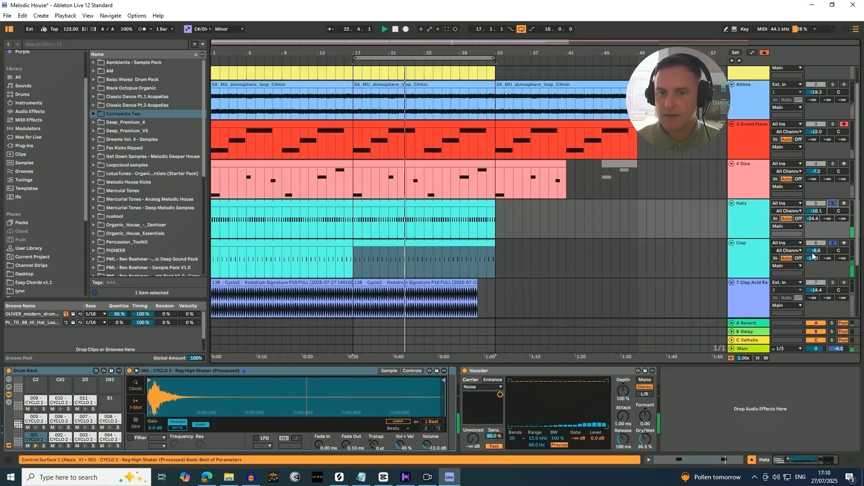
pyautogui.click(833, 286)
pyautogui.click(769, 457)
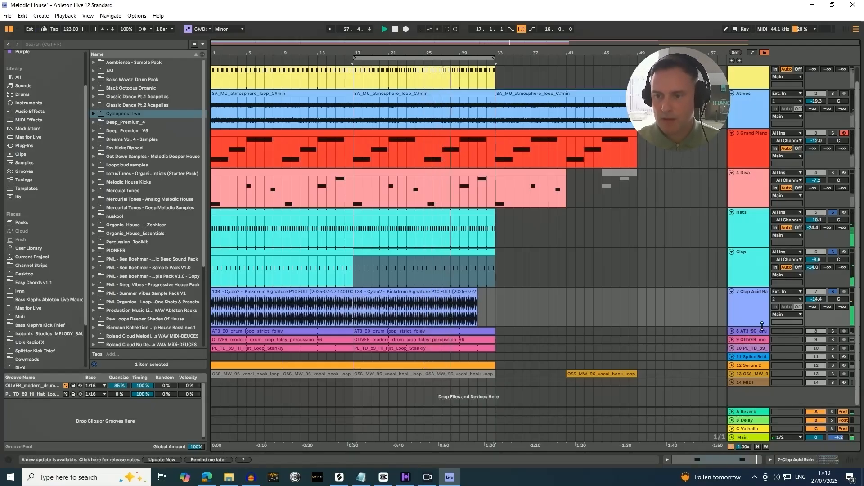
# - Stop playback, unfold the AT3_90_drum_loop_strict_foley track, and show its Utility and EQ Eight devices
pyautogui.click(747, 331)
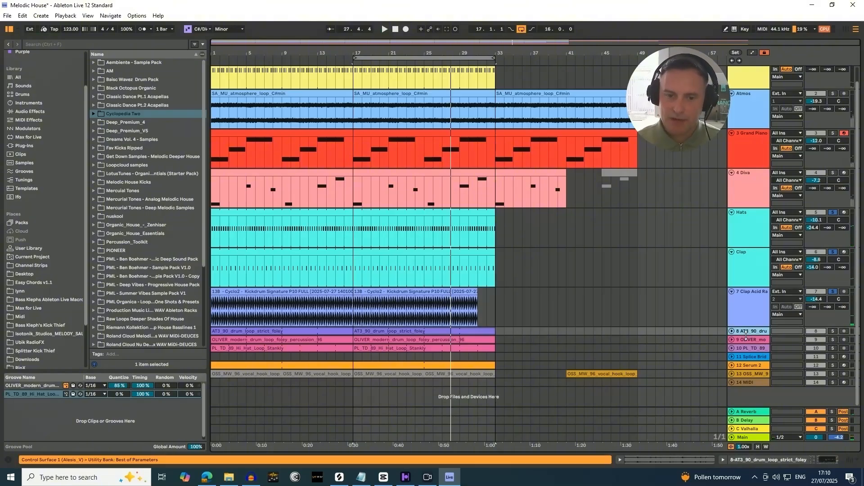
pyautogui.click(746, 347)
pyautogui.click(747, 331)
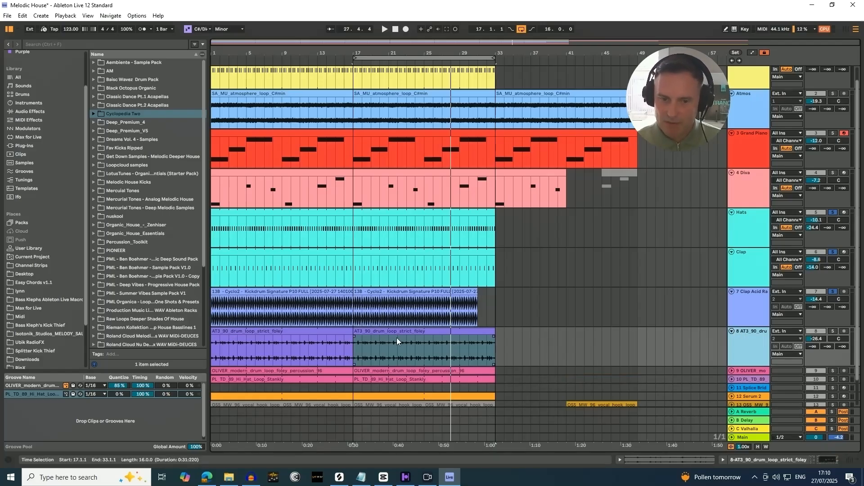
pyautogui.click(828, 459)
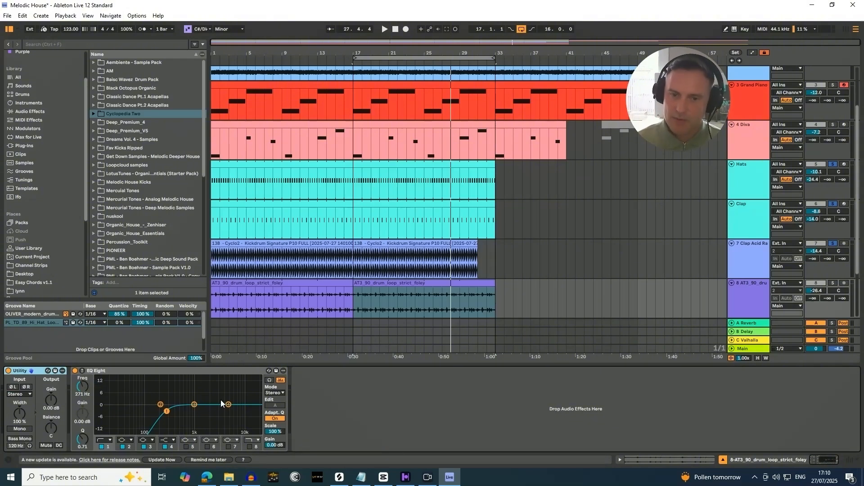
# - Play the foley loop soloed from bar 17, add the Clap Acid Rain kick to the solo, and hide the device view
pyautogui.click(833, 283)
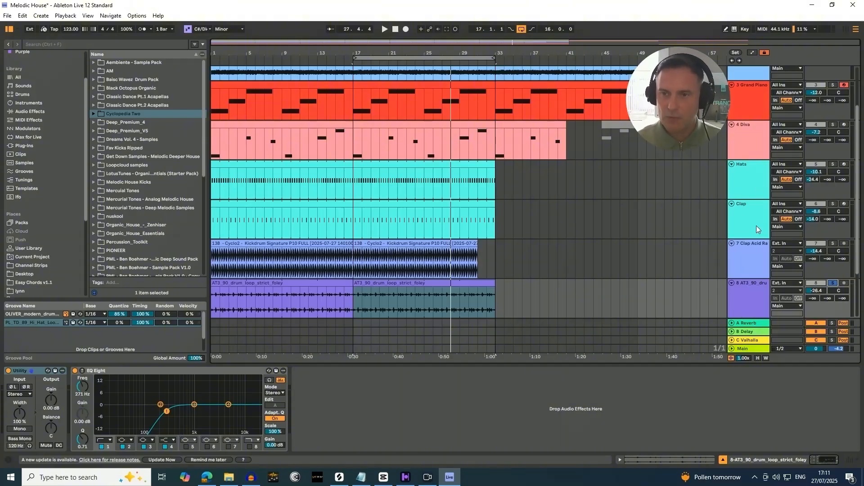
pyautogui.press('space')
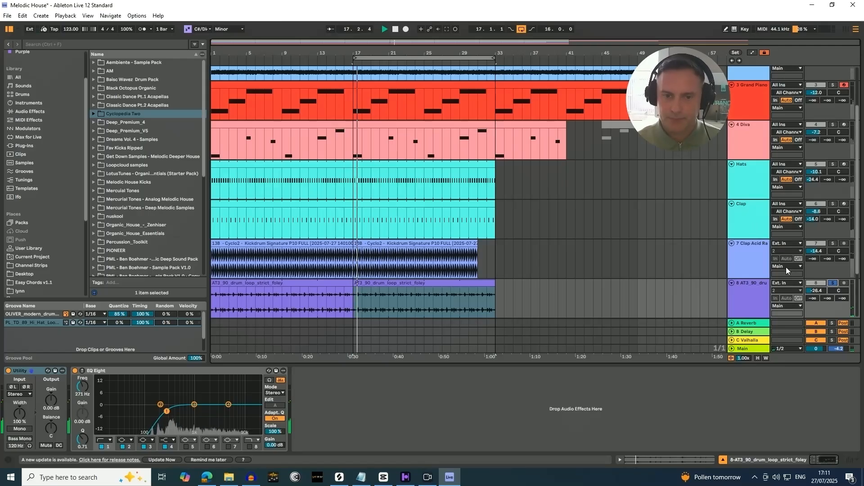
pyautogui.scroll(-2, 779, 244)
pyautogui.scroll(-1, 779, 244)
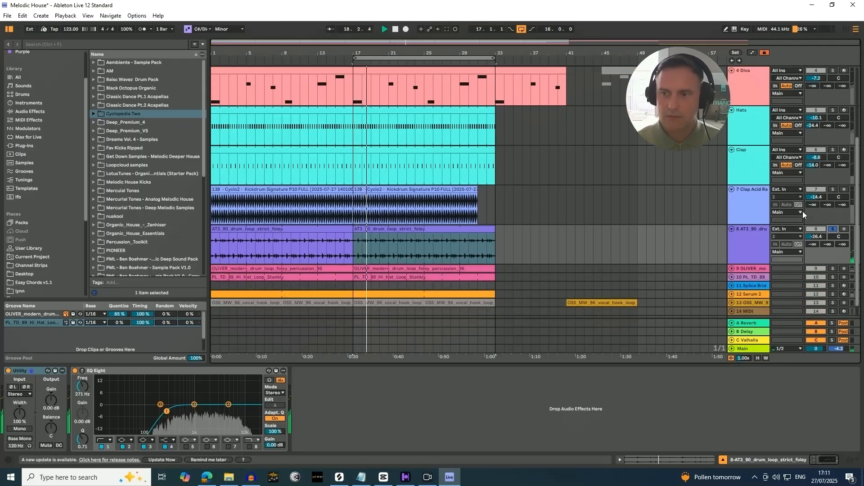
pyautogui.keyDown('ctrl'); pyautogui.click(833, 189); pyautogui.keyUp('ctrl')
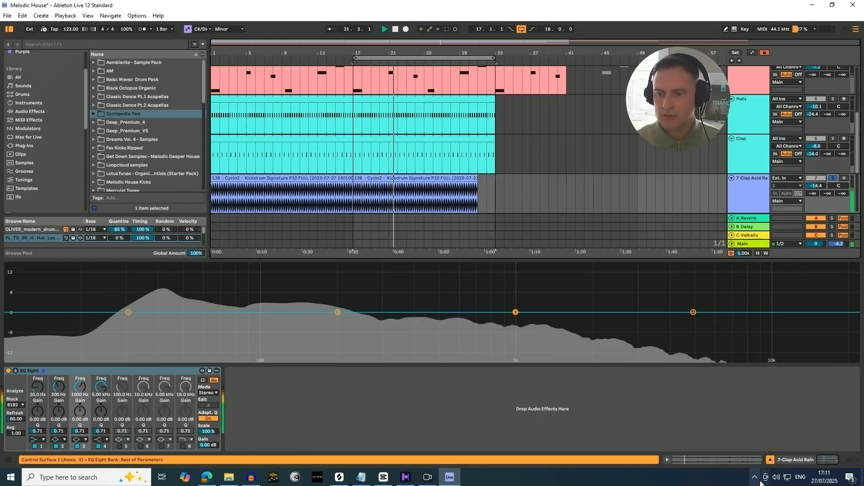
pyautogui.click(769, 460)
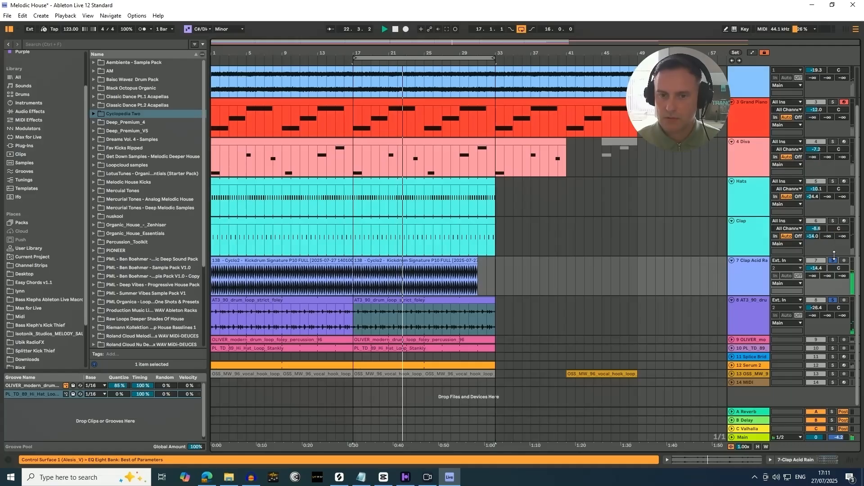
# - Audition the kick and foley loop with Clap and Hats added to the solo, and remove both again
pyautogui.keyDown('ctrl'); pyautogui.click(834, 221); pyautogui.keyUp('ctrl')
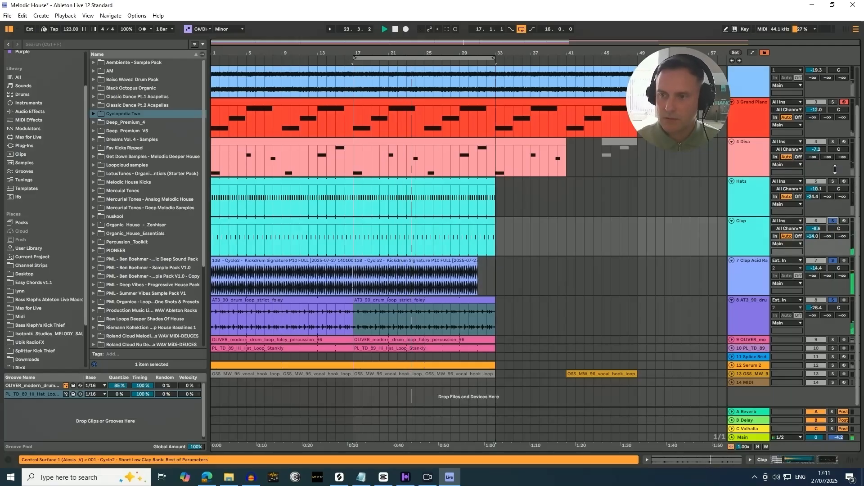
pyautogui.keyDown('ctrl'); pyautogui.click(834, 181); pyautogui.keyUp('ctrl')
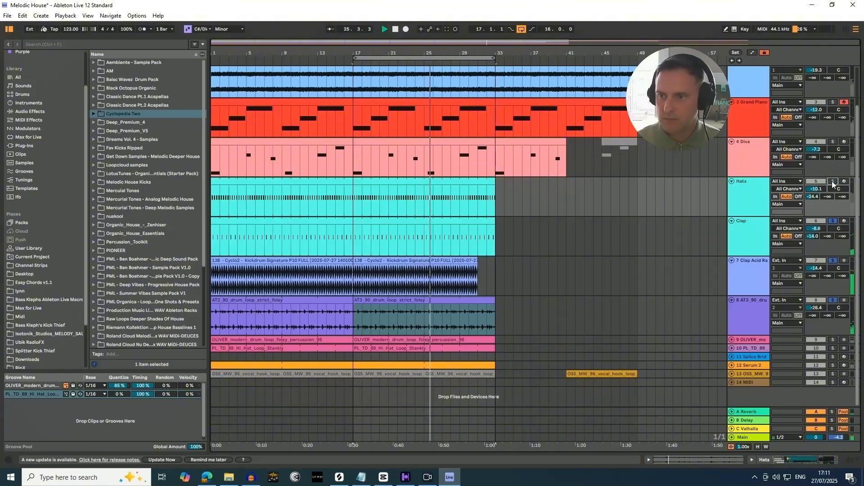
pyautogui.keyDown('ctrl'); pyautogui.click(833, 182); pyautogui.keyUp('ctrl')
pyautogui.keyDown('ctrl'); pyautogui.click(833, 221); pyautogui.keyUp('ctrl')
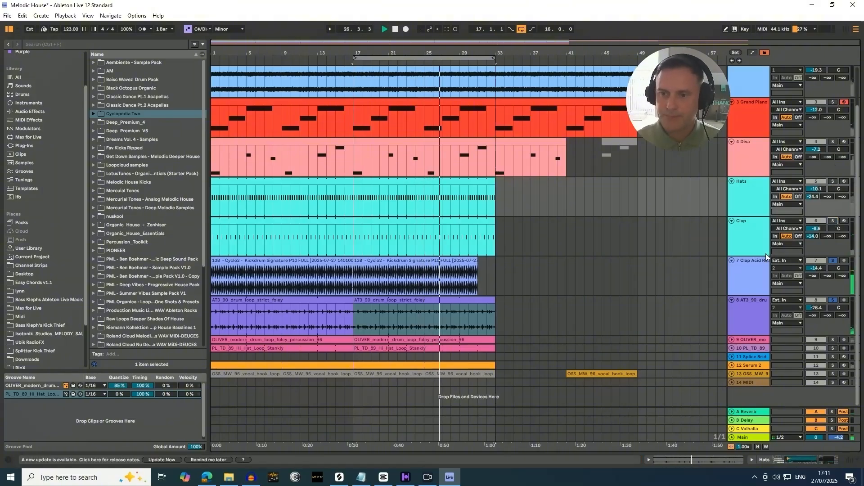
# - Show the foley track's devices once more, and unfold and solo the OLIVER_modern_drum_loop_foley_percussion_96 track
pyautogui.click(751, 312)
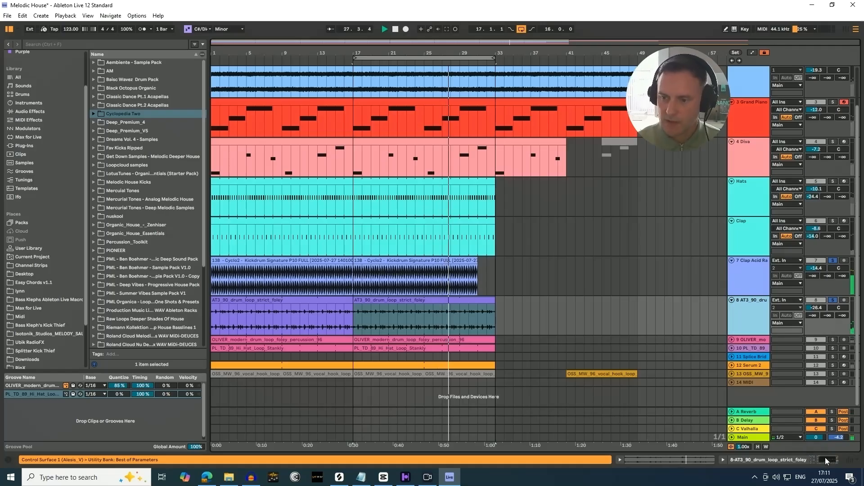
pyautogui.doubleClick(751, 312)
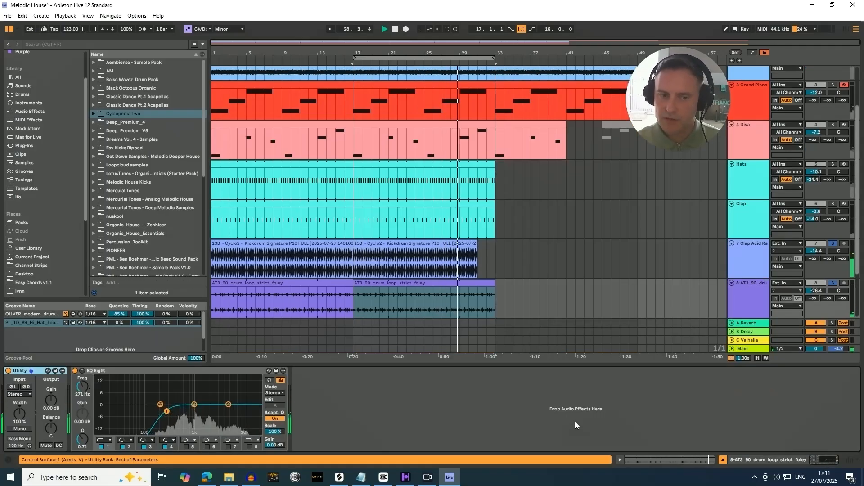
pyautogui.scroll(-2, 726, 289)
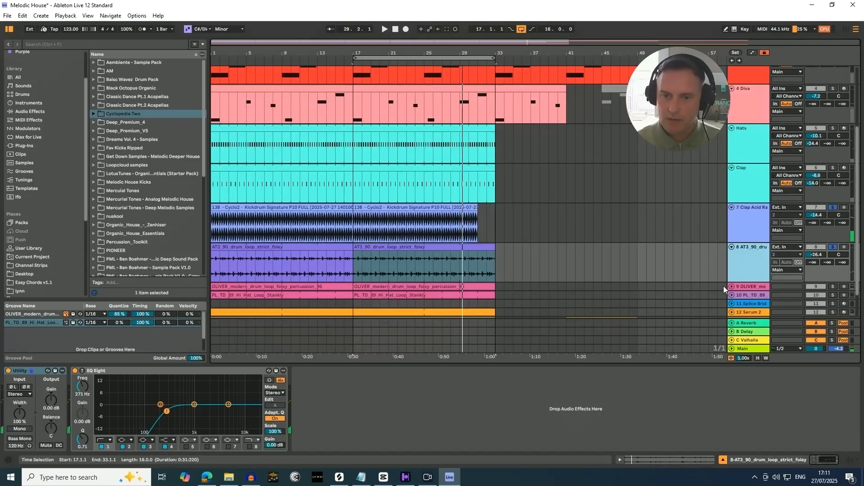
pyautogui.click(743, 290)
pyautogui.doubleClick(743, 289)
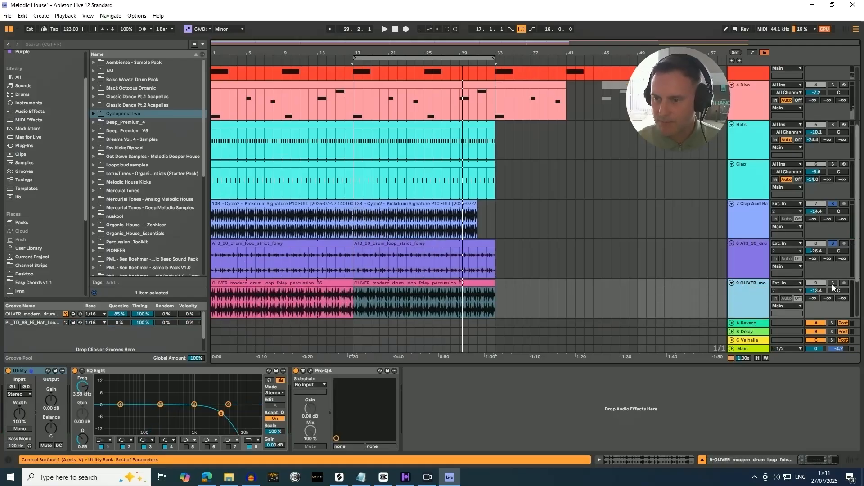
pyautogui.scroll(-1, 556, 288)
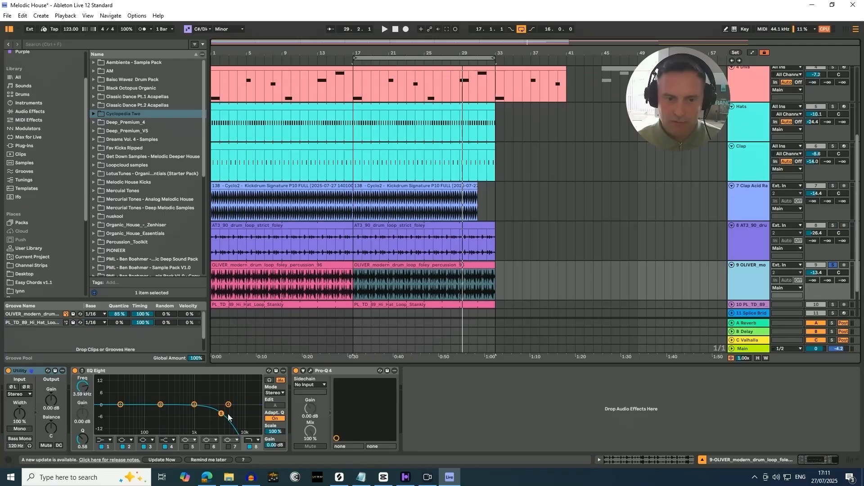
# - Play the OLIVER percussion loop soloed, and inspect its Pro-Q 4 curve before and during playback
pyautogui.click(310, 371)
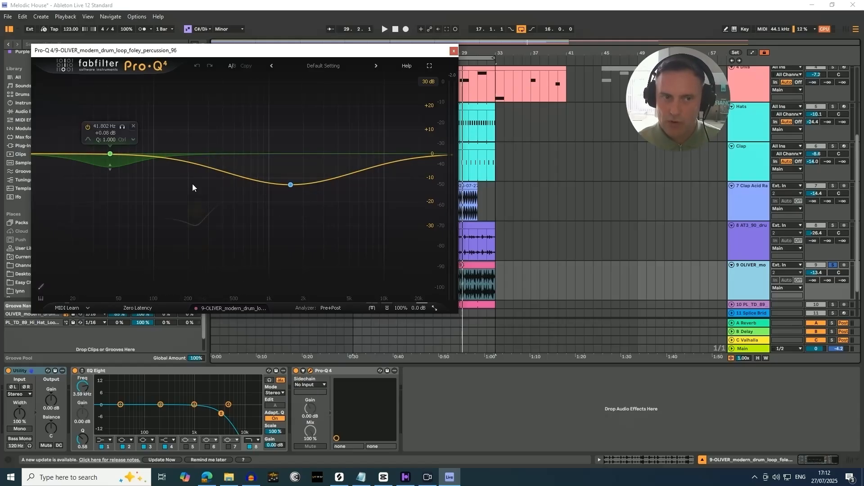
pyautogui.click(454, 53)
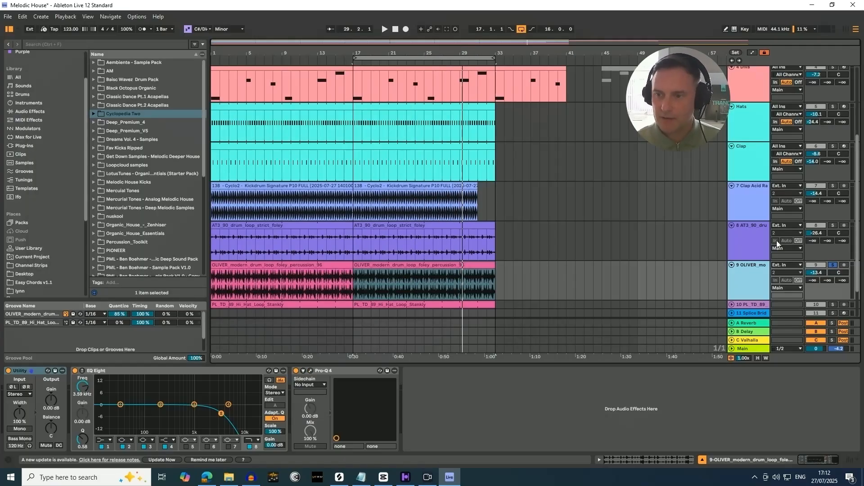
pyautogui.press('space')
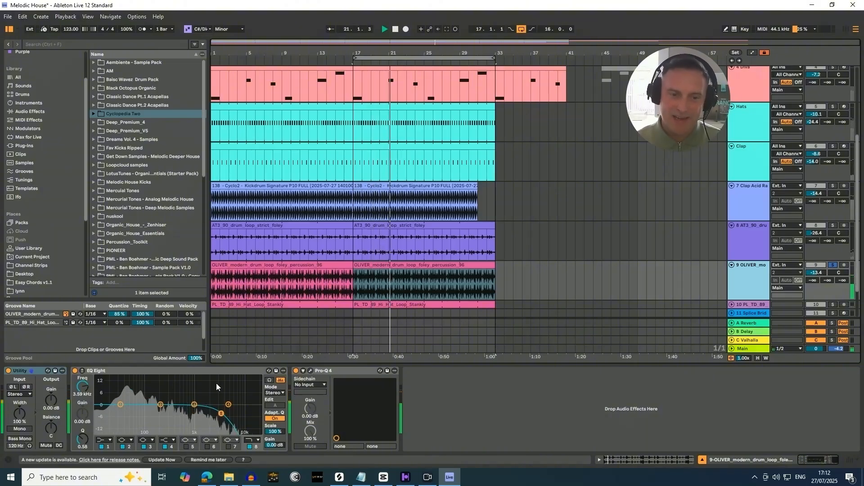
pyautogui.click(310, 371)
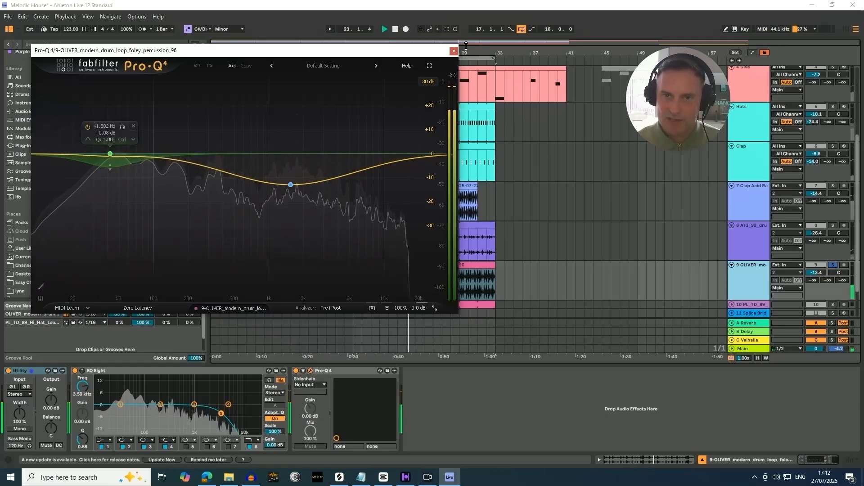
pyautogui.click(454, 51)
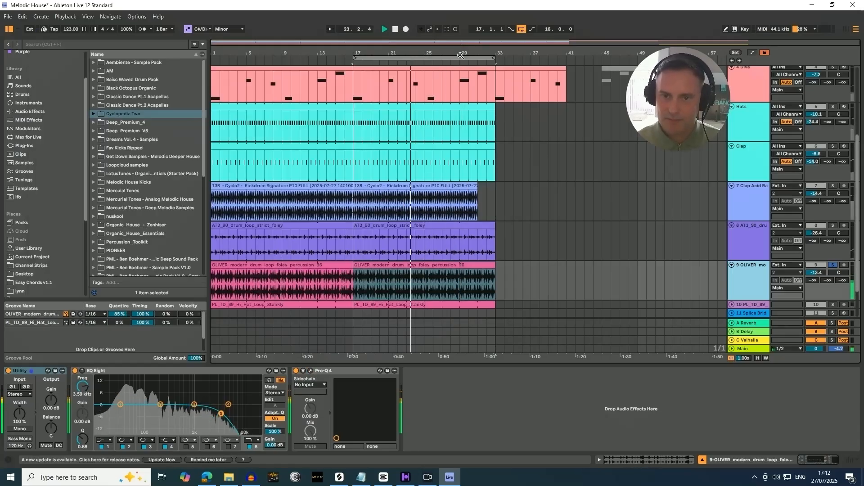
# - Add the kick, AT3 foley, Clap and Hats tracks to the OLIVER loop's solo, hiding the devices and selecting Hats
pyautogui.click(833, 186)
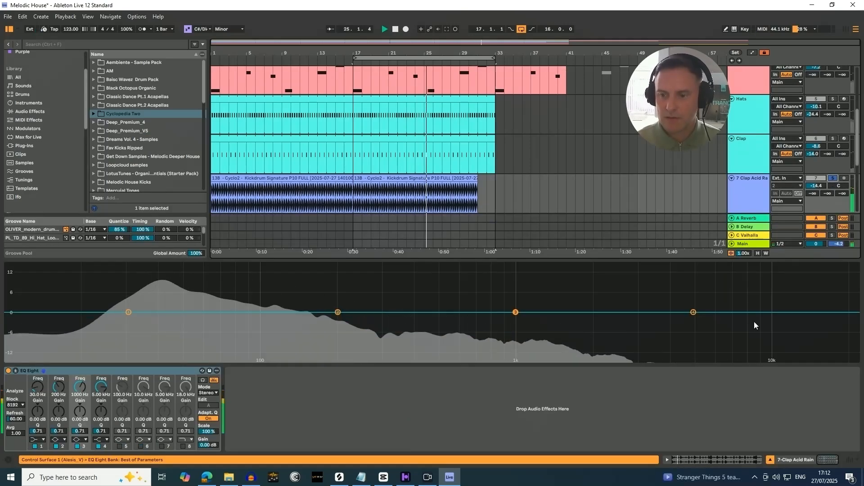
pyautogui.click(770, 460)
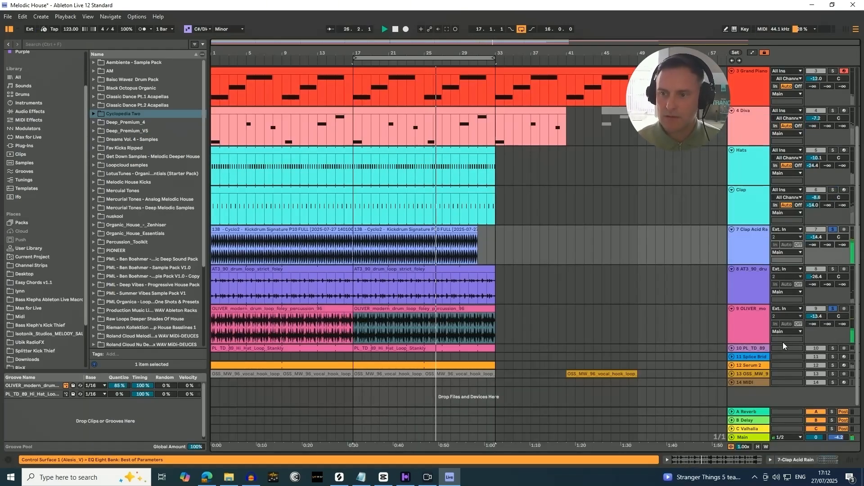
pyautogui.click(833, 269)
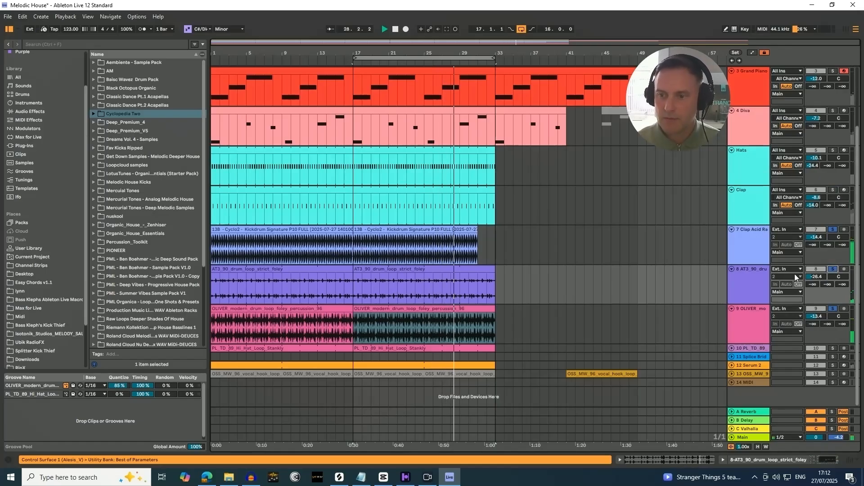
pyautogui.click(832, 189)
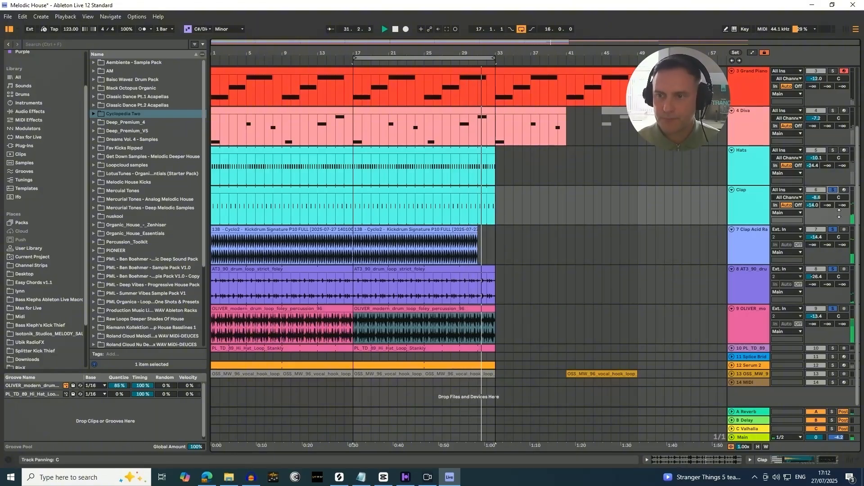
pyautogui.click(833, 150)
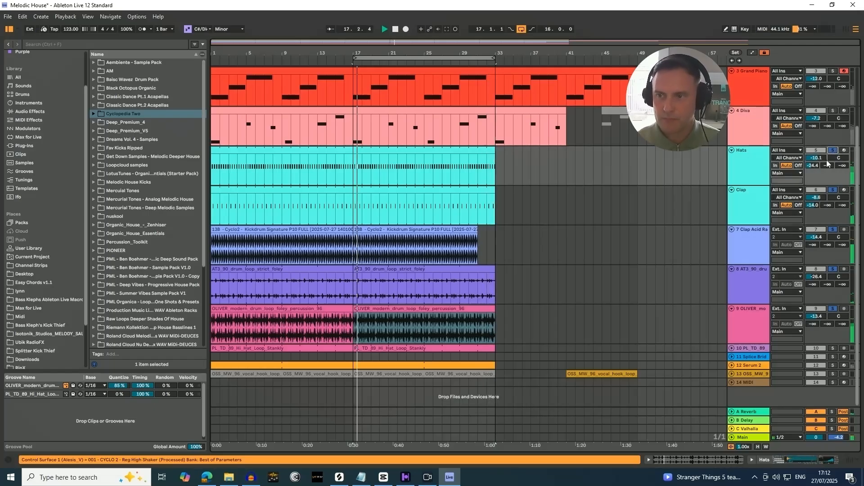
pyautogui.click(744, 173)
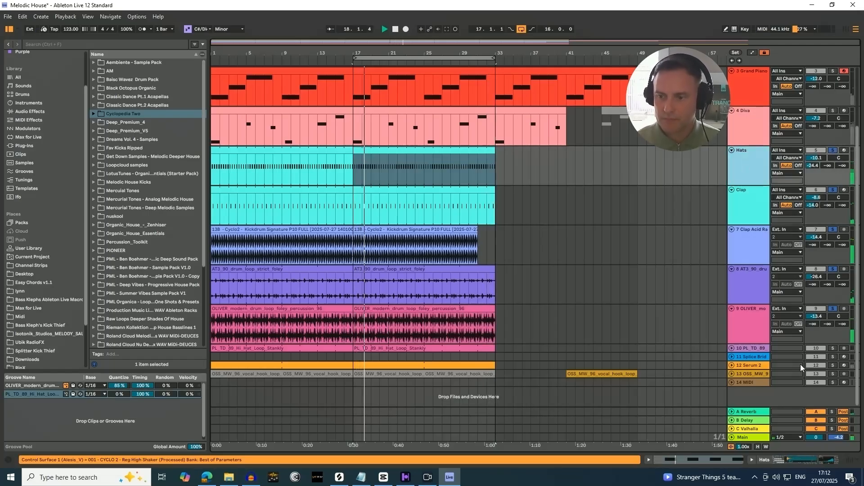
# - Show the Hats devices, move the High Shaker sample's start further in, and return it to the beginning
pyautogui.click(813, 460)
pyautogui.moveTo(165, 388); pyautogui.dragTo(232, 386)
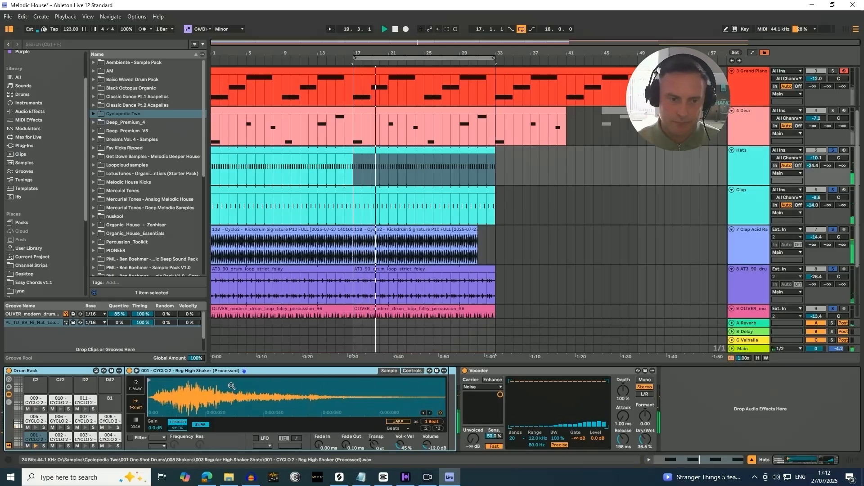
pyautogui.moveTo(150, 380); pyautogui.dragTo(172, 378)
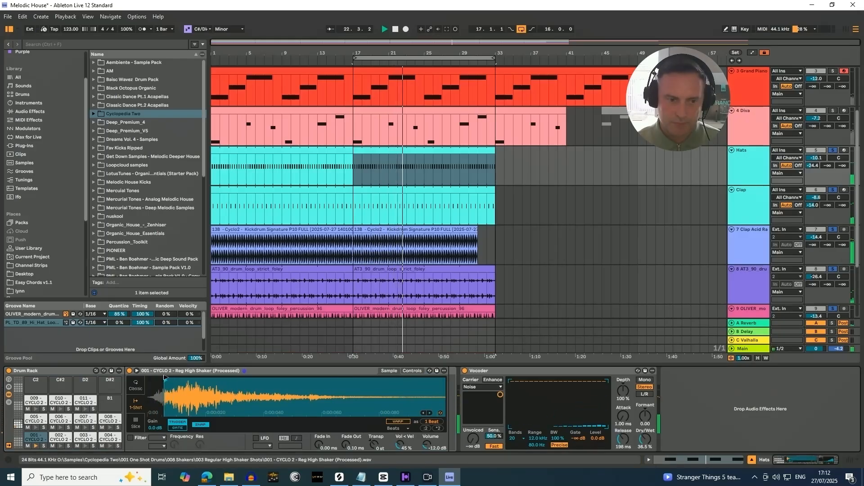
pyautogui.moveTo(172, 378); pyautogui.dragTo(149, 379)
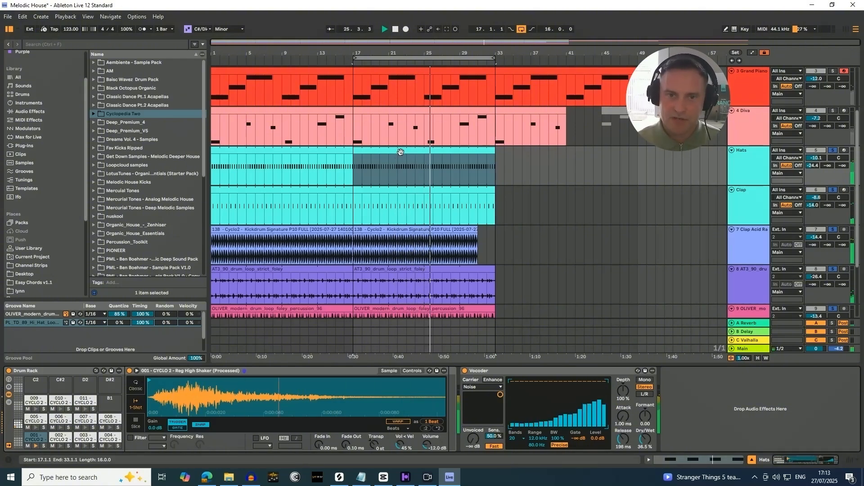
# - Select all shaker notes in the Hats clip, nudge them slightly ahead of the grid, and close the clip editor
pyautogui.doubleClick(393, 166)
pyautogui.moveTo(279, 265); pyautogui.dragTo(810, 345)
pyautogui.moveTo(304, 216); pyautogui.dragTo(305, 274)
pyautogui.moveTo(353, 344); pyautogui.dragTo(298, 344)
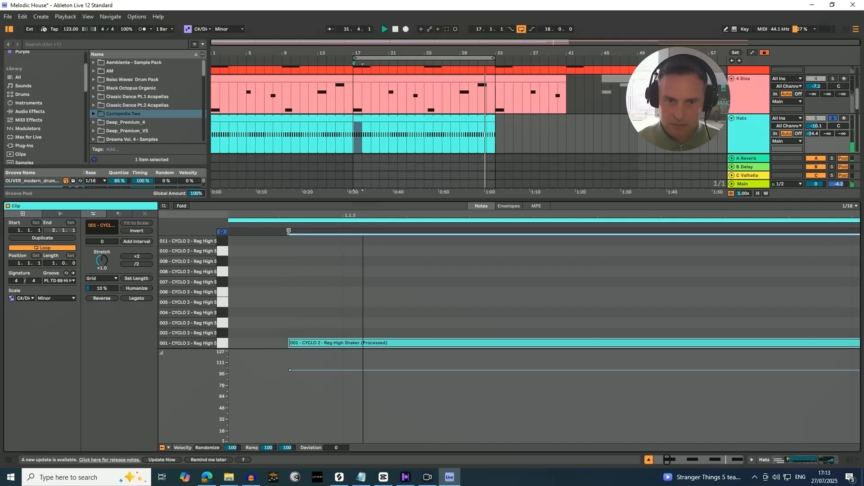
pyautogui.moveTo(310, 215); pyautogui.dragTo(310, 186)
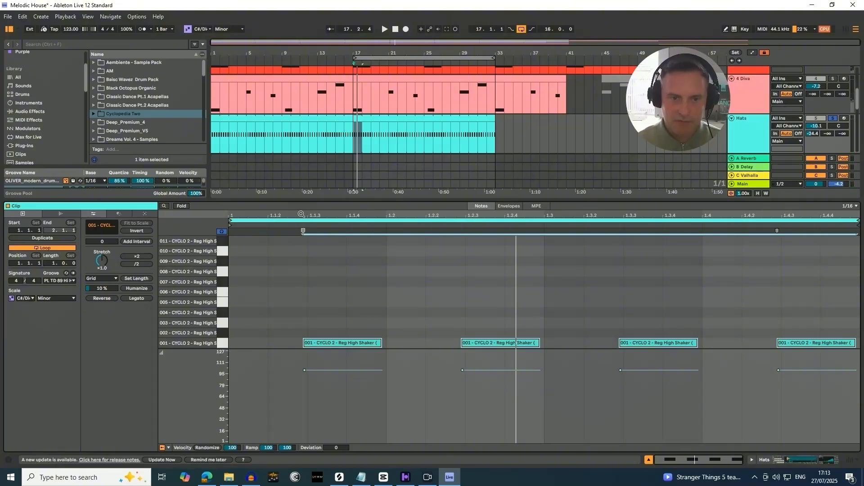
pyautogui.moveTo(302, 215); pyautogui.dragTo(302, 261)
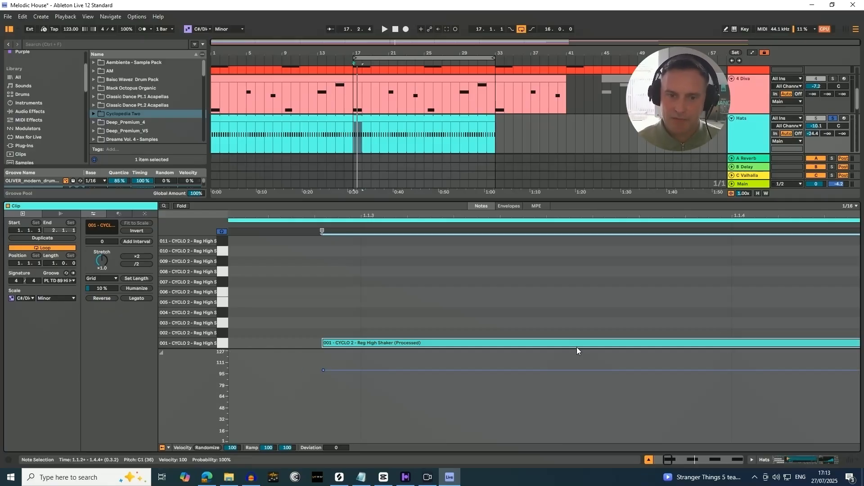
pyautogui.click(649, 461)
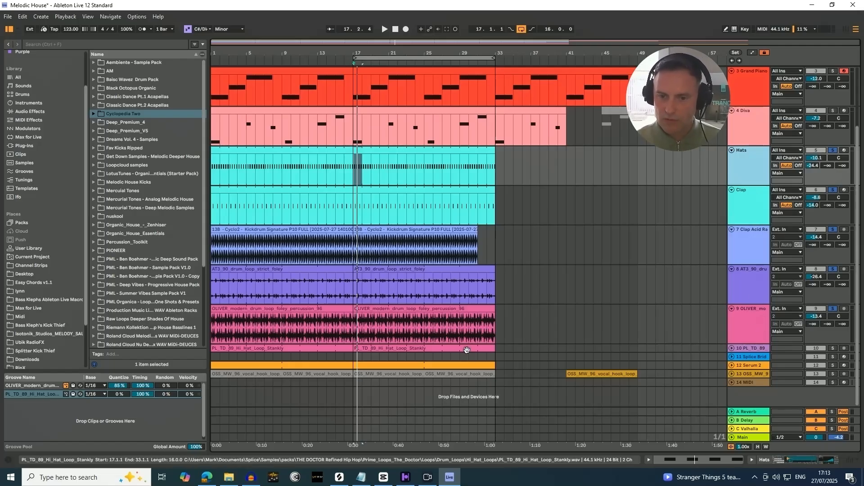
# - Play the PL_TD_89_Hi_Hat_Loop_Stankly track soloed, unfold it, and set its volume to -30.6 dB
pyautogui.click(747, 350)
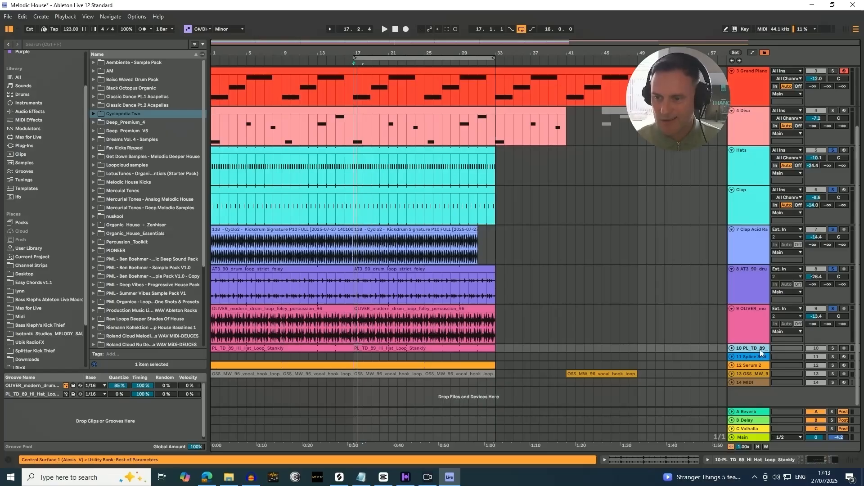
pyautogui.press('space')
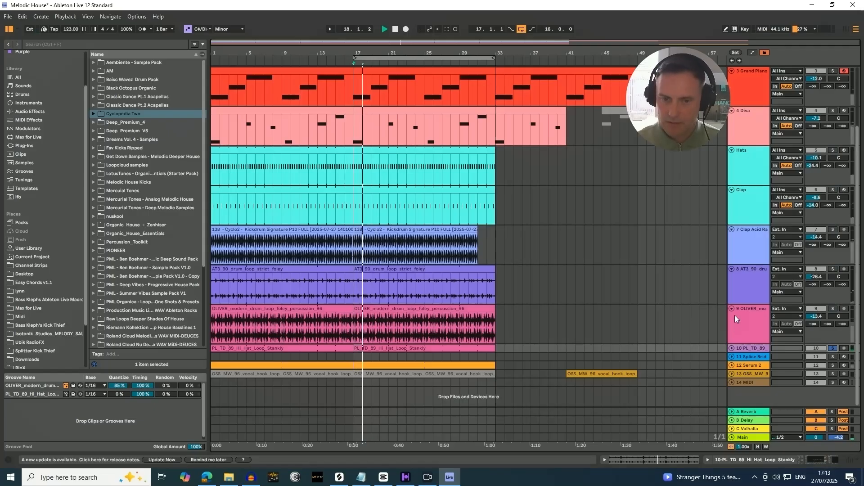
pyautogui.click(732, 348)
pyautogui.moveTo(817, 325); pyautogui.dragTo(817, 311)
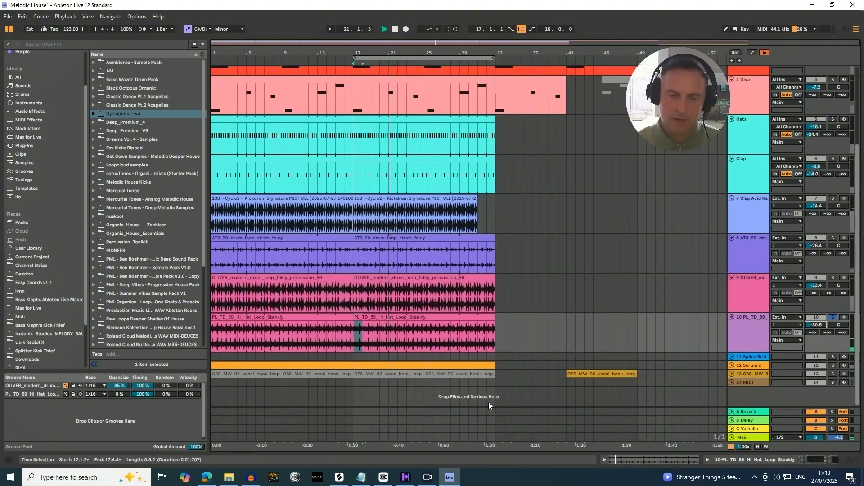
# - Set the transient envelope of the second PL_TD_89 hi-hat loop clip to 98, and close the clip view
pyautogui.doubleClick(441, 318)
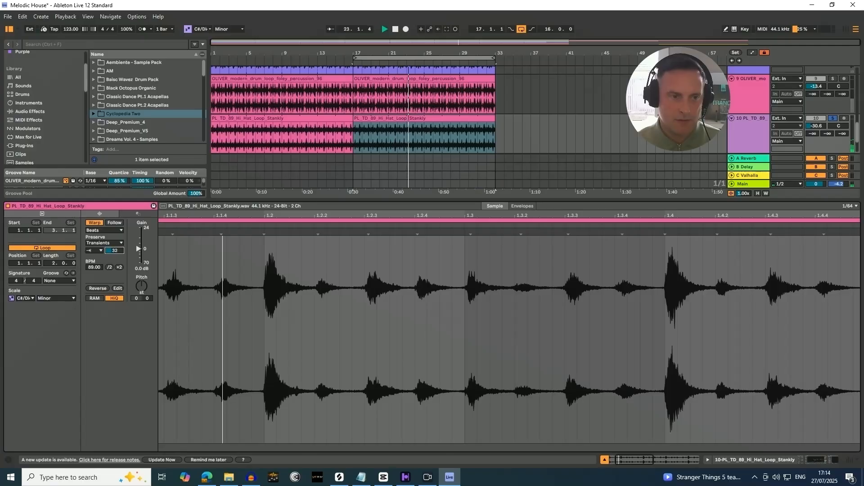
pyautogui.moveTo(114, 251); pyautogui.dragTo(115, 234)
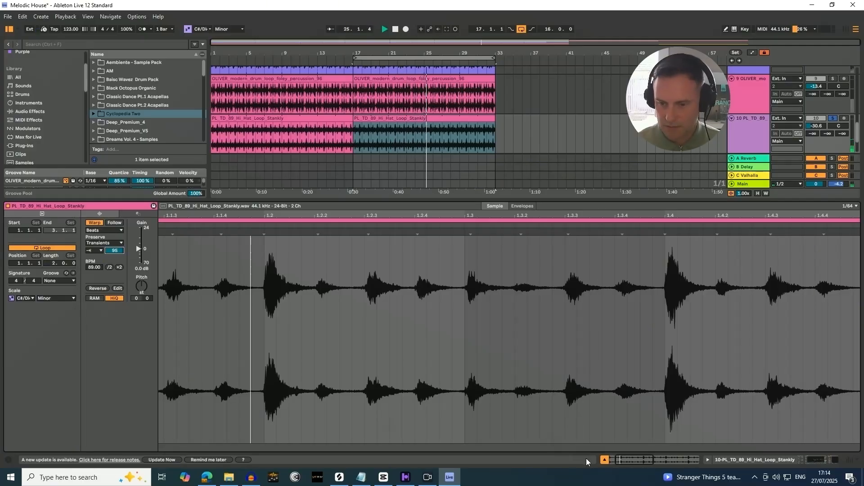
pyautogui.click(605, 459)
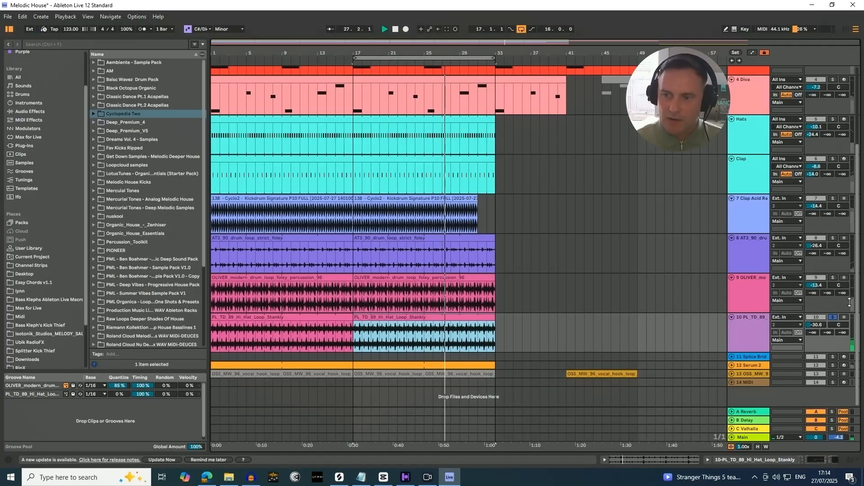
# - Add the OLIVER loop, AT3 foley, kick, Clap and Hats tracks to the hi-hat loop's solo
pyautogui.click(832, 278)
pyautogui.click(833, 238)
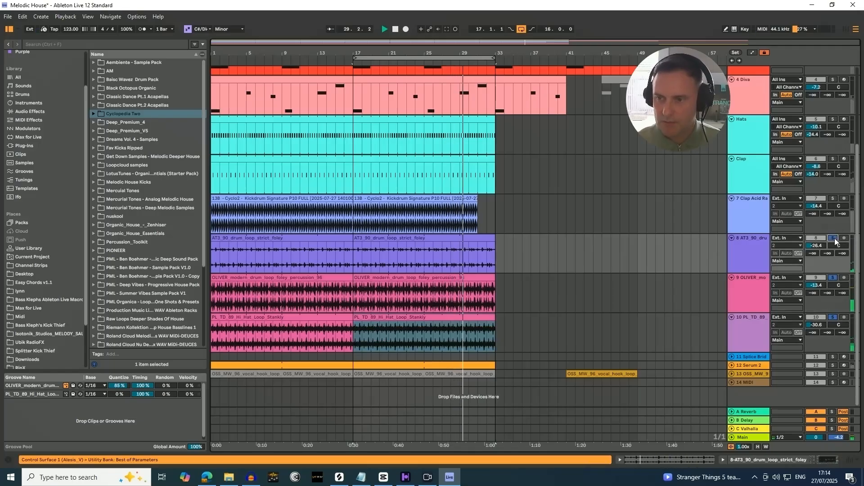
pyautogui.click(833, 198)
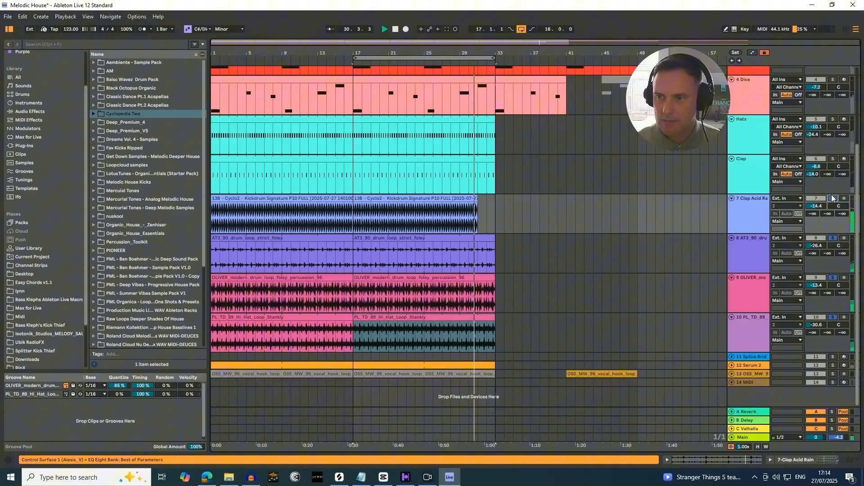
pyautogui.click(833, 159)
pyautogui.click(833, 120)
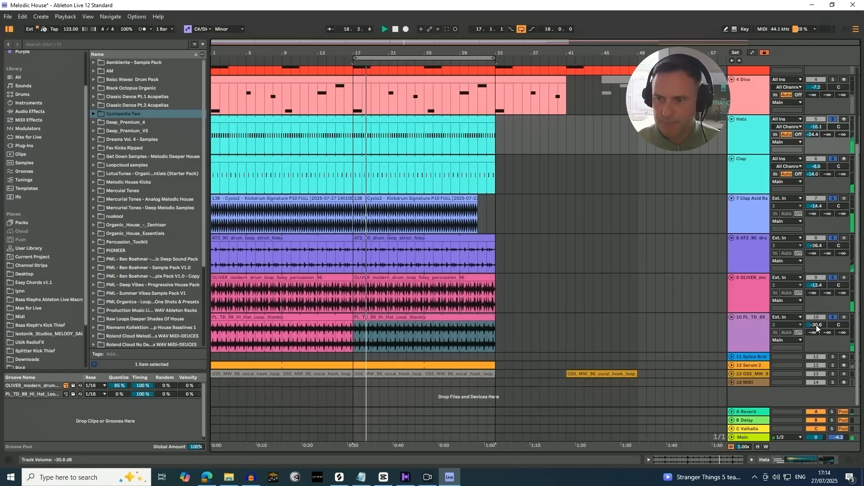
# - Raise the PL_TD_89 hi-hat loop track's volume to -26.4 dB, stop playback, and select the track
pyautogui.moveTo(817, 327); pyautogui.dragTo(817, 320)
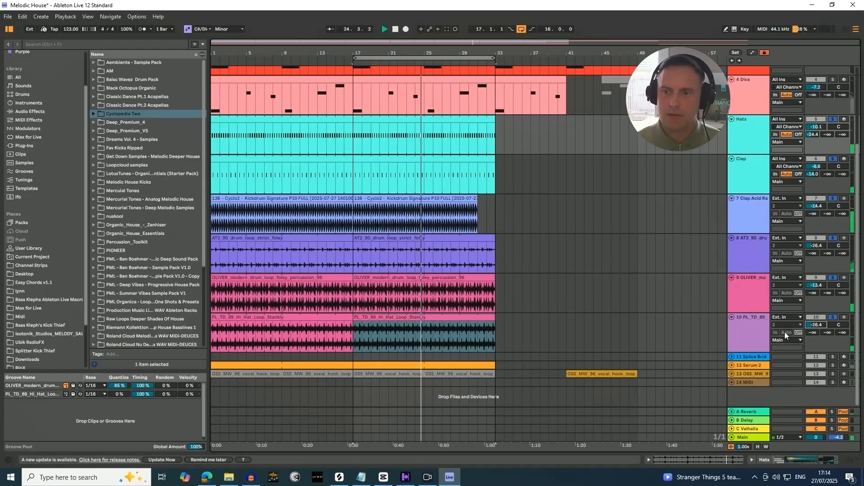
pyautogui.press('space')
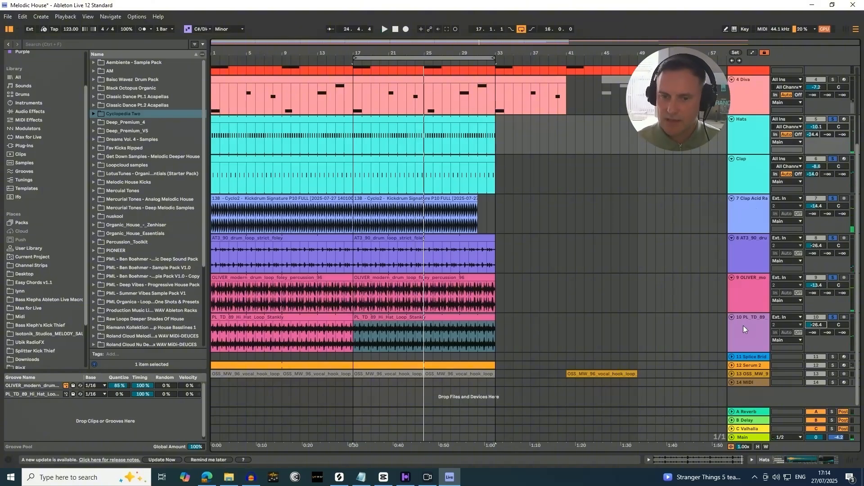
pyautogui.click(742, 326)
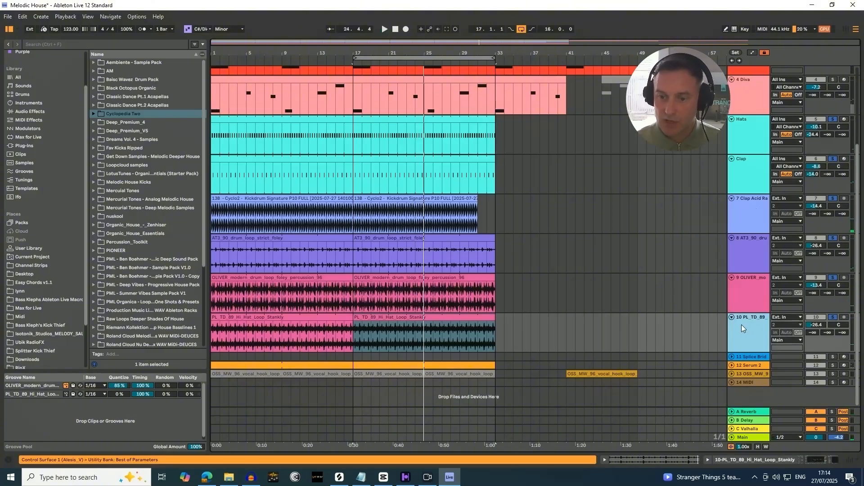
# - Open the Serum 2 bass clip, examine its long notes, and select the short A#2 notes from bar 9 onward
pyautogui.click(749, 364)
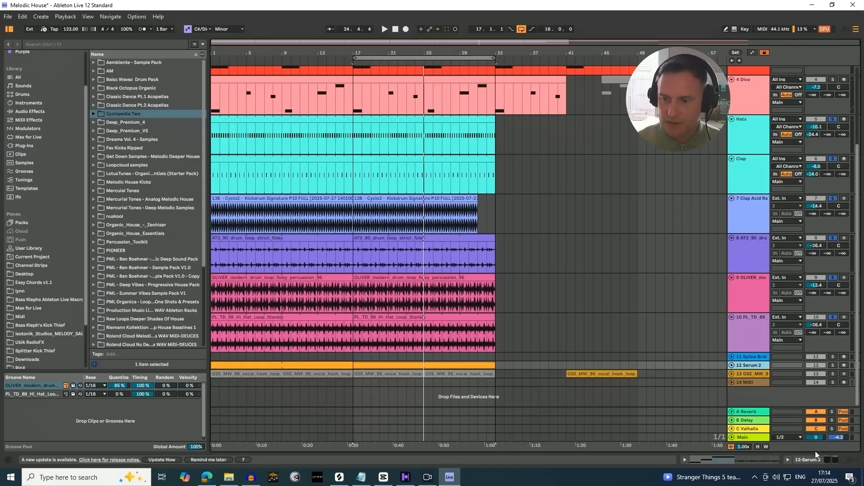
pyautogui.click(714, 460)
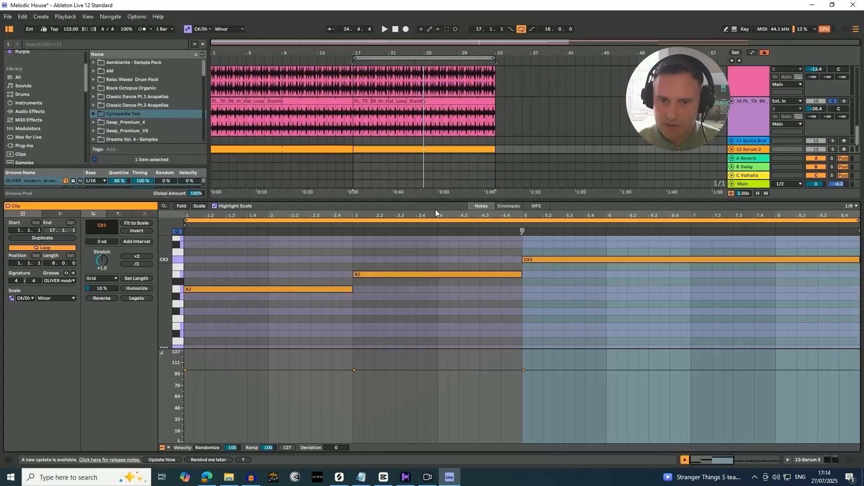
pyautogui.moveTo(435, 215); pyautogui.dragTo(435, 180)
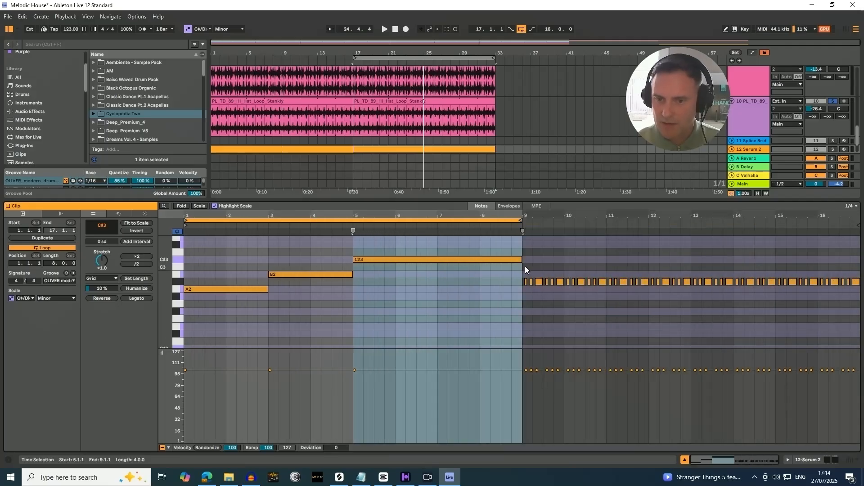
pyautogui.moveTo(525, 269); pyautogui.dragTo(852, 328)
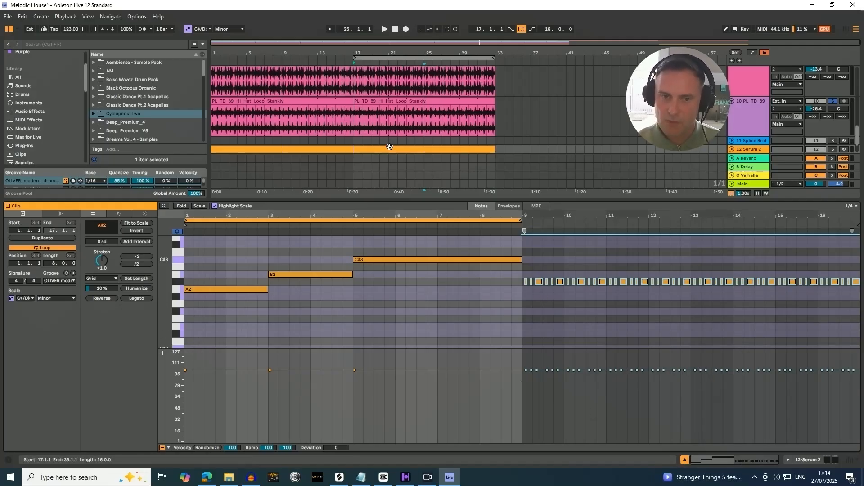
pyautogui.moveTo(226, 216); pyautogui.dragTo(244, 235)
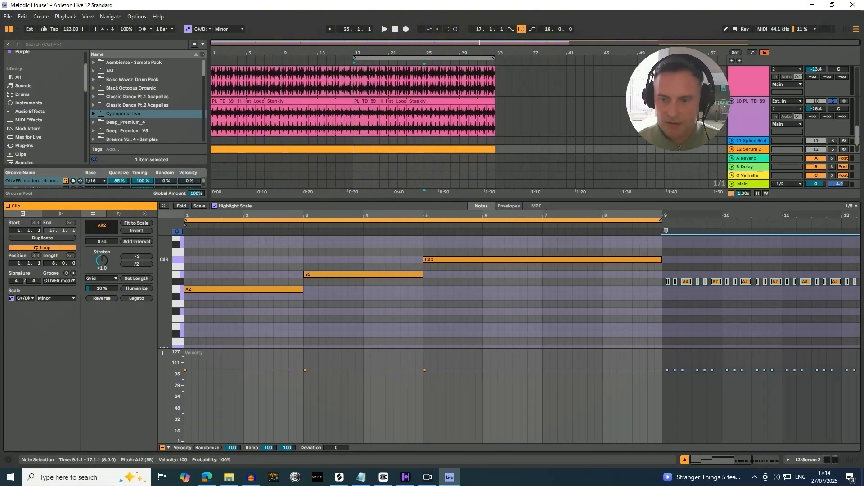
# - Show the Serum 2 track's devices, then review the bass clip's notes again and return to the full arrangement
pyautogui.click(826, 459)
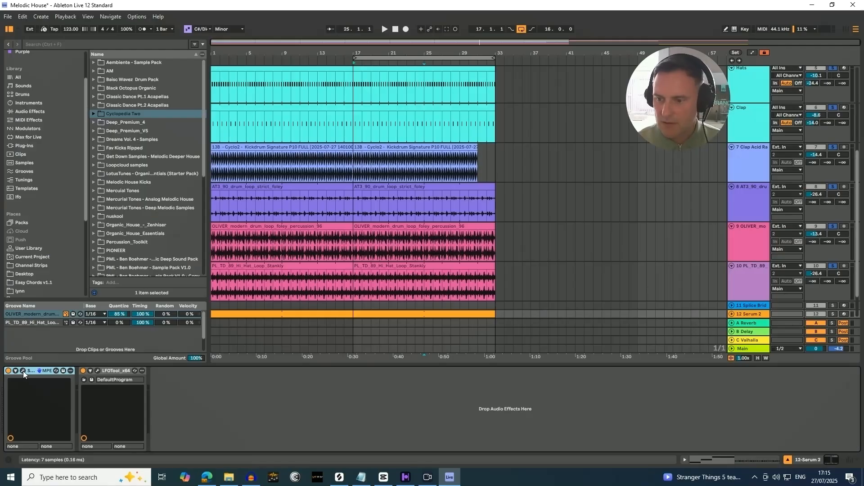
pyautogui.scroll(-2, 428, 308)
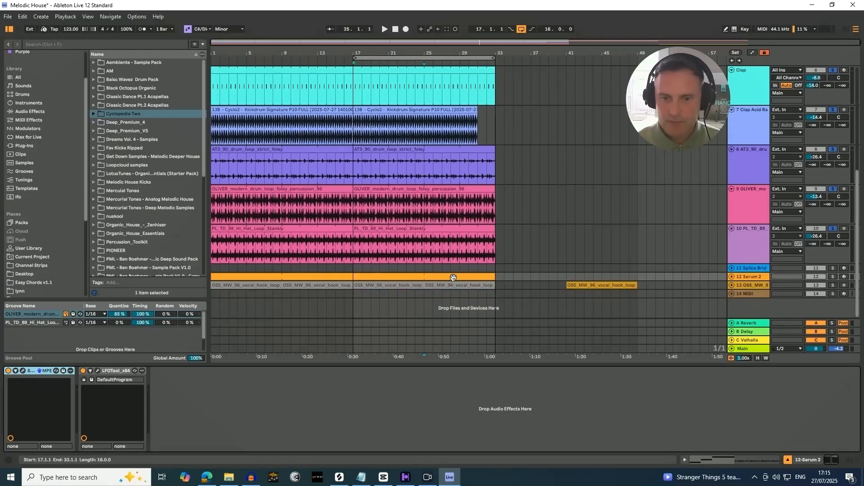
pyautogui.doubleClick(380, 274)
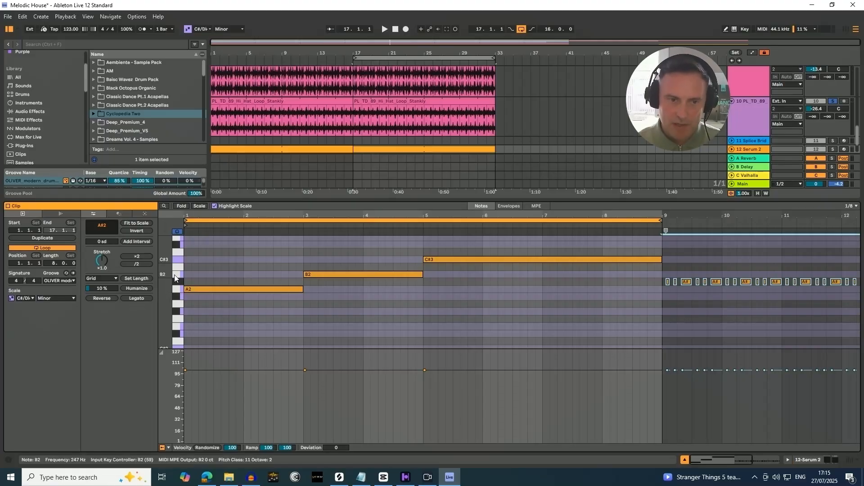
pyautogui.click(685, 459)
pyautogui.scroll(4, 468, 236)
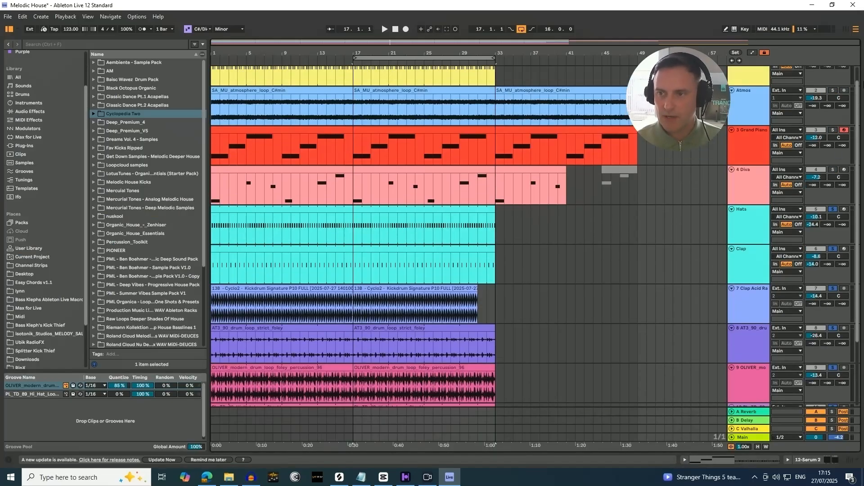
pyautogui.scroll(-4, 784, 212)
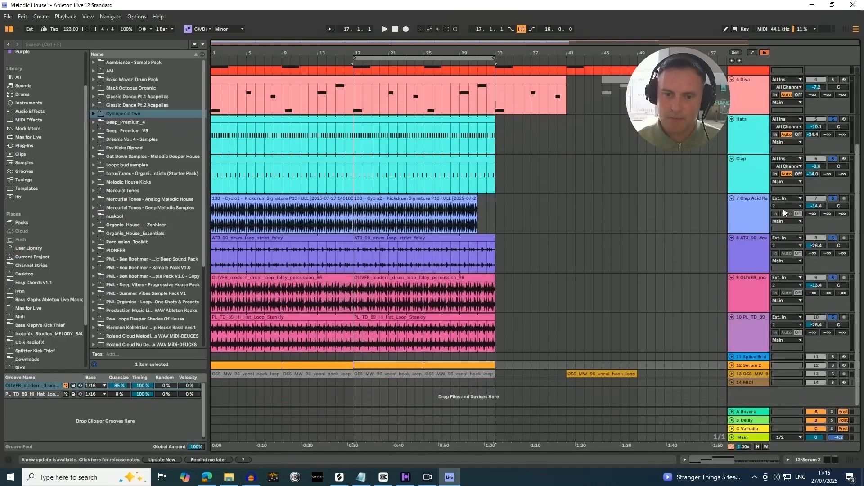
# - Solo the Serum 2 track and inspect the volume-shaping curve in its LFOTool plug-in
pyautogui.click(832, 366)
pyautogui.click(808, 458)
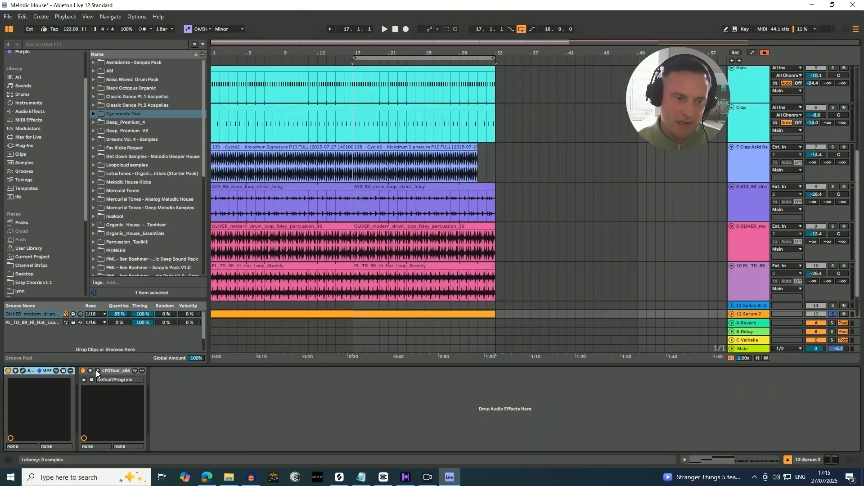
pyautogui.click(97, 371)
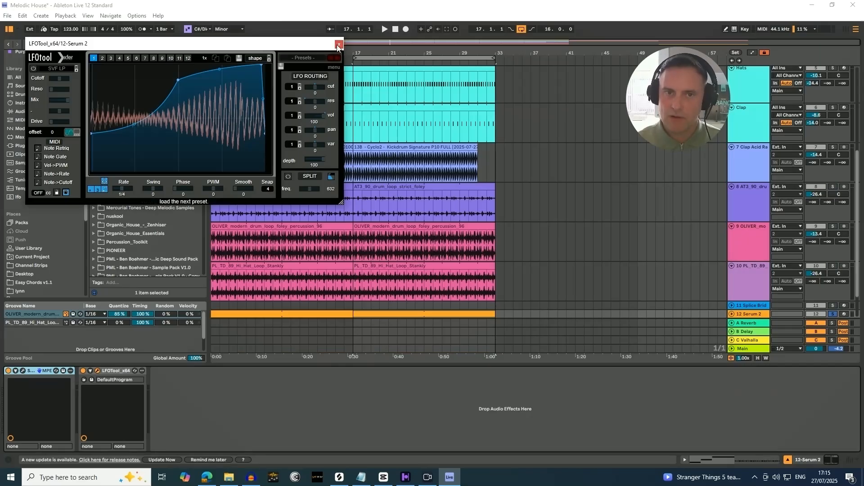
pyautogui.click(338, 44)
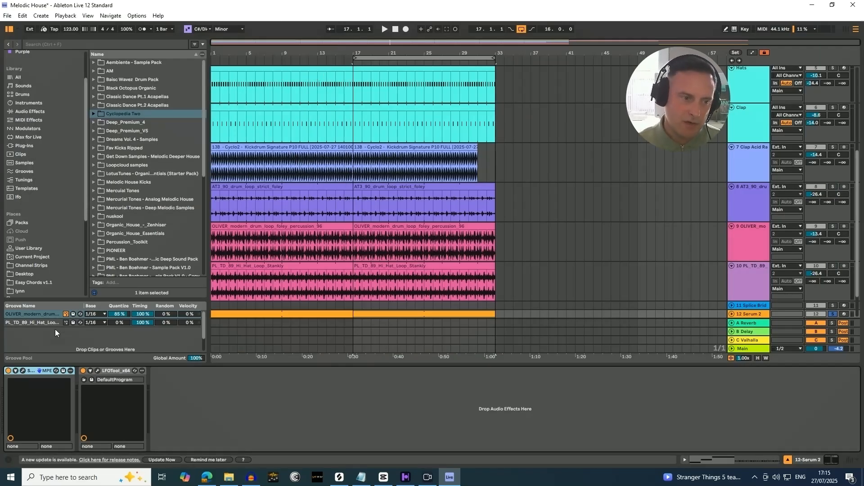
# - Inspect the BTD Bass - Reese - Break preset in Serum 2, close the plug-in, and play the bass soloed
pyautogui.click(22, 371)
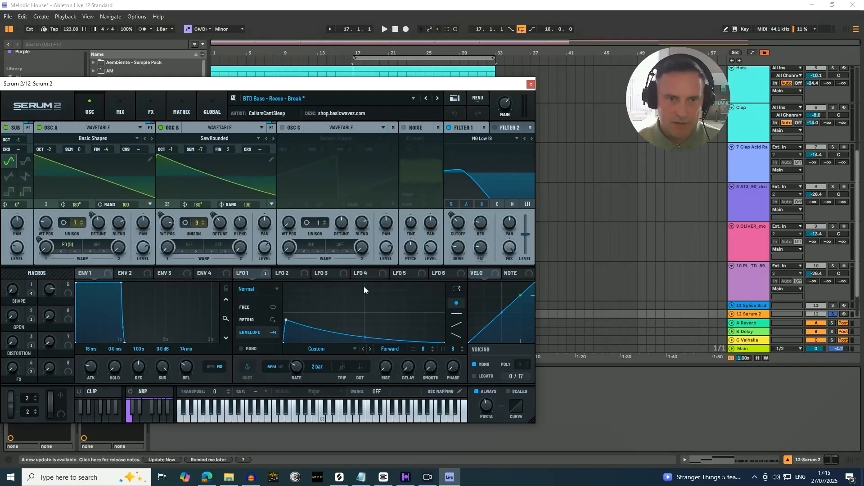
pyautogui.moveTo(241, 89); pyautogui.dragTo(298, 60)
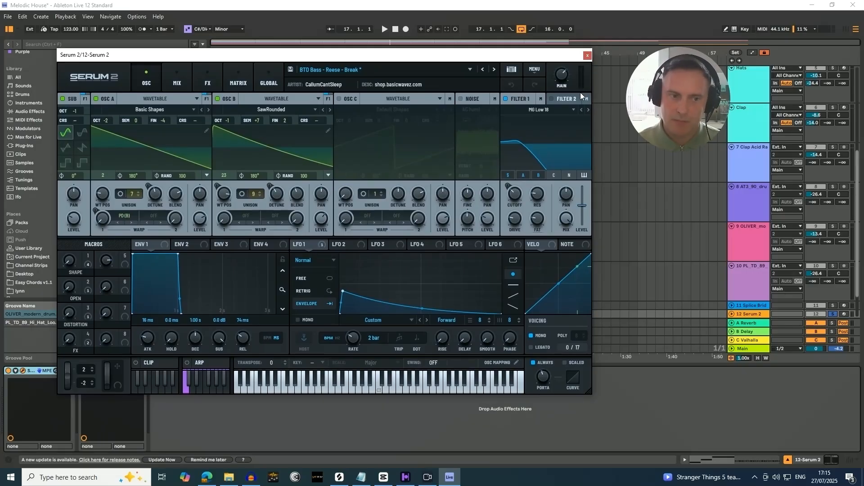
pyautogui.click(587, 56)
pyautogui.scroll(-2, 560, 216)
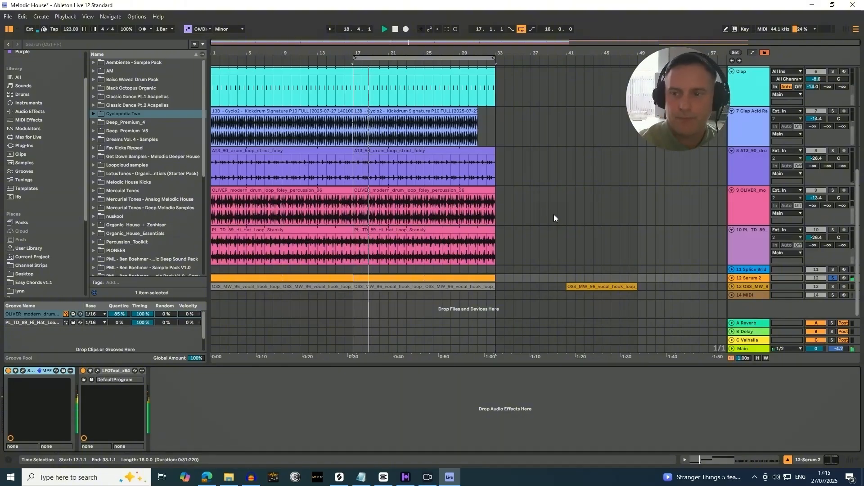
# - Solo the Grand Piano and Diva tracks alongside the Serum 2 bass, play them together, and stop playback
pyautogui.scroll(5, 566, 237)
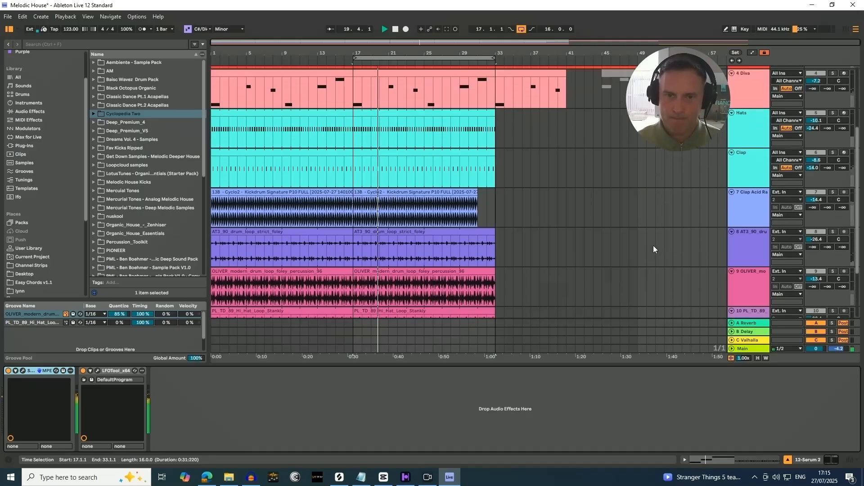
pyautogui.scroll(1, 671, 248)
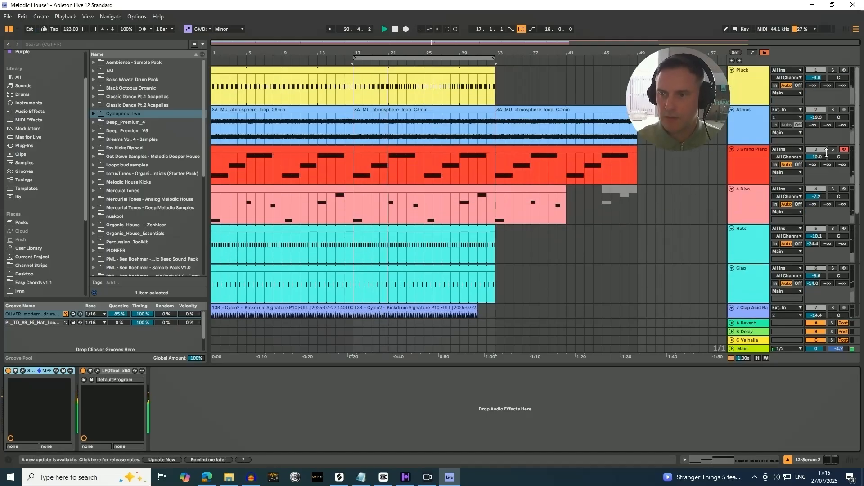
pyautogui.click(832, 151)
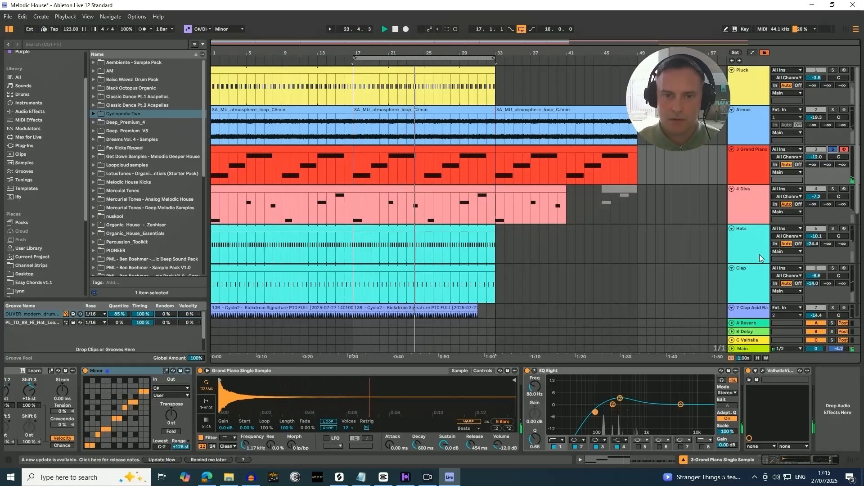
pyautogui.click(832, 188)
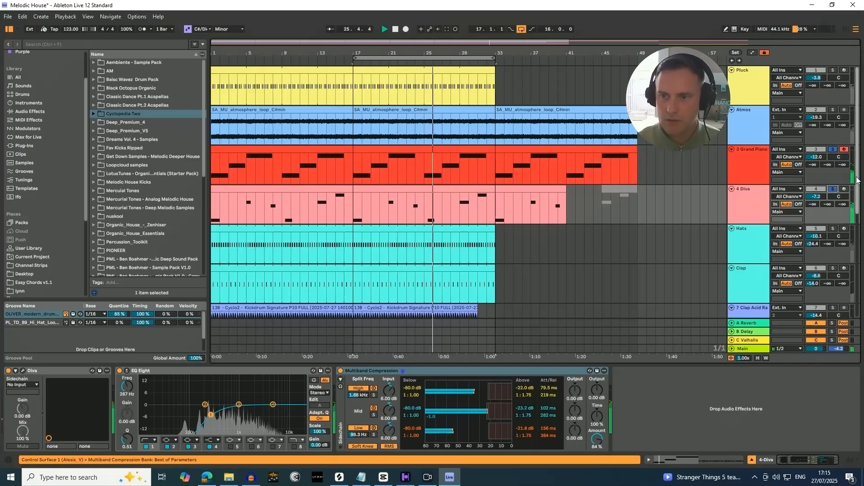
pyautogui.scroll(-3, 855, 209)
pyautogui.scroll(-5, 855, 209)
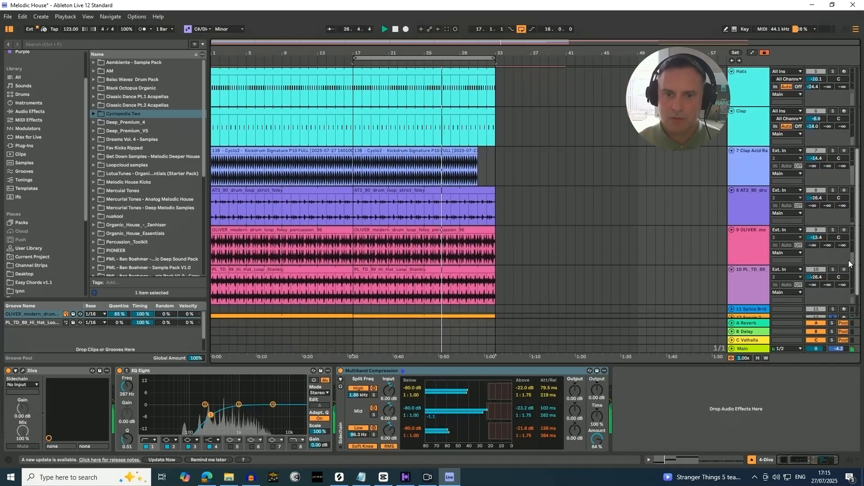
pyautogui.scroll(6, 846, 252)
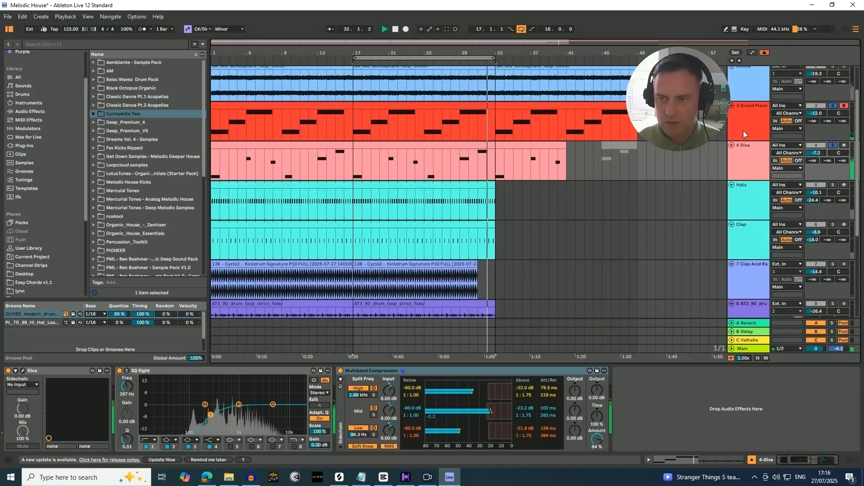
pyautogui.press('space')
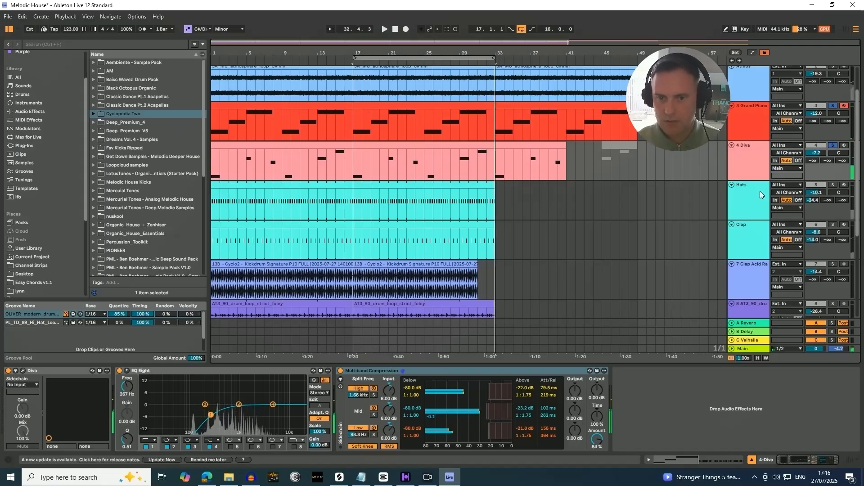
# - Loop the OSS_MW_96 vocal hook clip at bar 41 and expand its track to show the waveform
pyautogui.scroll(-3, 703, 155)
pyautogui.scroll(-2, 702, 151)
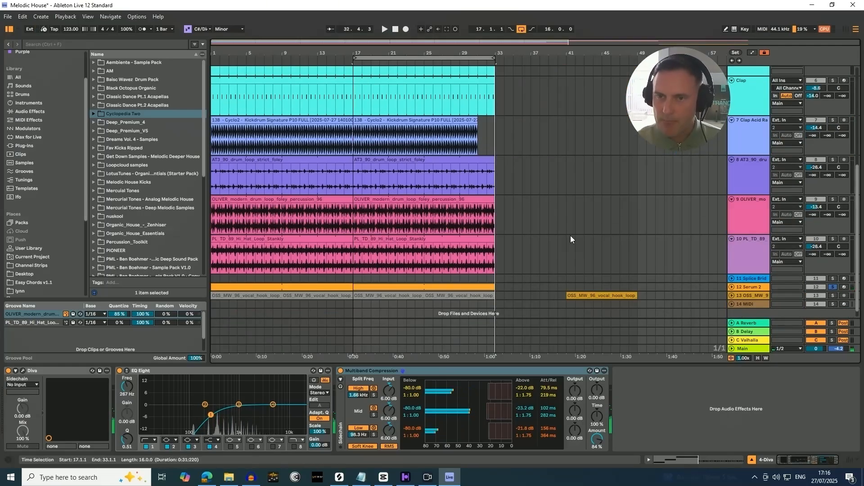
pyautogui.click(586, 295)
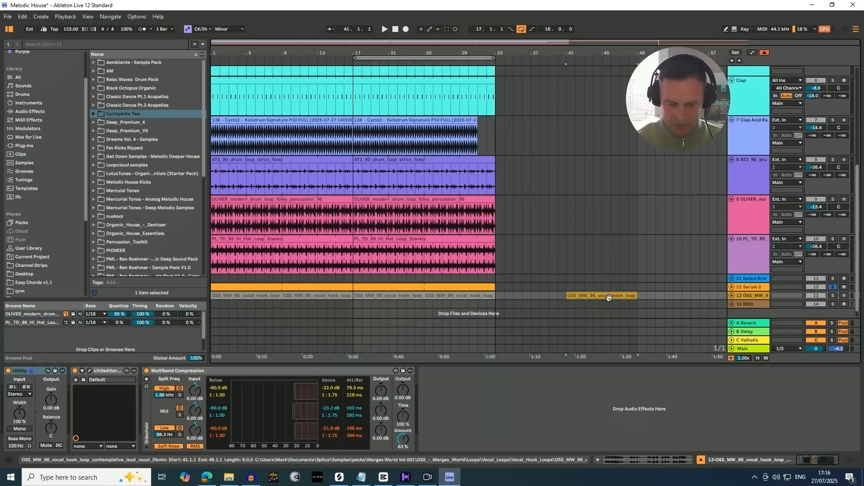
pyautogui.hotkey('ctrl', 'l')
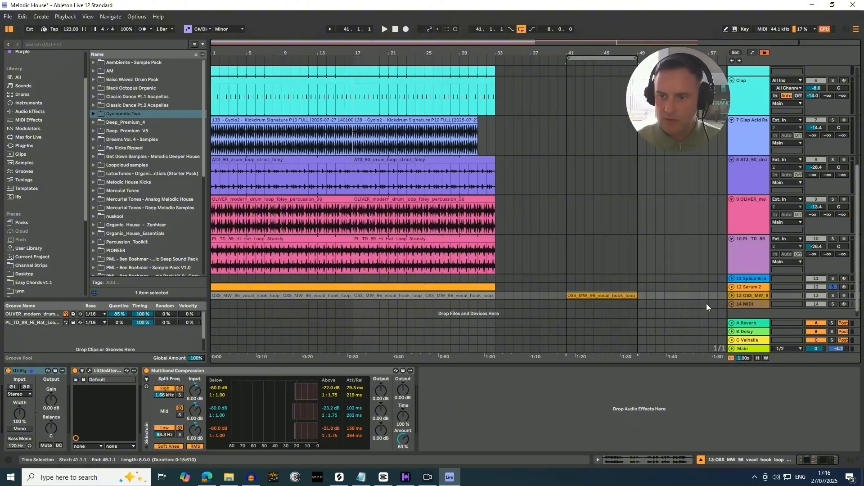
pyautogui.click(732, 295)
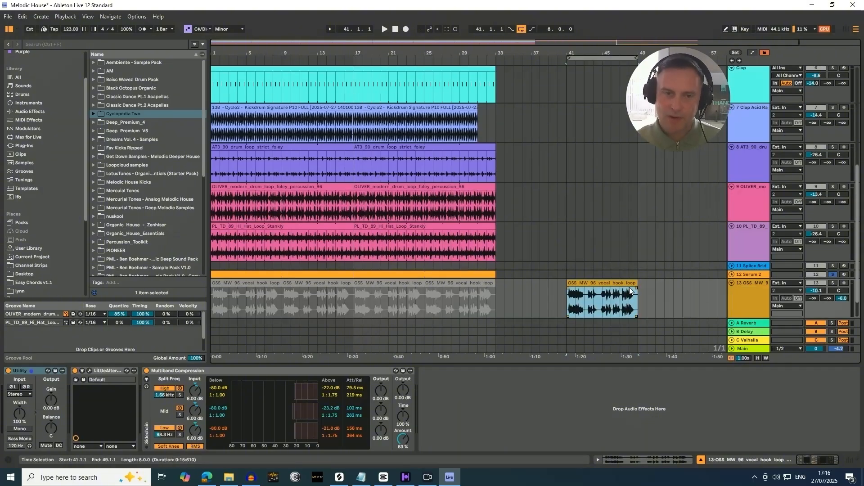
# - Open the Clap track's second MIDI clip, examine its notes, and return to the full arrangement
pyautogui.scroll(2, 325, 112)
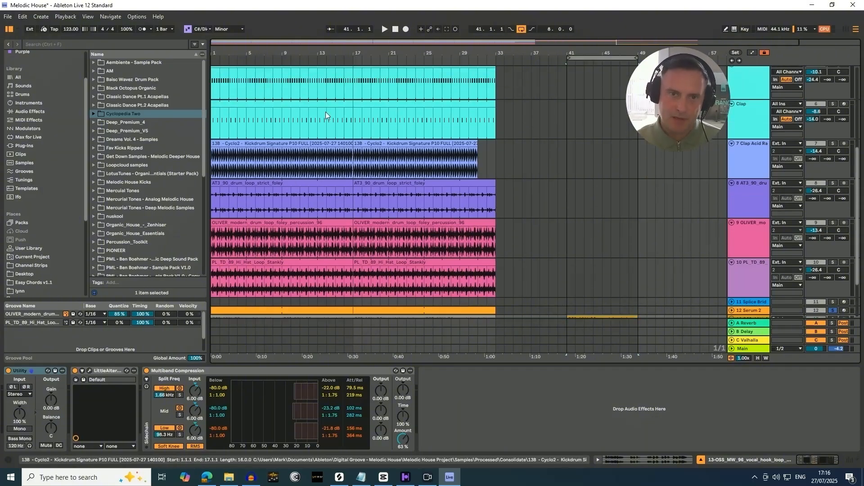
pyautogui.doubleClick(368, 106)
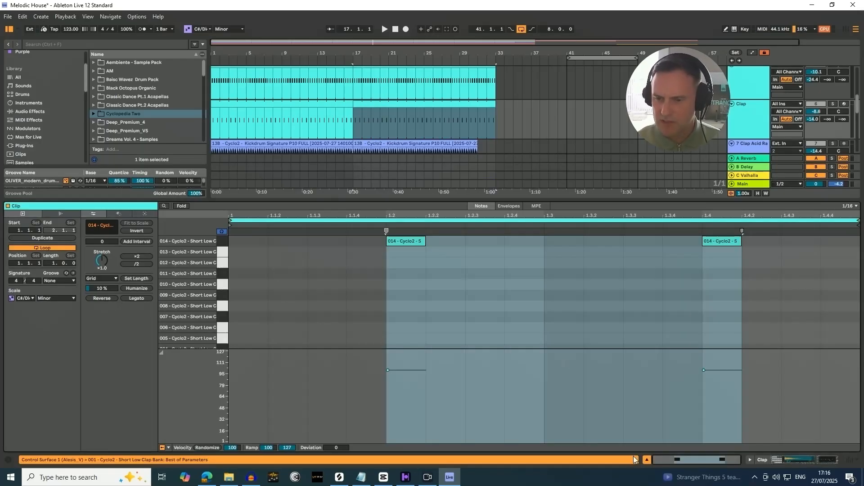
pyautogui.click(647, 459)
pyautogui.scroll(4, 434, 144)
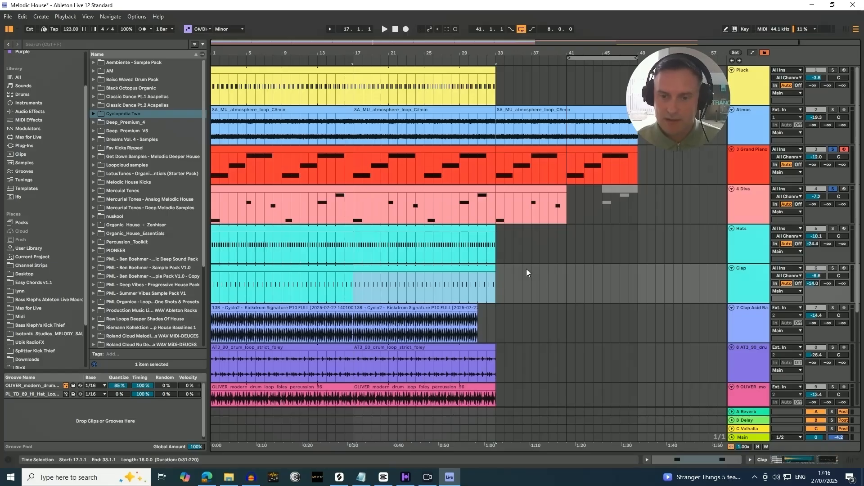
pyautogui.scroll(-4, 530, 261)
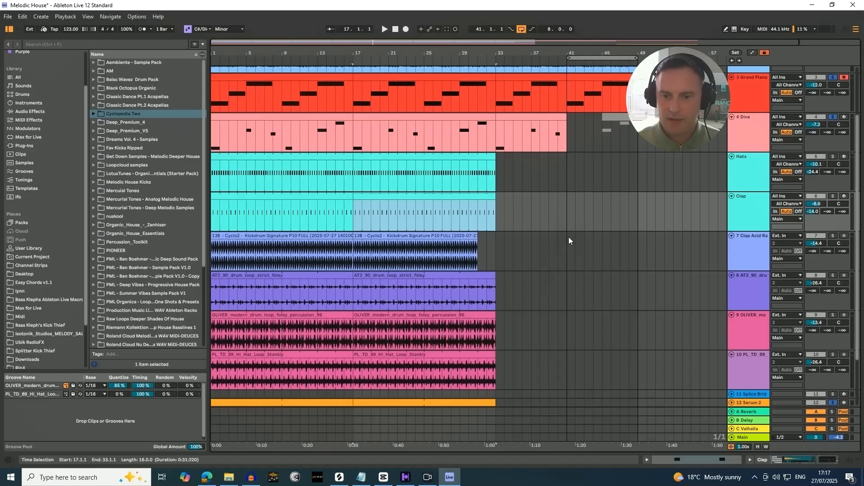
pyautogui.scroll(-3, 568, 237)
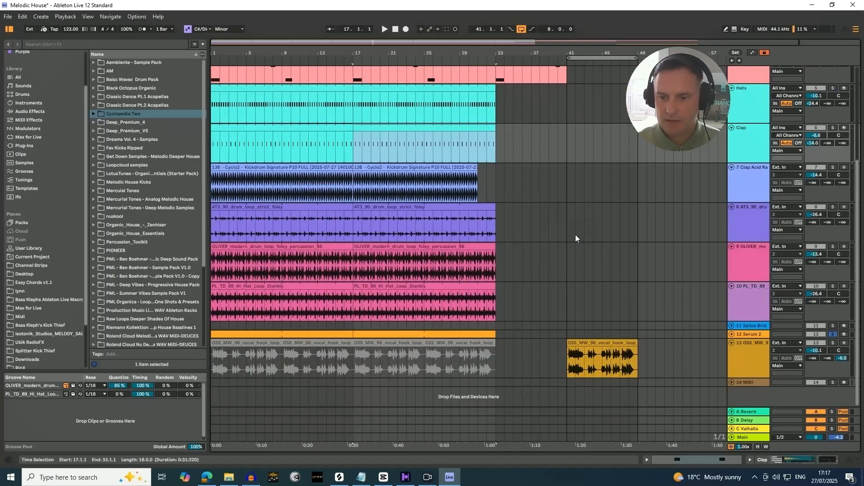
# - Show the vocal hook track's devices and turn its C Valhalla send all the way down
pyautogui.click(600, 343)
pyautogui.hotkey('ctrl', 'l')
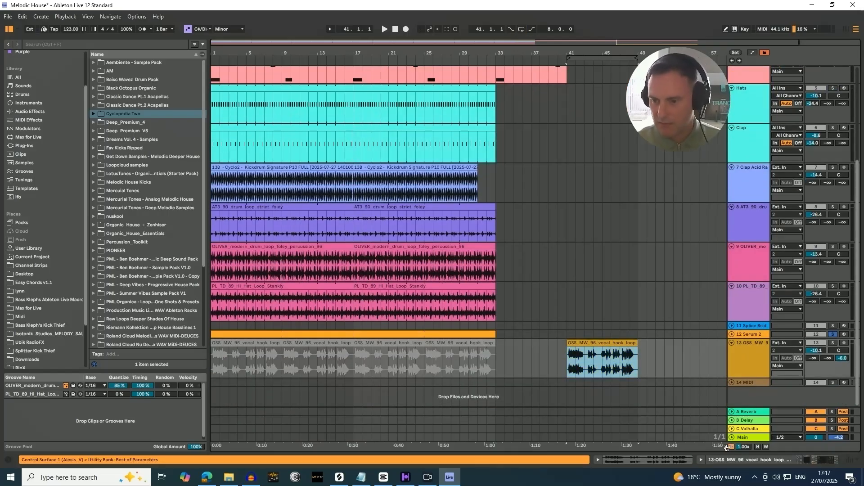
pyautogui.click(785, 459)
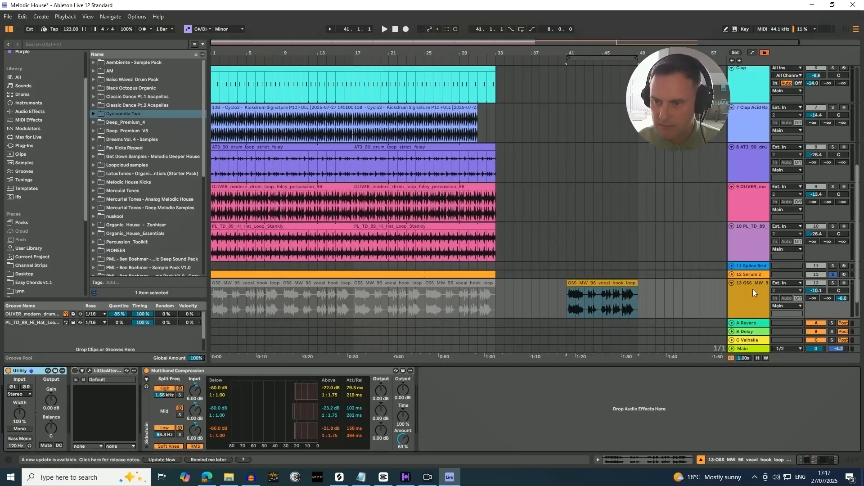
pyautogui.moveTo(842, 298); pyautogui.dragTo(842, 312)
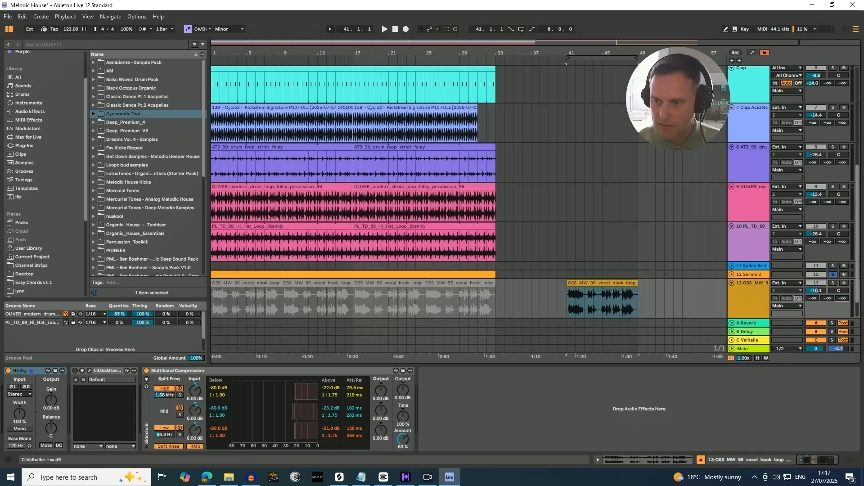
# - Loop the vocal hook clip at bar 41 and solo its track during playback
pyautogui.click(605, 282)
pyautogui.hotkey('ctrl', 'l')
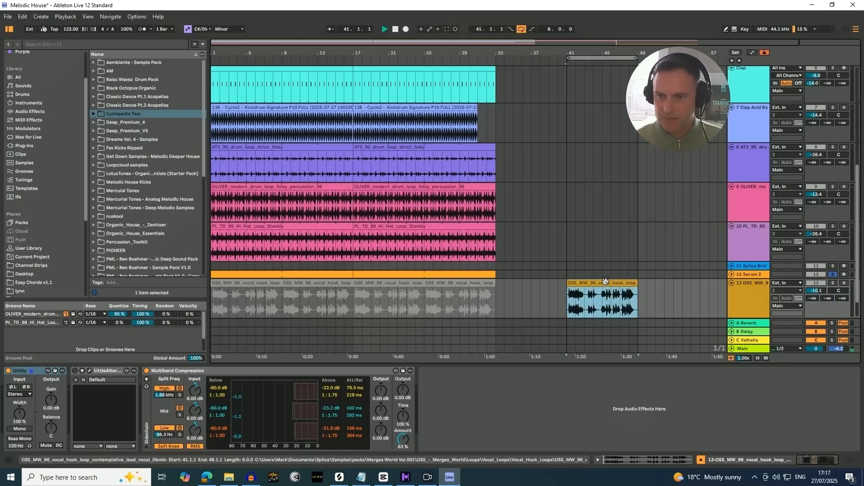
pyautogui.press('space')
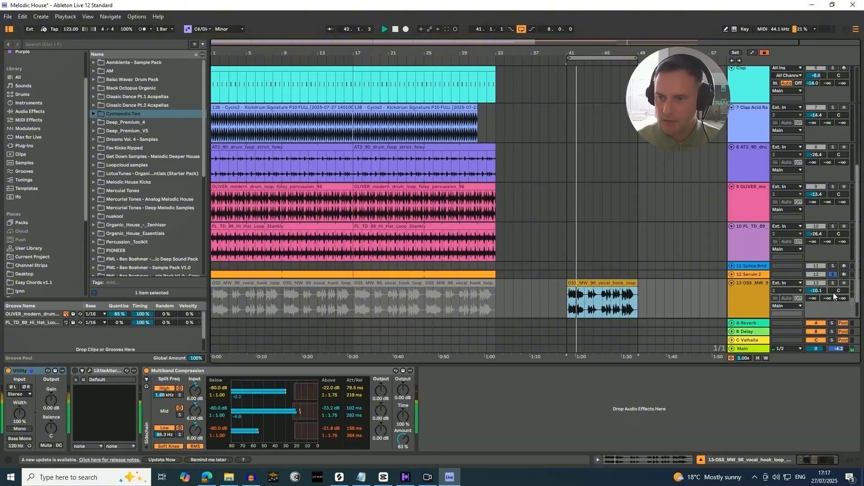
pyautogui.click(833, 283)
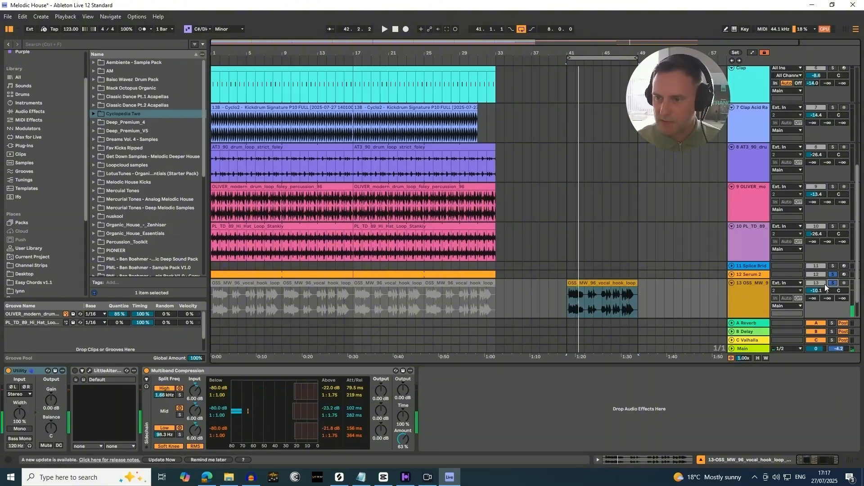
# - Inspect the LittleAlterBoy settings on the vocal track, close the plug-in, and play the vocal without reverb
pyautogui.click(619, 296)
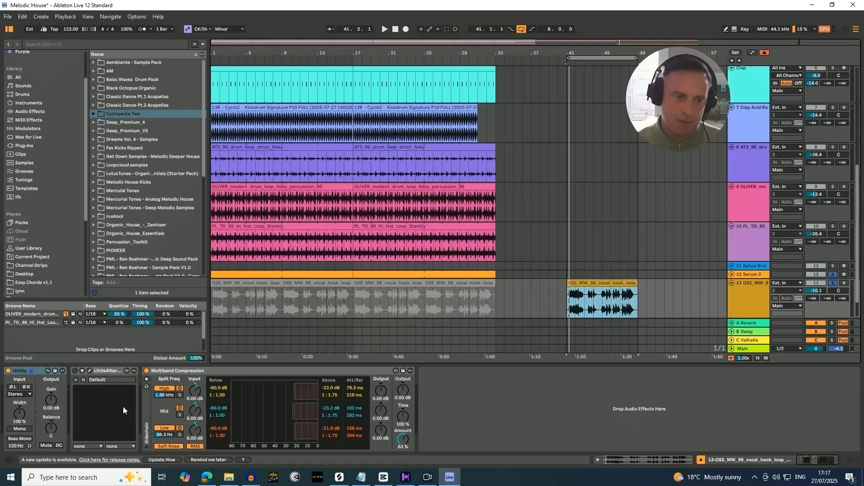
pyautogui.click(90, 371)
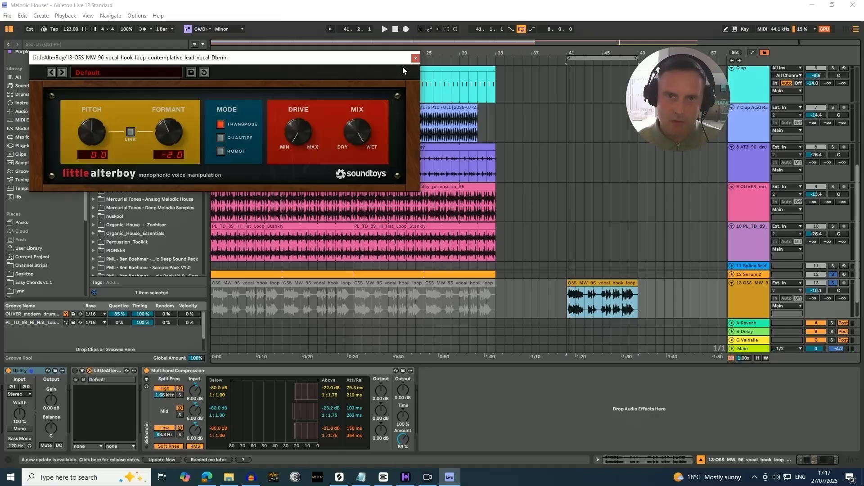
pyautogui.click(415, 58)
pyautogui.click(76, 371)
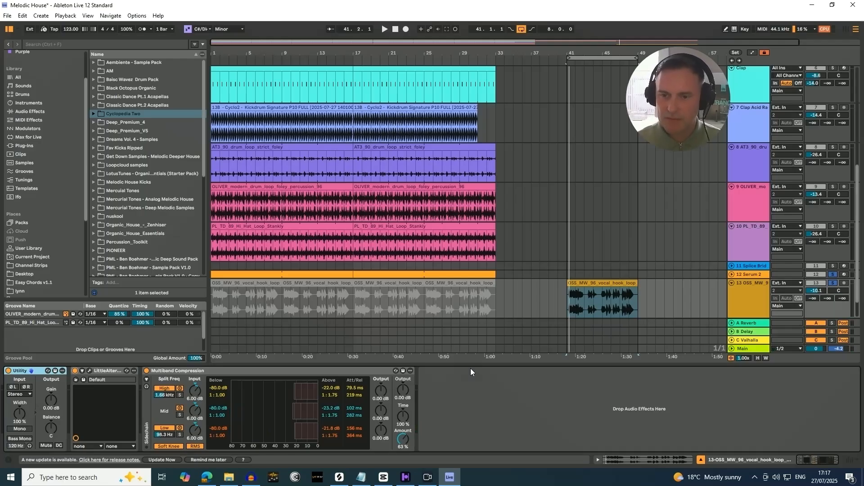
pyautogui.press('space')
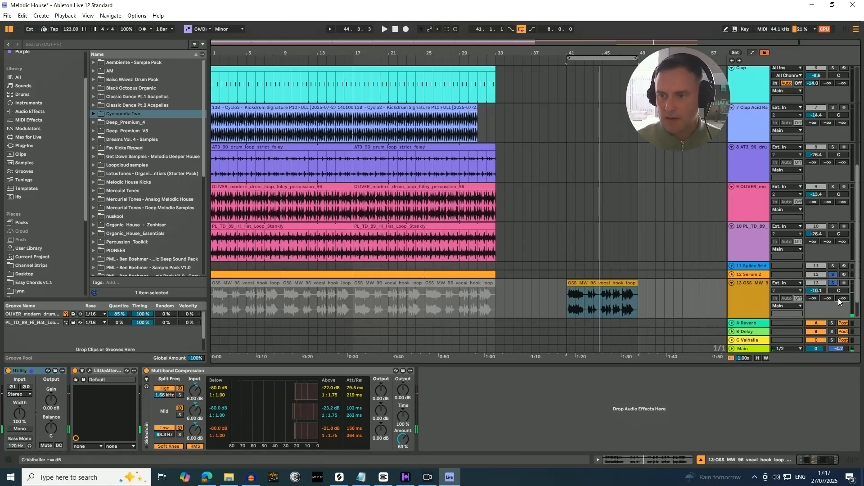
# - Show the devices on the C Valhalla return track in the mixer, then return to the arrangement
pyautogui.press('Tab')
pyautogui.click(792, 44)
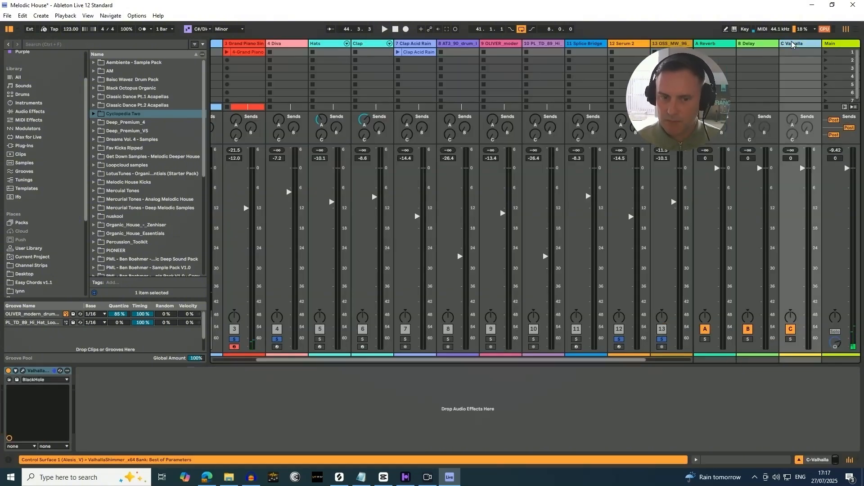
pyautogui.press('Tab')
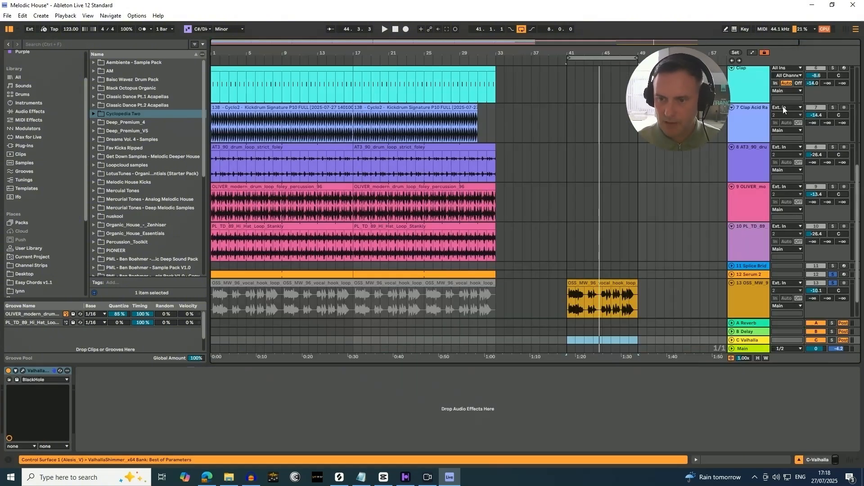
# - Set the vocal hook track's C Valhalla send to -6 dB and play the vocal clip
pyautogui.click(844, 298)
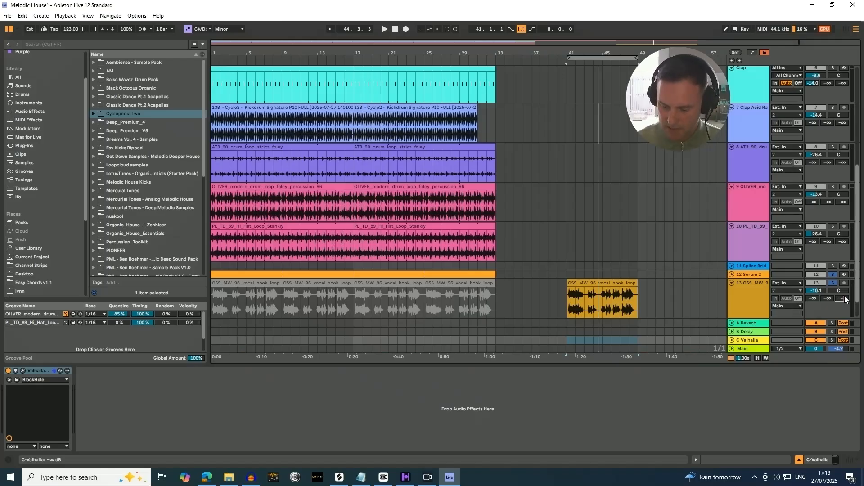
pyautogui.write('-6.')
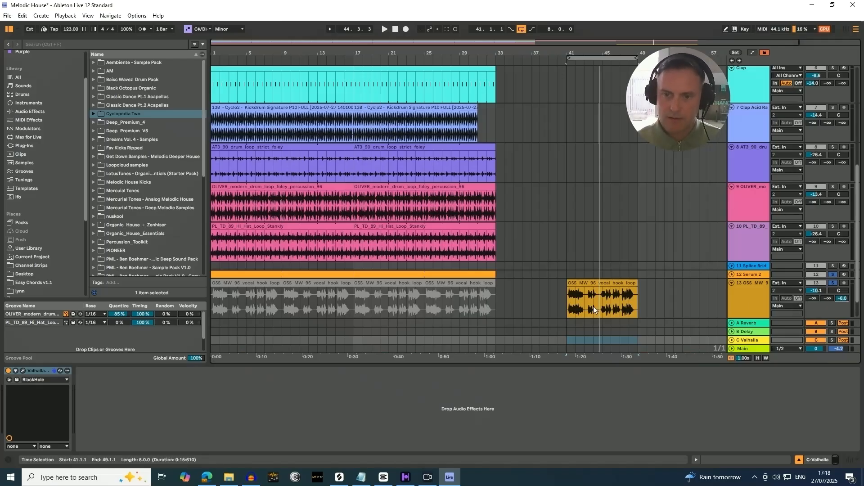
pyautogui.click(587, 282)
pyautogui.press('space')
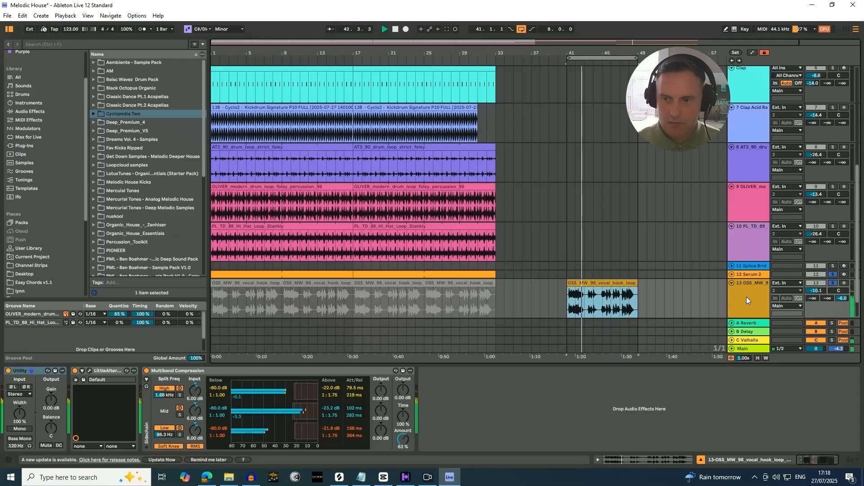
# - Add an EQ Eight after the ValhallaShimmer reverb on the C return and low-cut it at 156 Hz with filter 1
pyautogui.press('Tab')
pyautogui.click(817, 71)
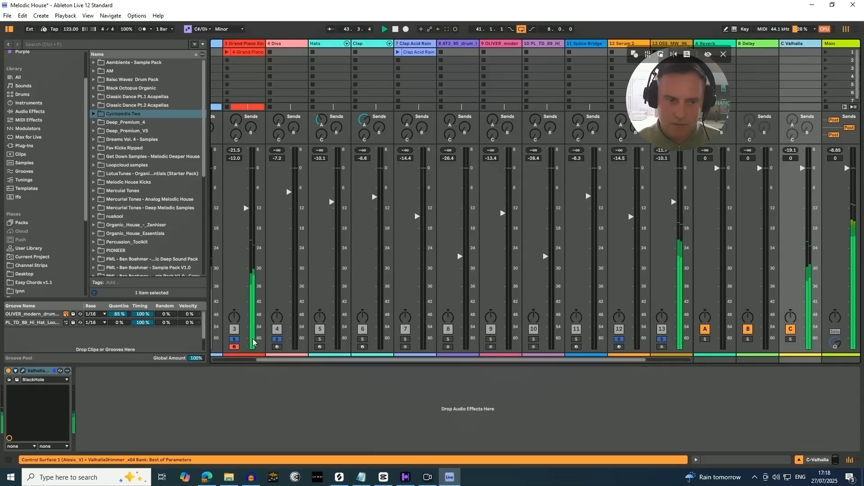
pyautogui.click(33, 46)
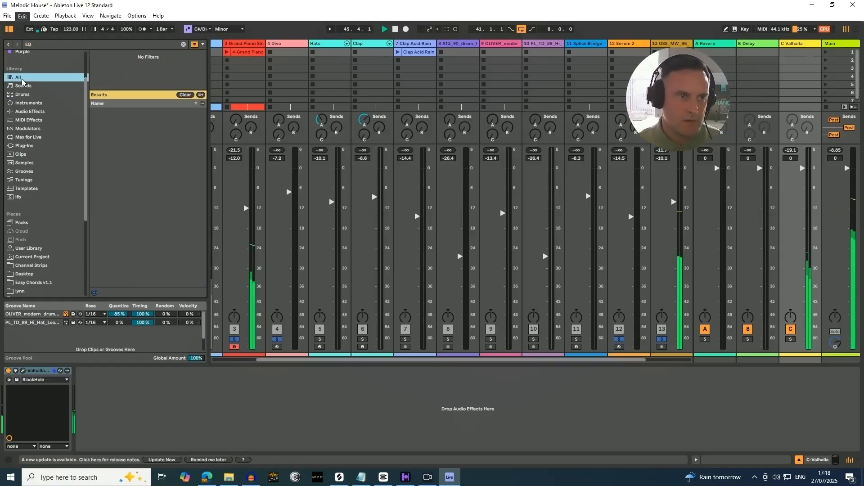
pyautogui.moveTo(116, 122); pyautogui.dragTo(121, 428)
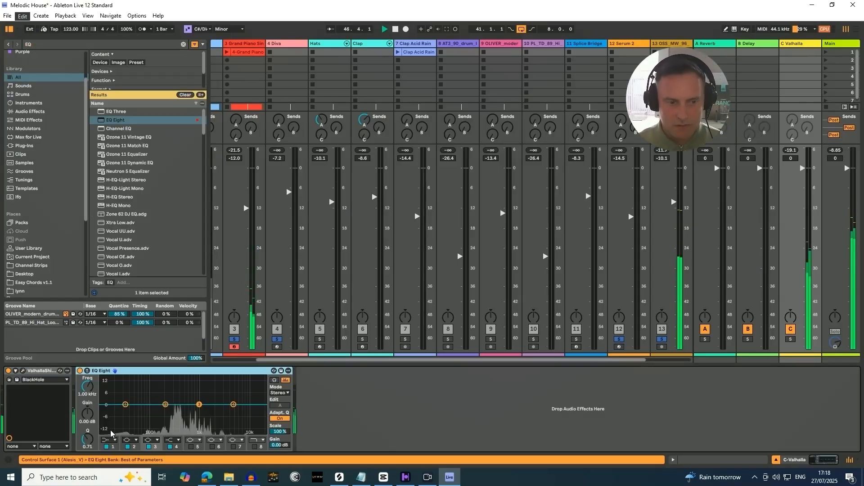
pyautogui.click(109, 441)
pyautogui.click(108, 394)
pyautogui.moveTo(95, 391)
pyautogui.mouseDown()
pyautogui.moveTo(96, 374)
pyautogui.moveTo(95, 399)
pyautogui.mouseUp()
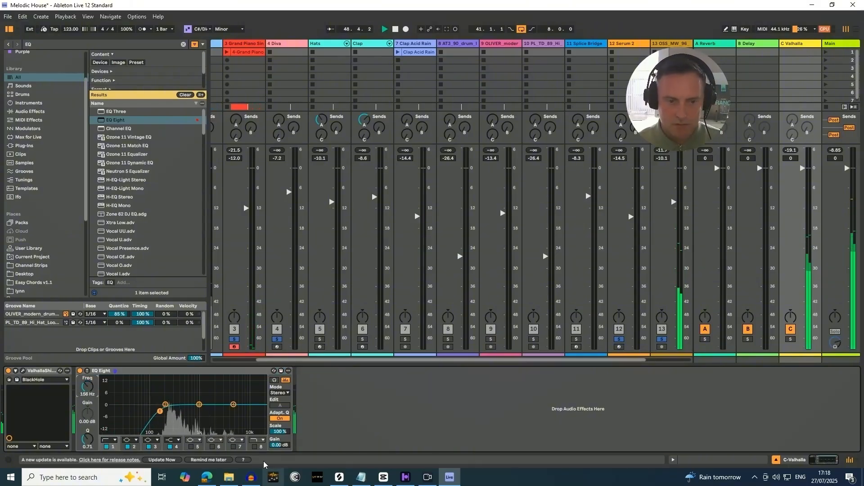
# - On the C return's EQ Eight, dip filter 3 near 2.5 kHz, adjust filter 4, and cut filter 2 to -3.10 dB at 303 Hz
pyautogui.moveTo(202, 407); pyautogui.dragTo(206, 409)
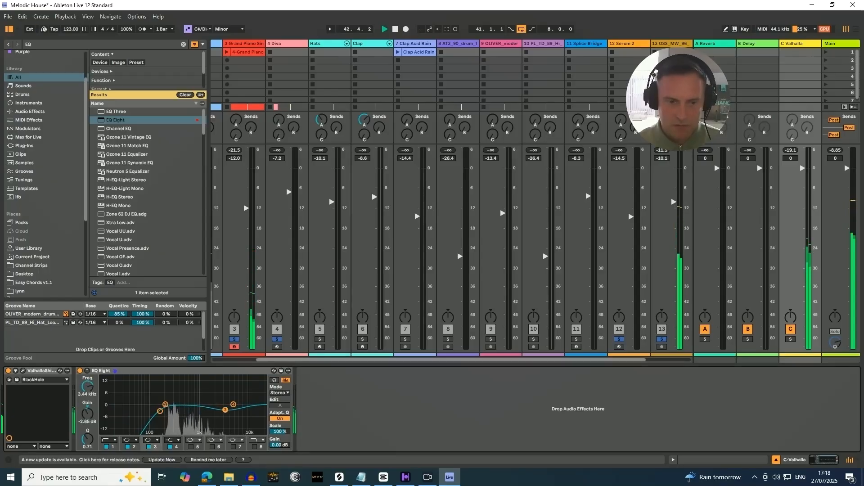
pyautogui.moveTo(225, 409); pyautogui.dragTo(235, 408)
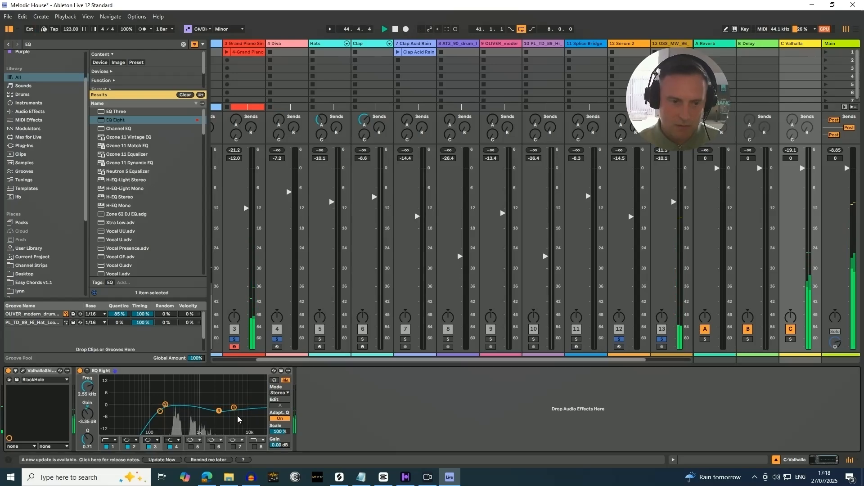
pyautogui.moveTo(219, 410); pyautogui.dragTo(235, 406)
pyautogui.moveTo(165, 405); pyautogui.dragTo(174, 410)
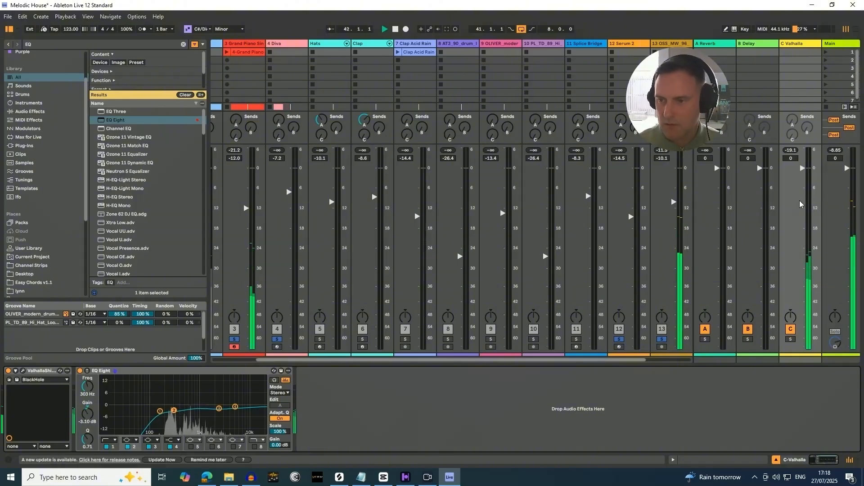
# - Lower the C Valhalla return's volume to -1.8 dB and show the vocal hook track's devices in the arrangement
pyautogui.moveTo(802, 173); pyautogui.dragTo(801, 176)
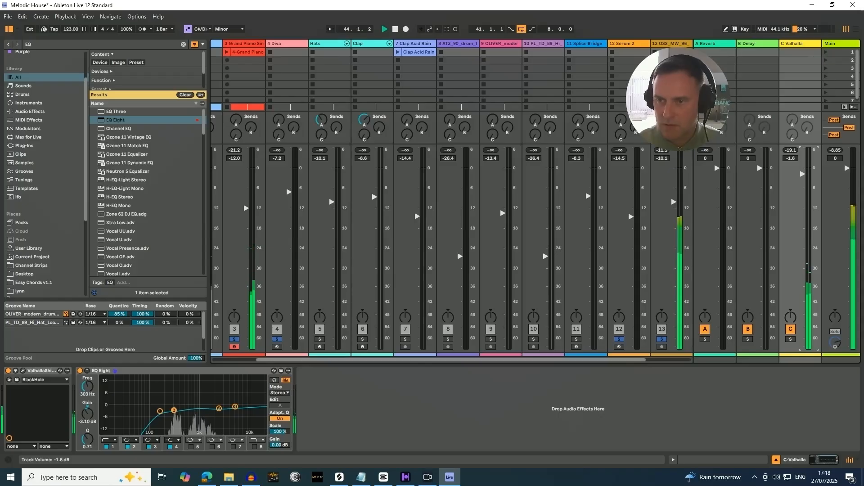
pyautogui.press('Tab')
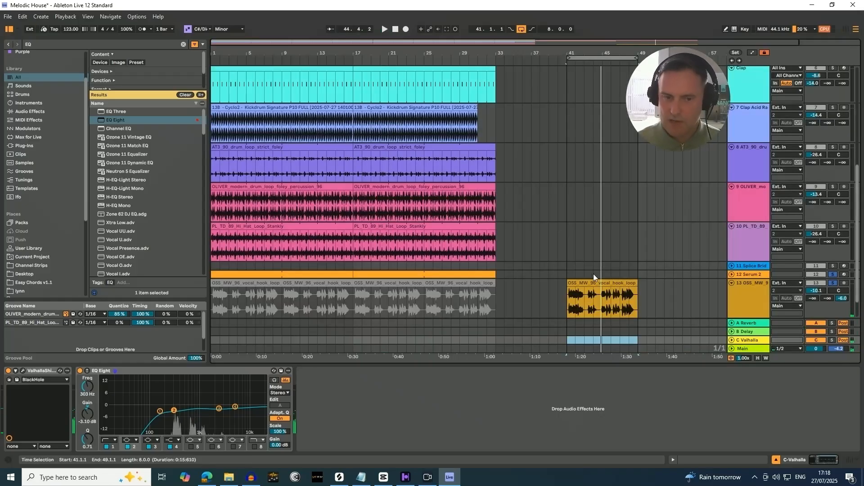
pyautogui.click(744, 300)
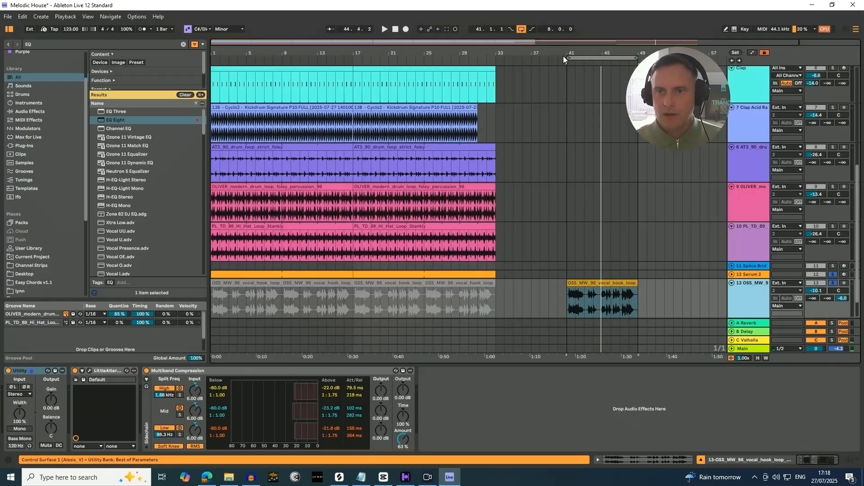
# - Extend the loop back to bar 17 for a 32-bar length and select that range across all tracks
pyautogui.moveTo(566, 58); pyautogui.dragTo(399, 53)
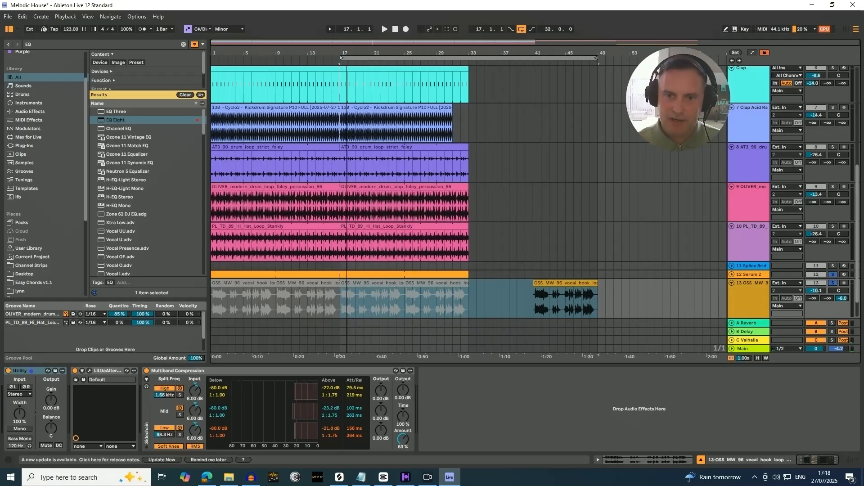
pyautogui.click(396, 58)
pyautogui.scroll(5, 383, 120)
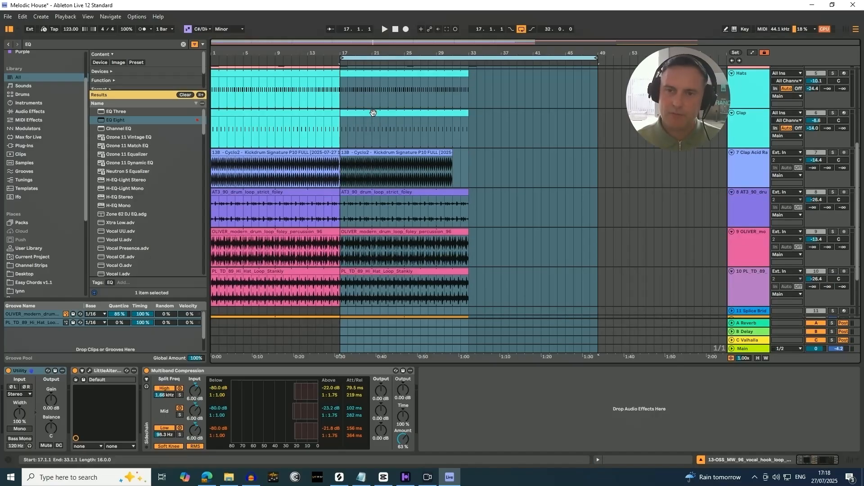
pyautogui.scroll(2, 383, 121)
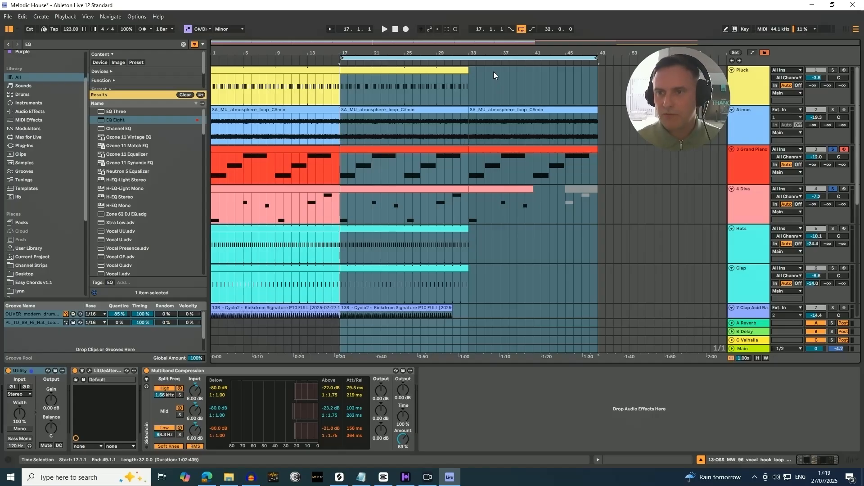
pyautogui.moveTo(475, 53); pyautogui.dragTo(439, 51)
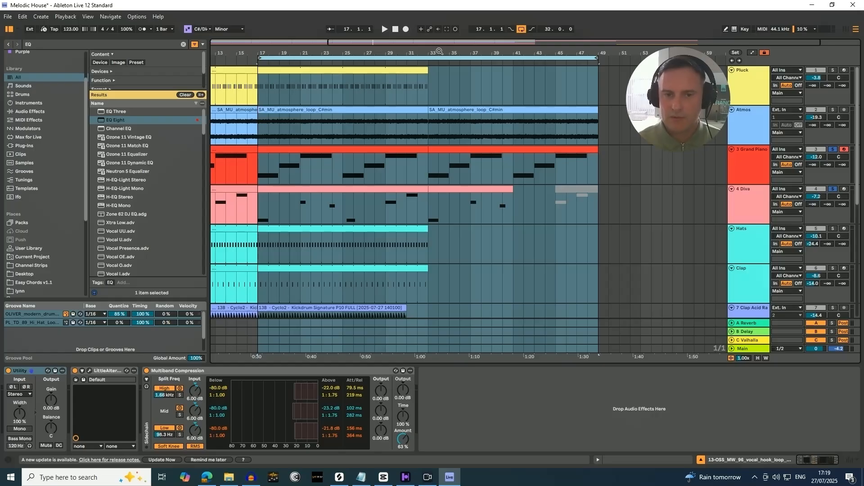
# - Compare the device chains on the Grand Piano and Atmos tracks
pyautogui.click(760, 158)
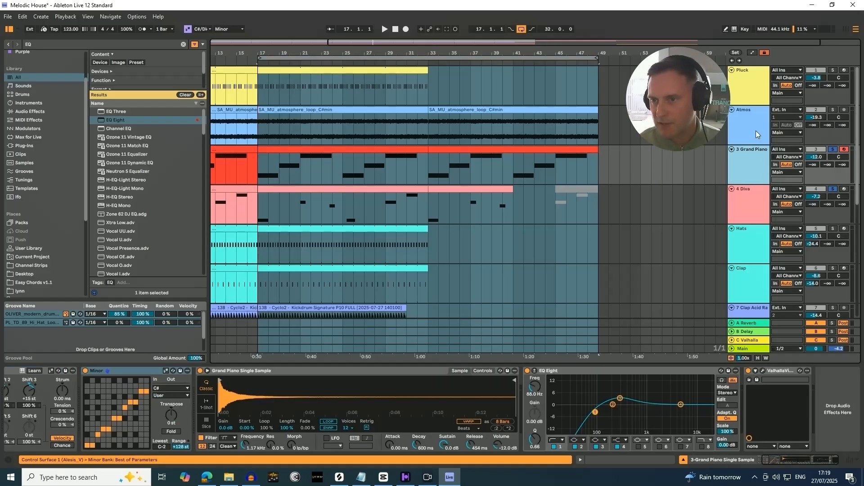
pyautogui.click(757, 134)
pyautogui.click(759, 159)
pyautogui.click(756, 137)
pyautogui.click(750, 166)
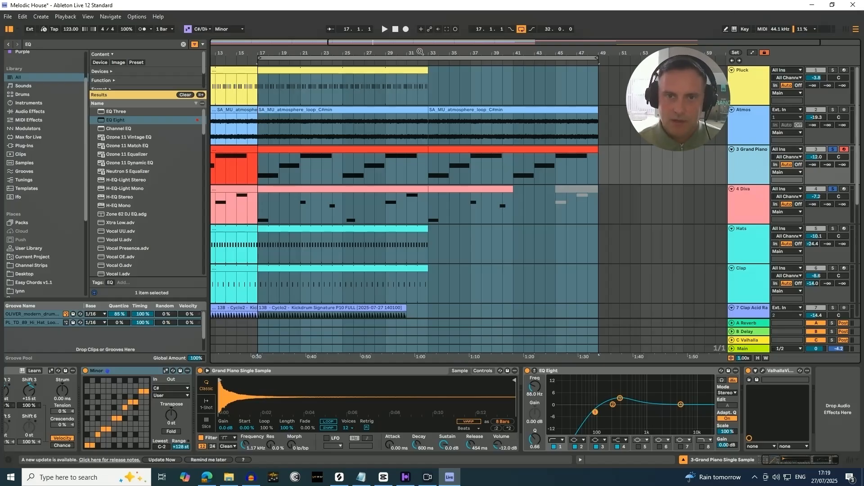
# - Play the loop, jump playback to bar 41, and turn off solo on the Grand Piano track
pyautogui.hscroll(2, 323, 201)
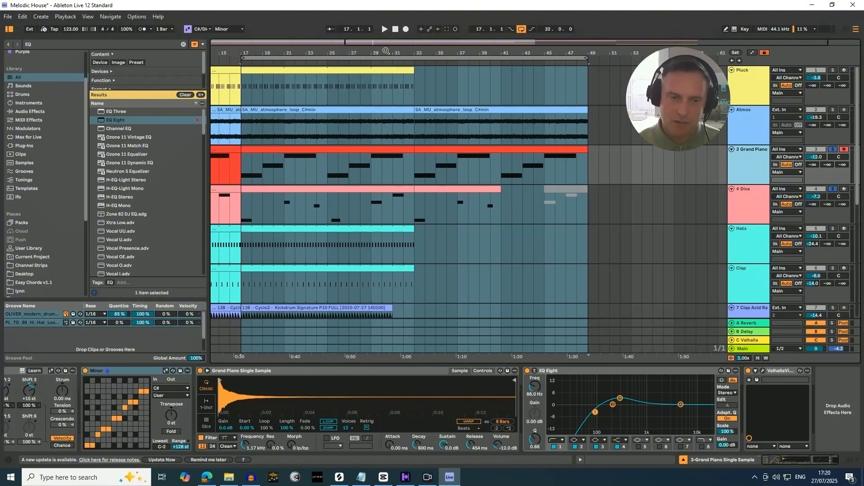
pyautogui.press('space')
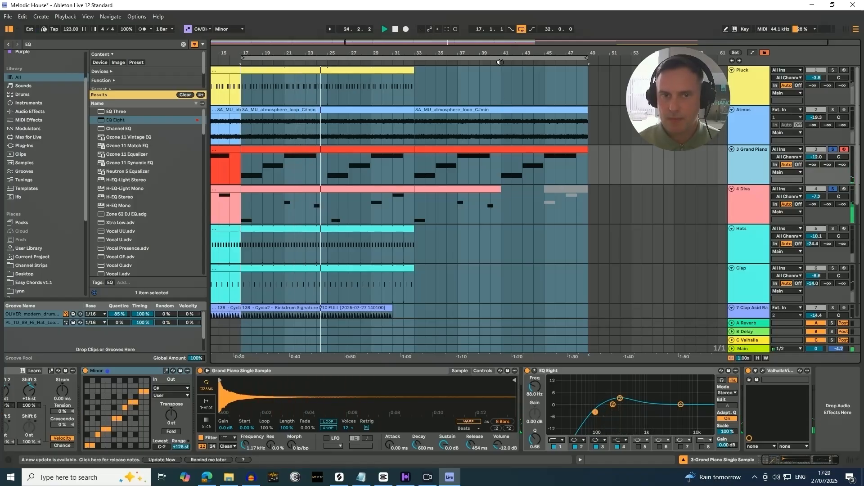
pyautogui.click(499, 62)
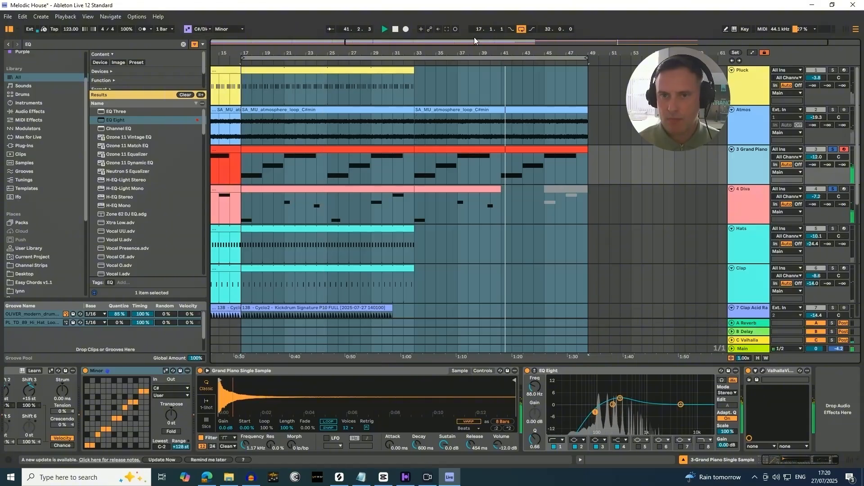
pyautogui.click(832, 150)
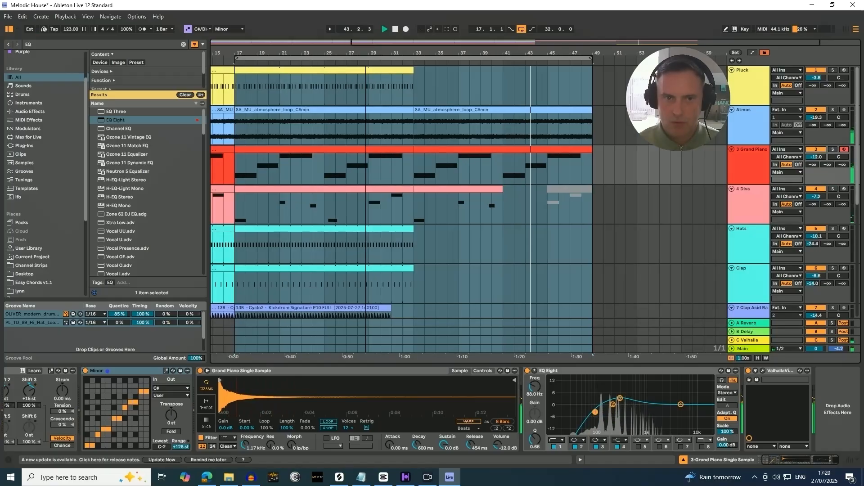
# - Look over the arrangement's tracks during full playback and show the effects on the Atmos track
pyautogui.scroll(-3, 634, 185)
pyautogui.scroll(-3, 633, 182)
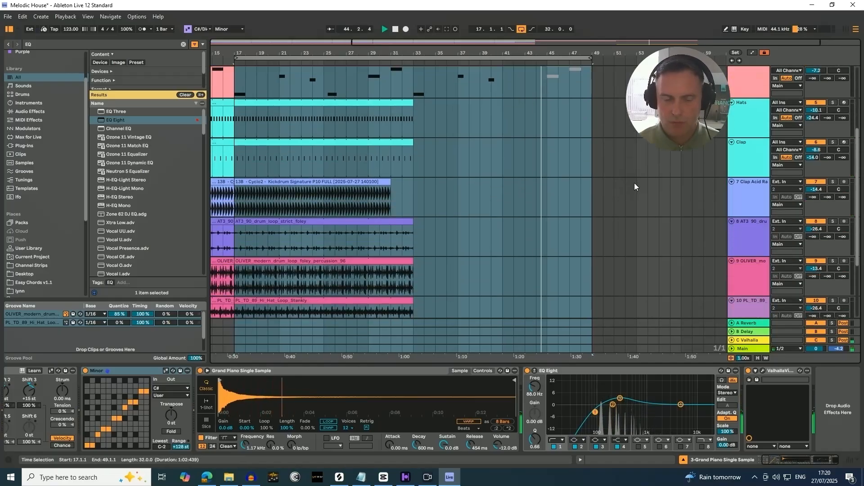
pyautogui.scroll(6, 657, 181)
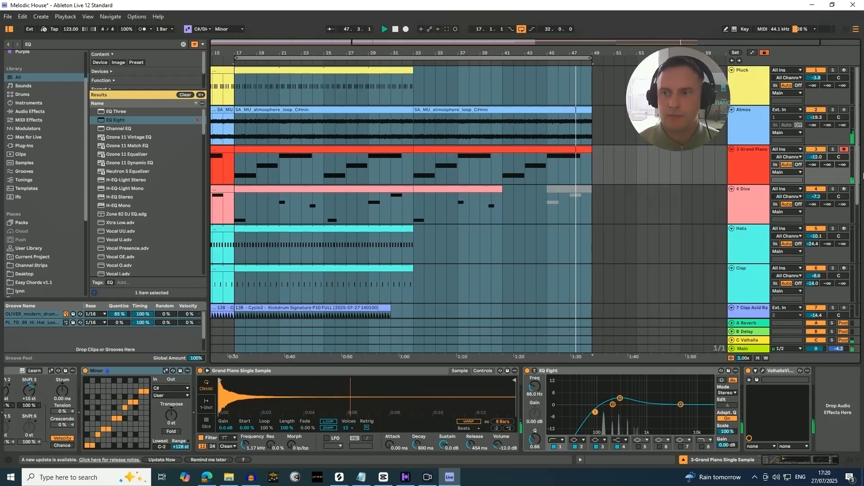
pyautogui.scroll(-1, 765, 202)
pyautogui.scroll(1, 785, 167)
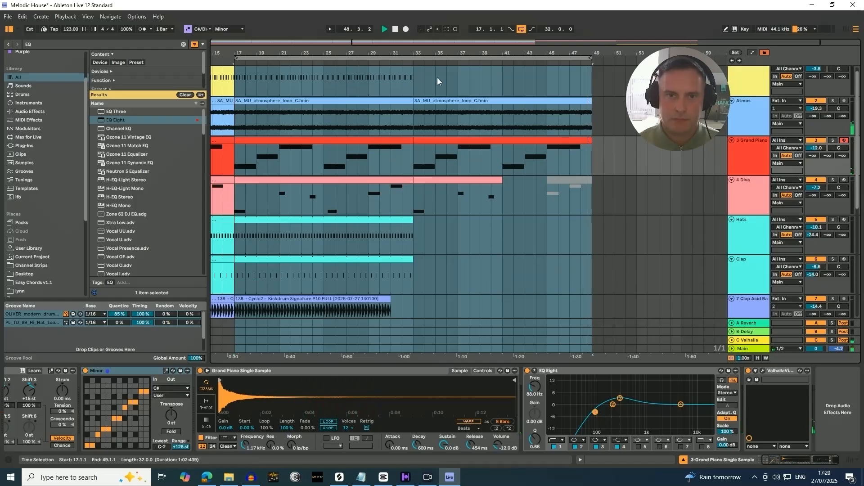
pyautogui.moveTo(397, 53); pyautogui.dragTo(389, 49)
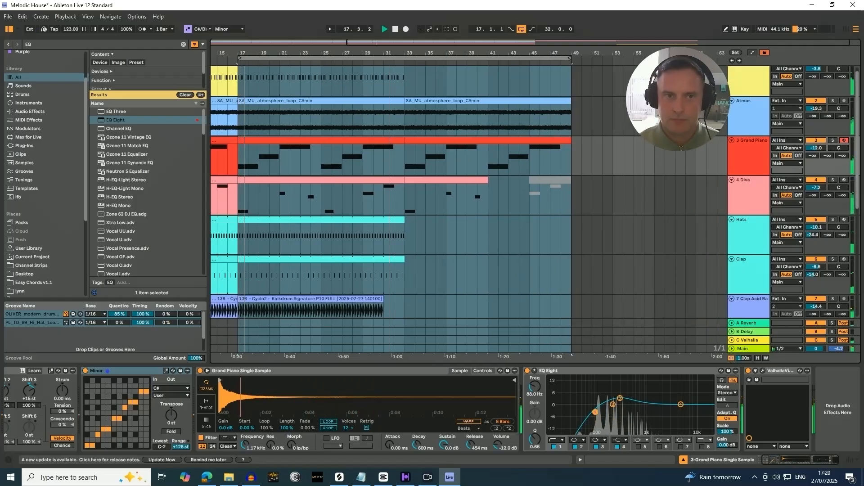
pyautogui.scroll(-1, 487, 165)
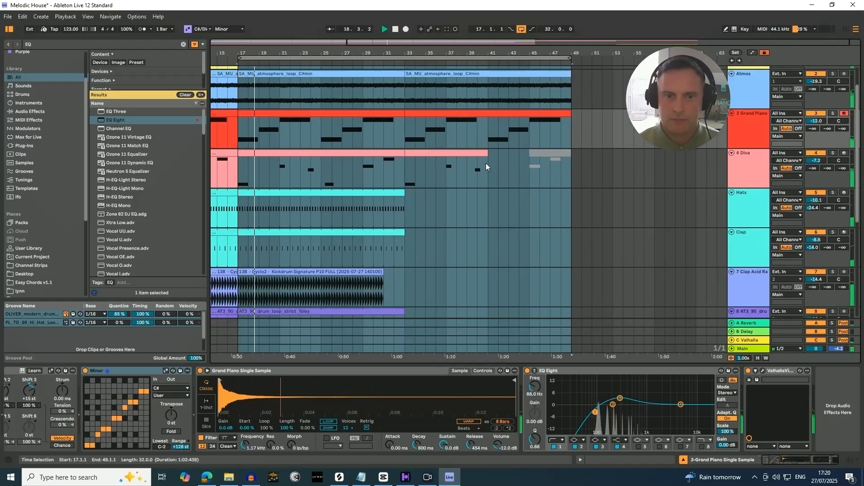
pyautogui.scroll(1, 793, 159)
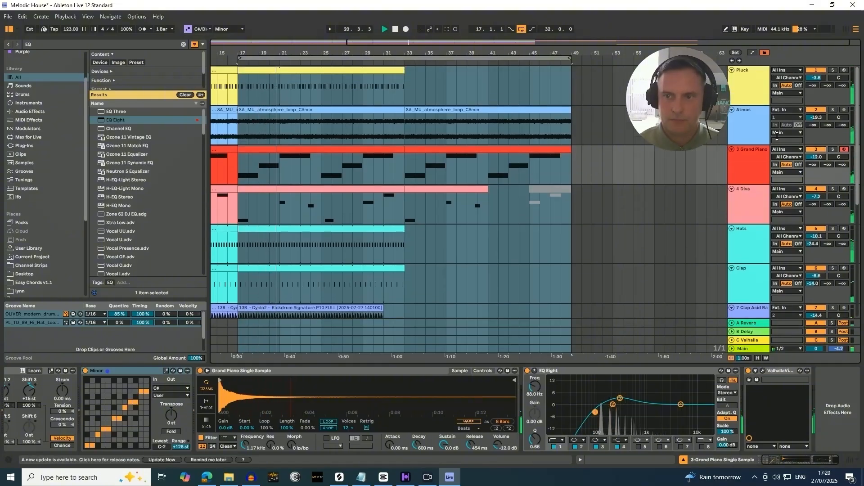
pyautogui.click(756, 119)
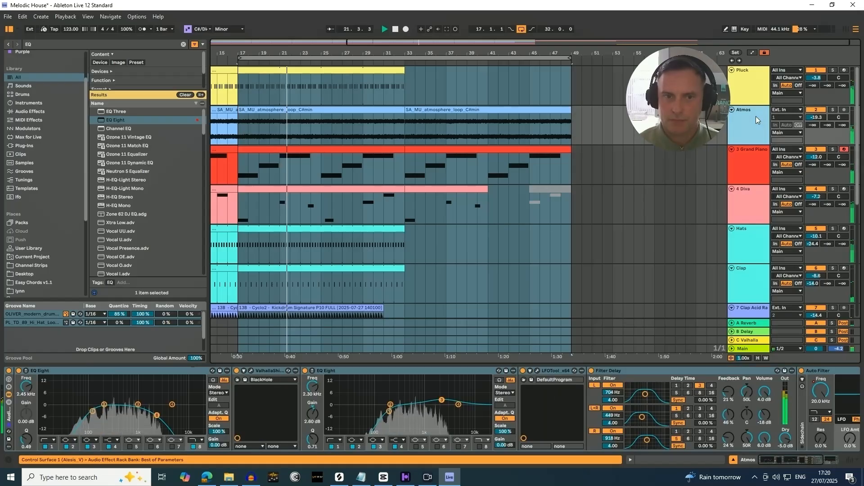